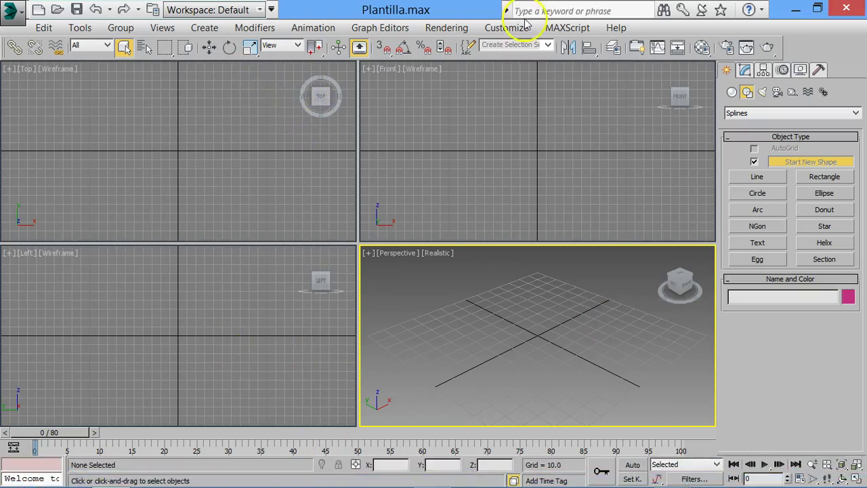
Check units and render setup, then set the timeline to Film rate, frames 0–80
click(504, 28)
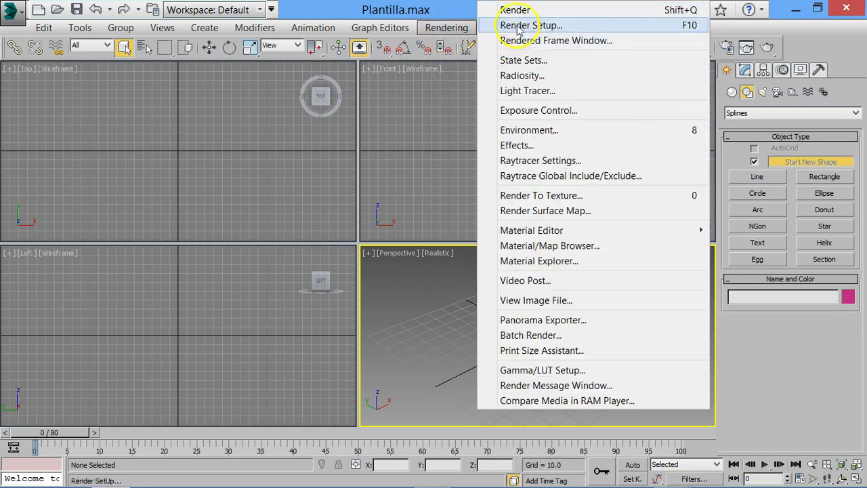
click(518, 27)
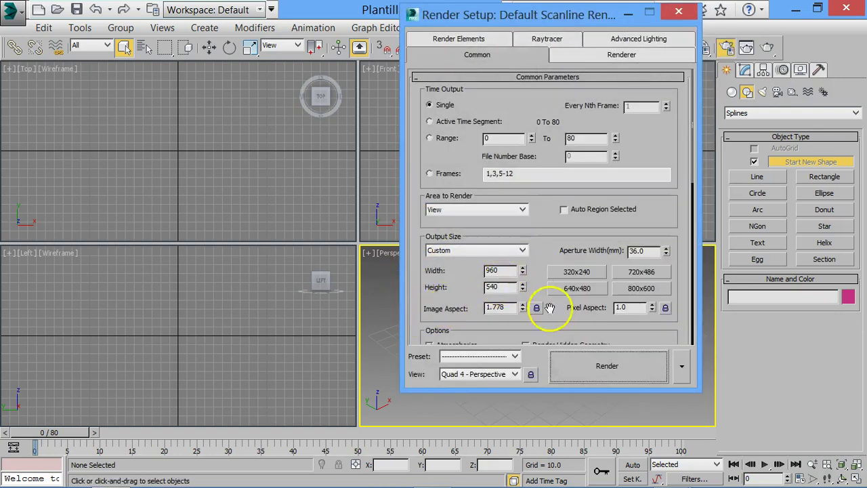
click(667, 13)
mouse_move(800, 482)
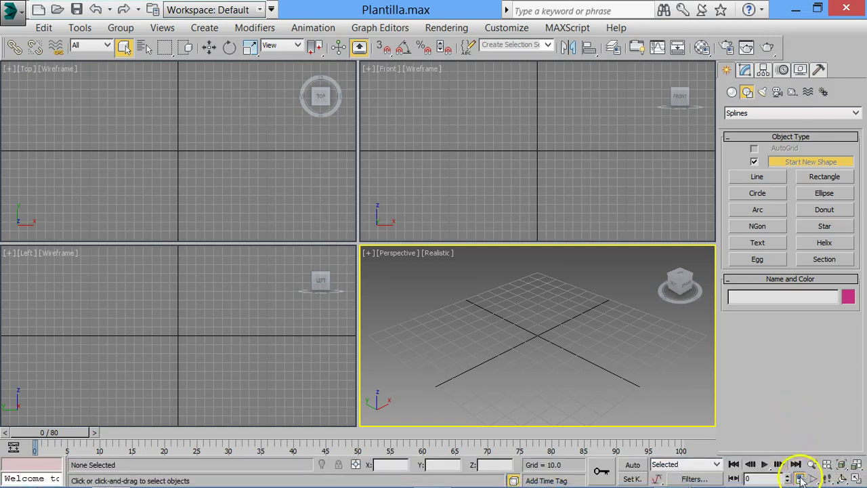
click(803, 478)
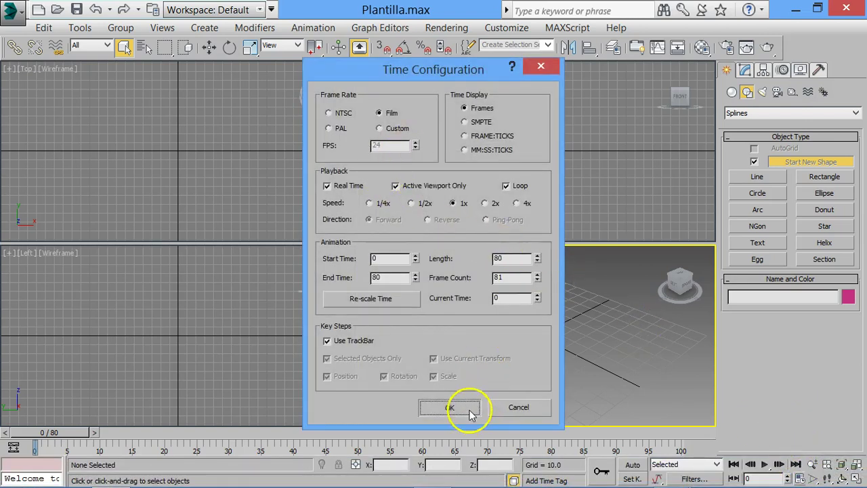
click(469, 410)
Save the scene to the Desktop as laberinto.max
click(11, 11)
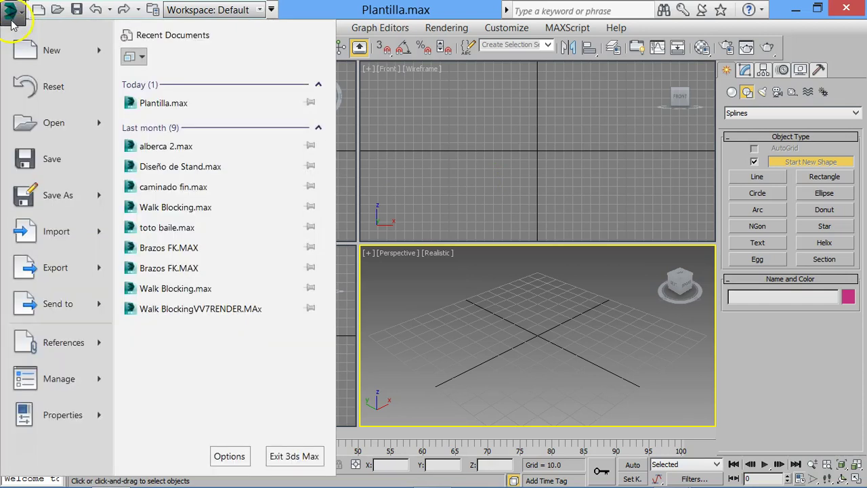
click(57, 200)
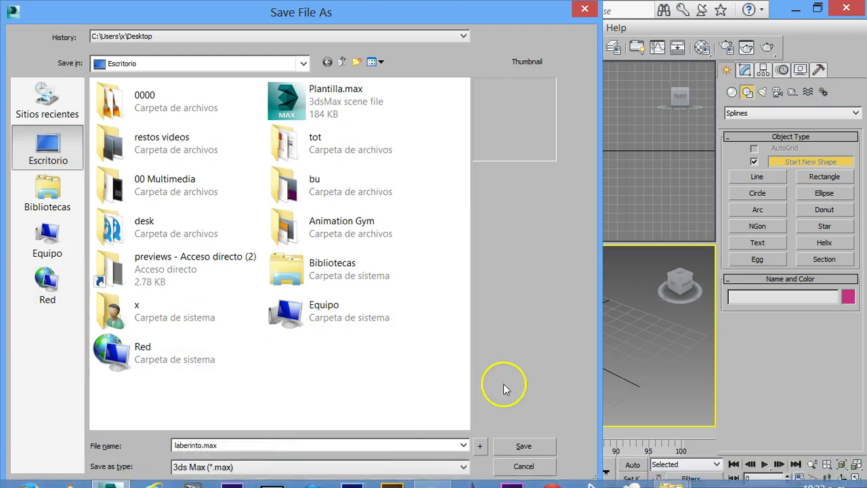
click(521, 450)
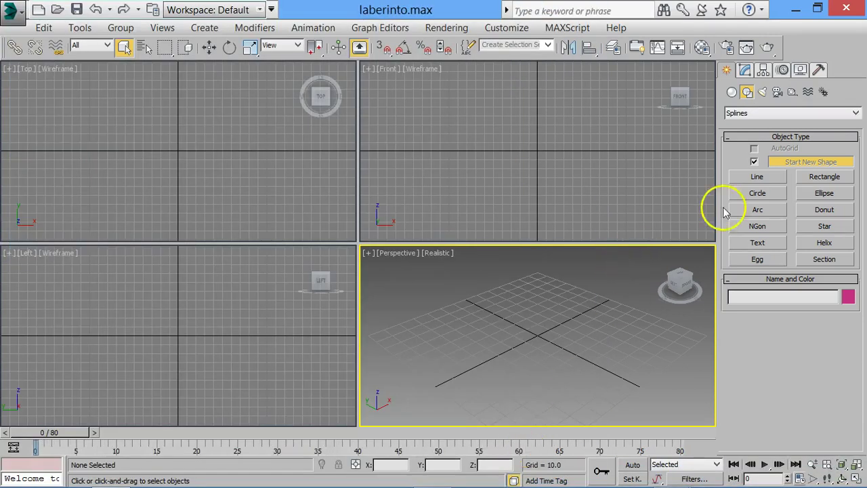
Start the Line tool in a maximized Front view panned so the ground axis sits low
click(758, 177)
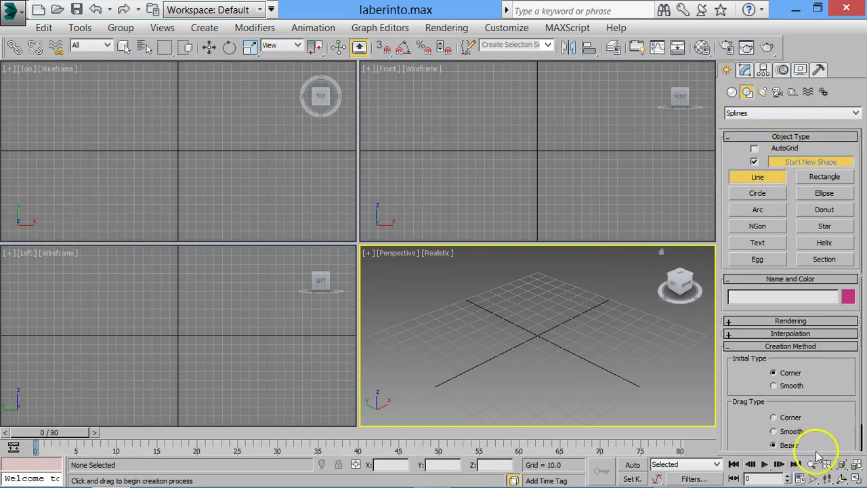
click(856, 479)
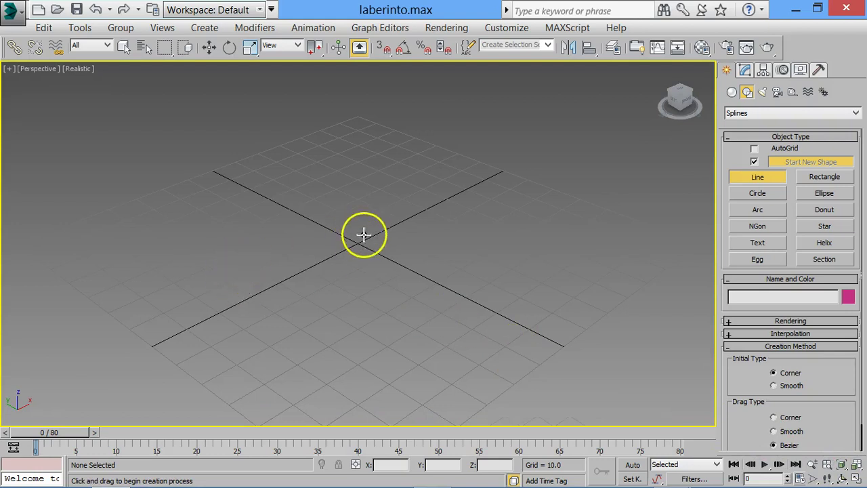
key(f)
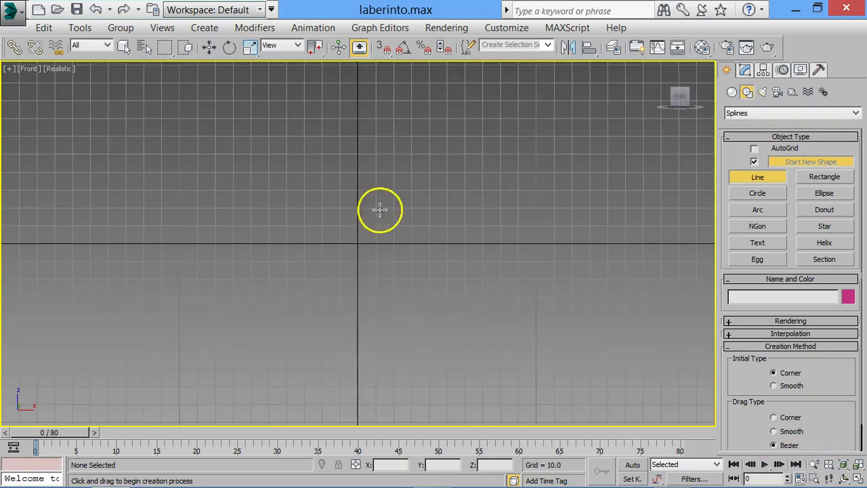
mouse_move(391, 209)
middle_down()
mouse_move(396, 290)
mouse_move(383, 385)
middle_up()
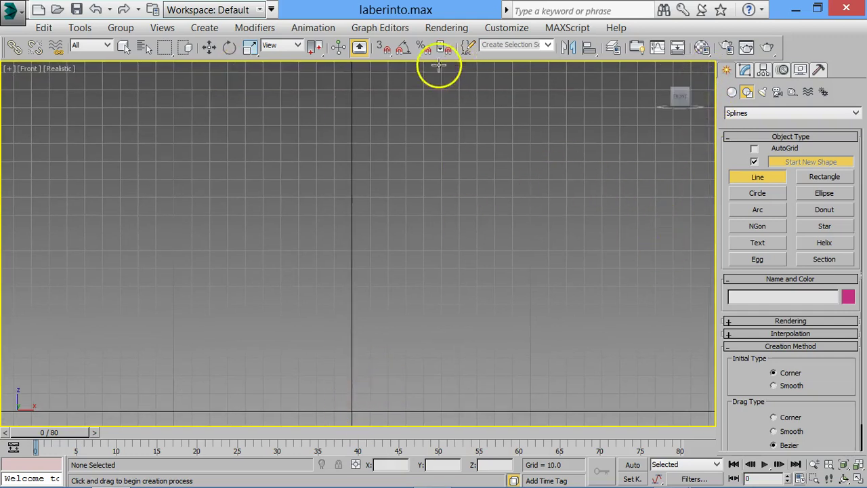
Turn on Snaps Toggle with Grid Points snapping enabled
click(386, 48)
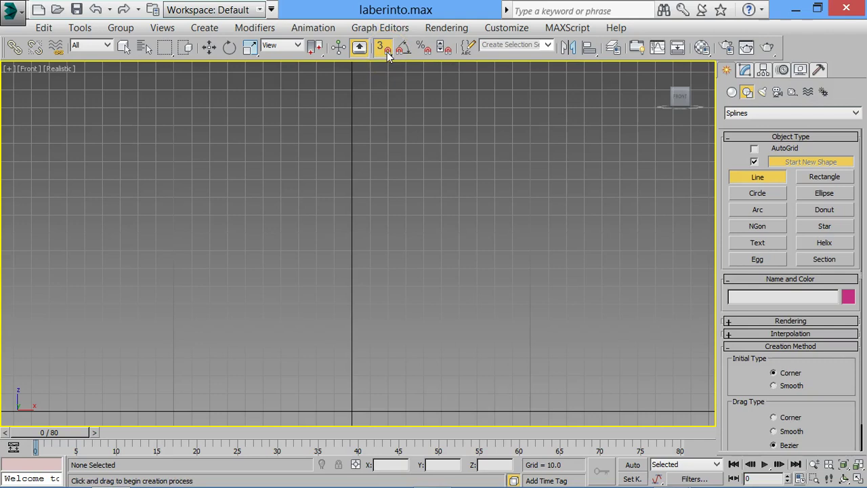
right_click(386, 49)
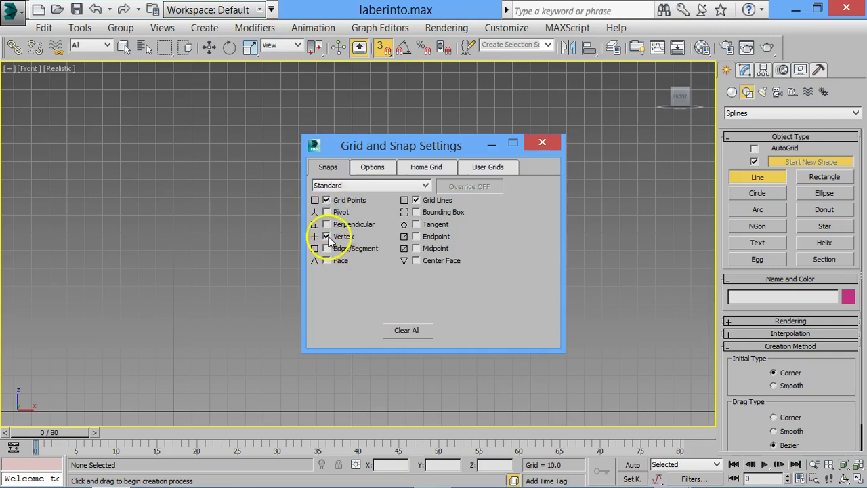
click(541, 143)
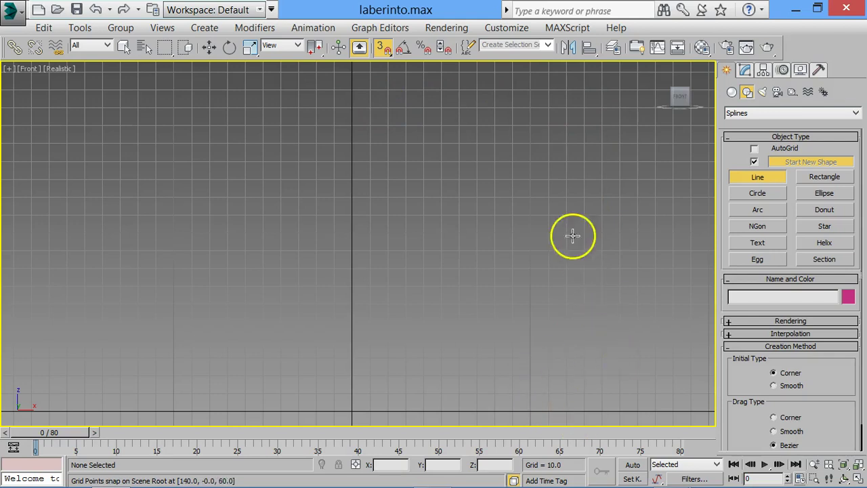
Trace the inner right wall with its small notch, then the diagonal wall down to the bottom centre
click(548, 90)
click(547, 125)
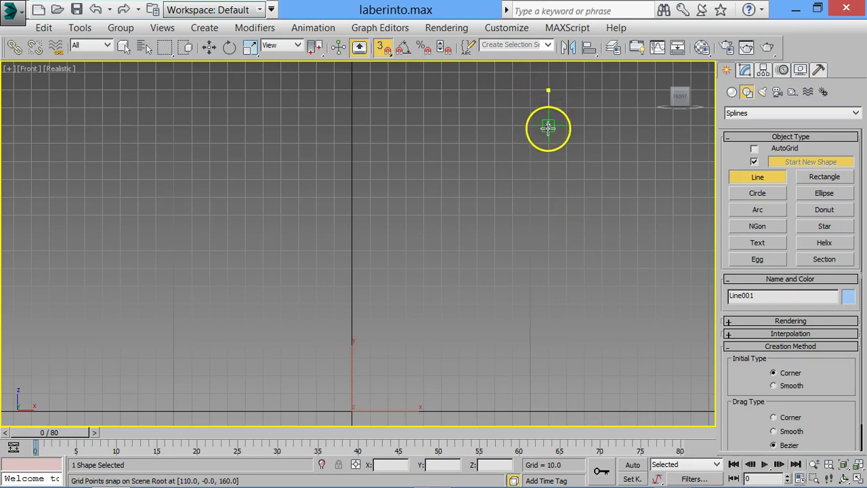
click(494, 125)
click(493, 144)
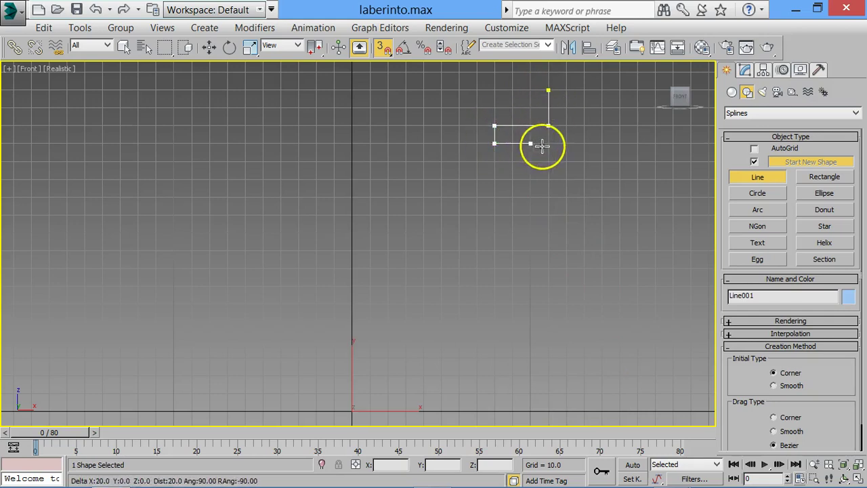
click(547, 143)
click(548, 339)
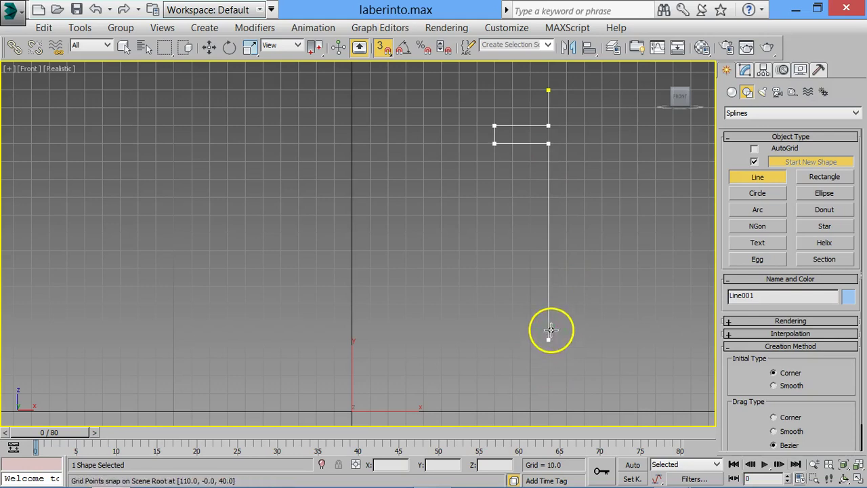
click(549, 250)
click(476, 250)
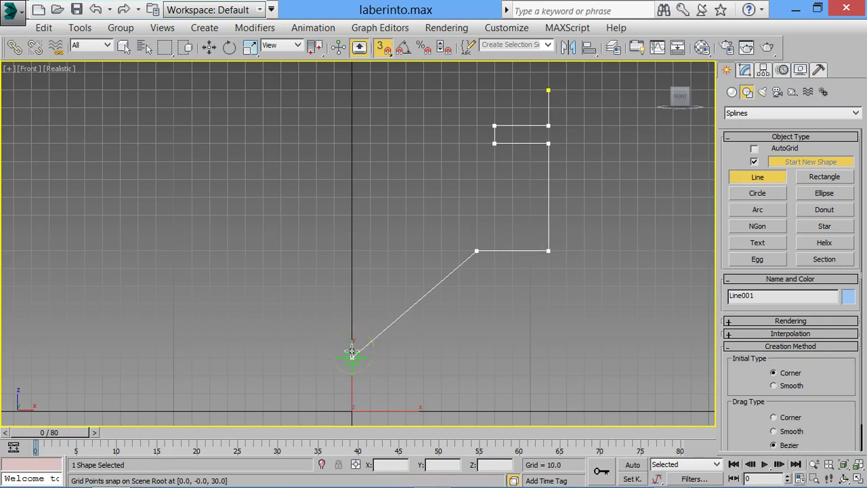
click(296, 352)
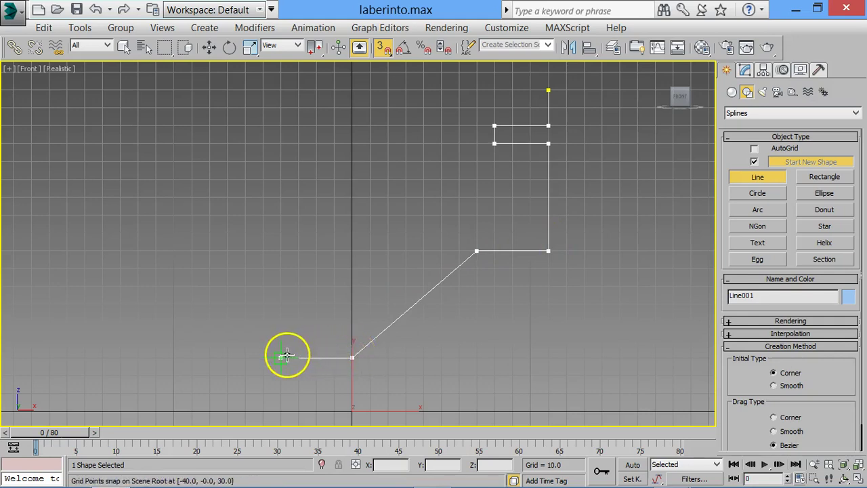
Add the lower ledge and outer bottom, right, top and left walls, close the spline, then disable snapping
click(263, 356)
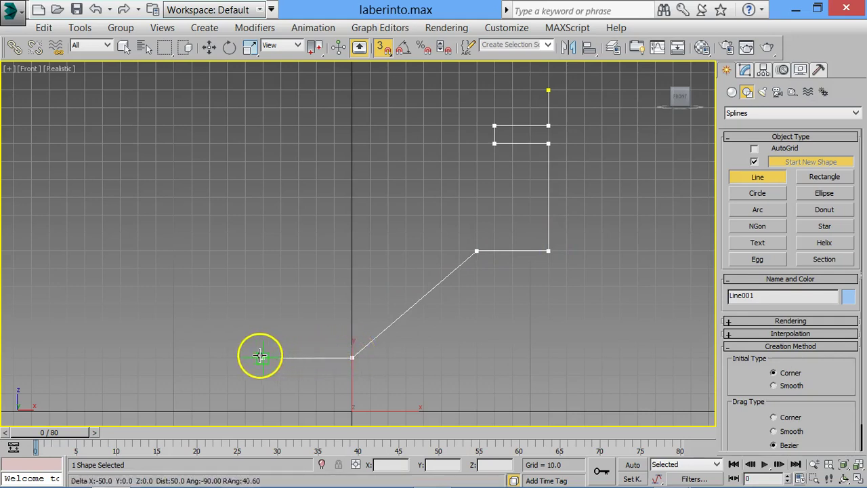
click(264, 374)
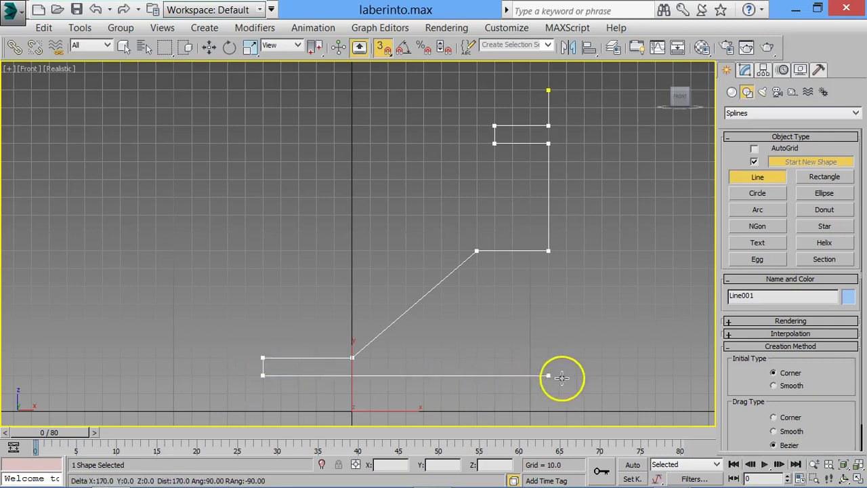
click(565, 373)
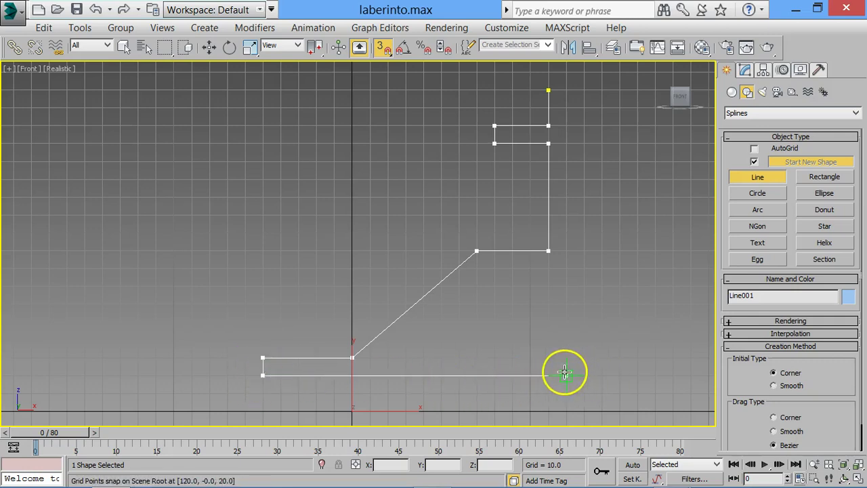
click(566, 71)
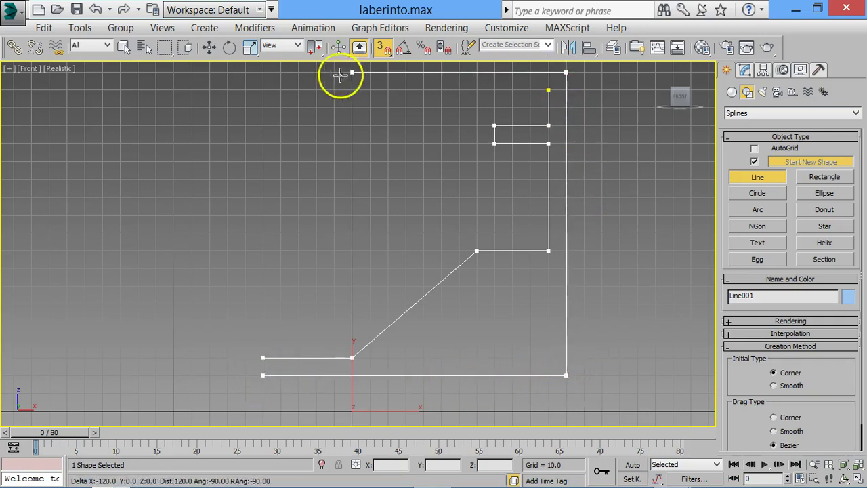
click(260, 73)
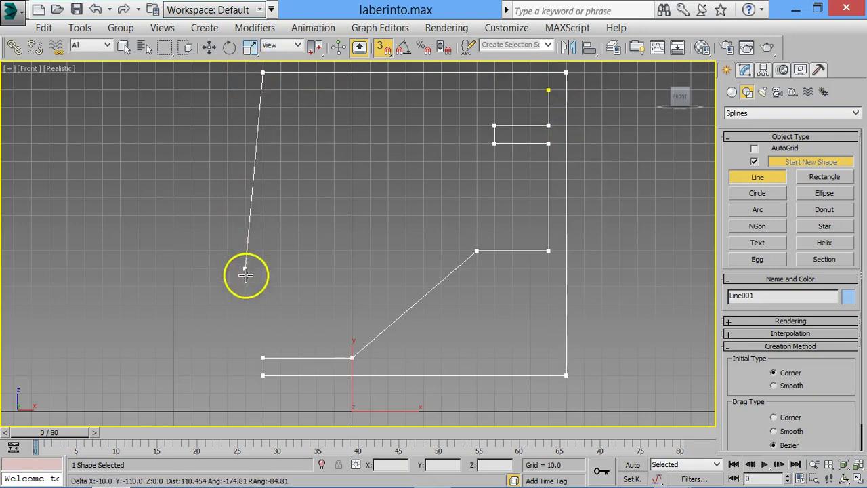
click(264, 321)
click(282, 321)
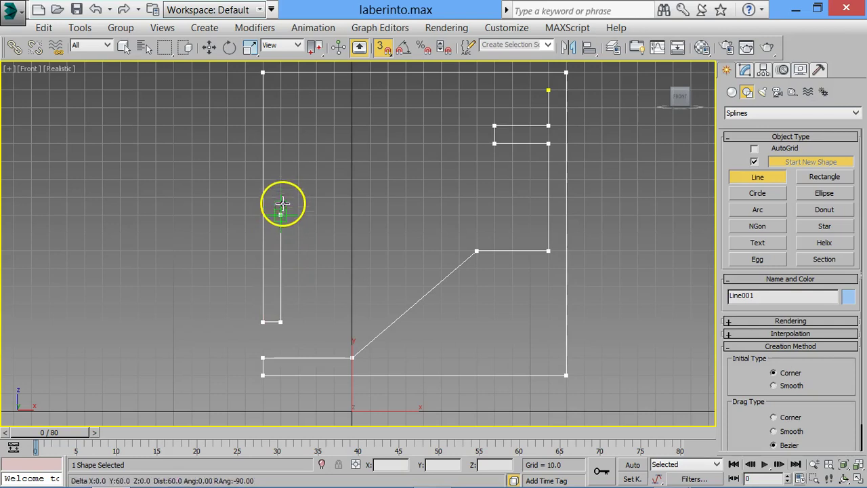
click(280, 90)
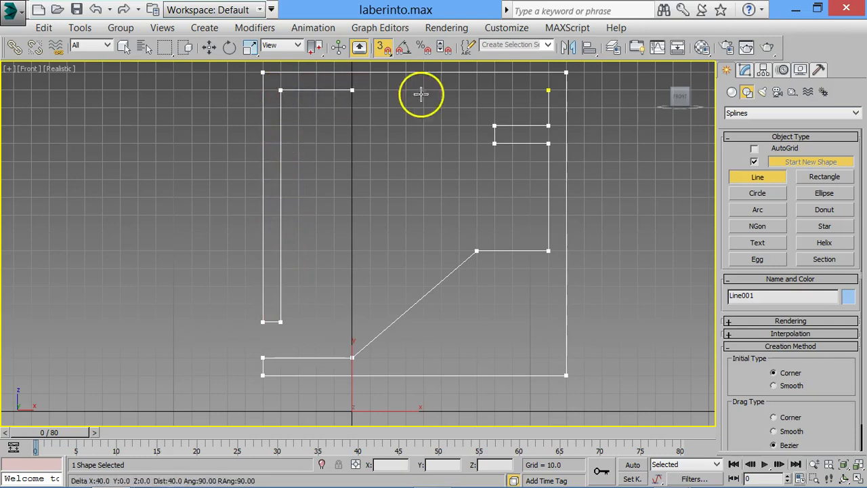
click(548, 90)
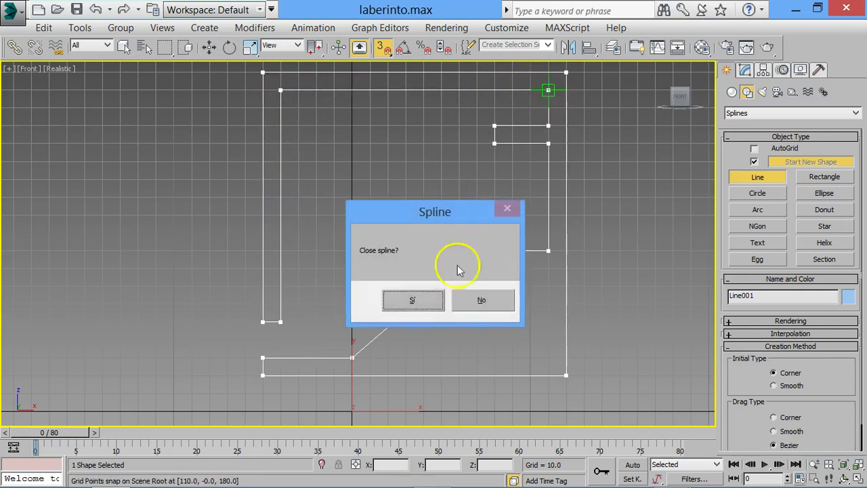
click(434, 306)
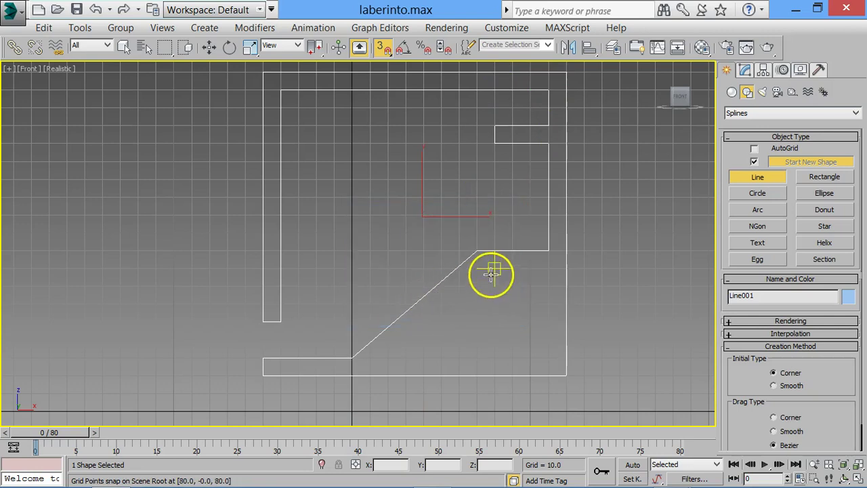
click(380, 45)
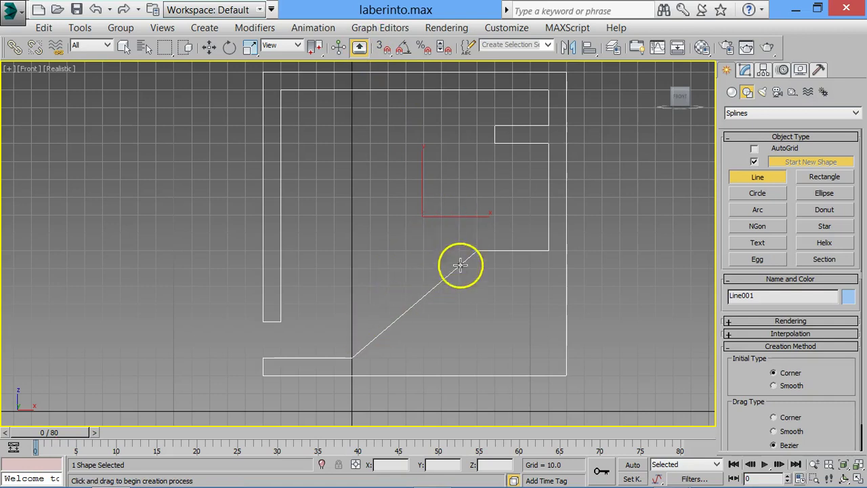
Apply an Extrude modifier to Line001, then hide the grid and show safe frames
click(744, 71)
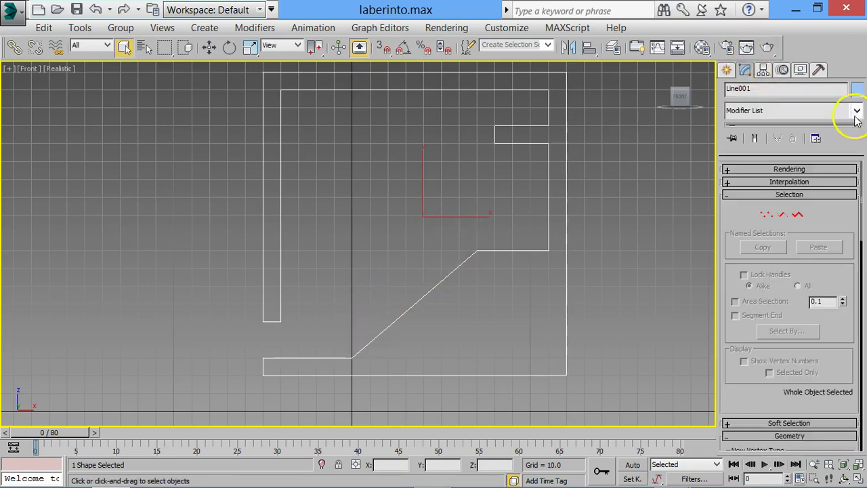
click(857, 111)
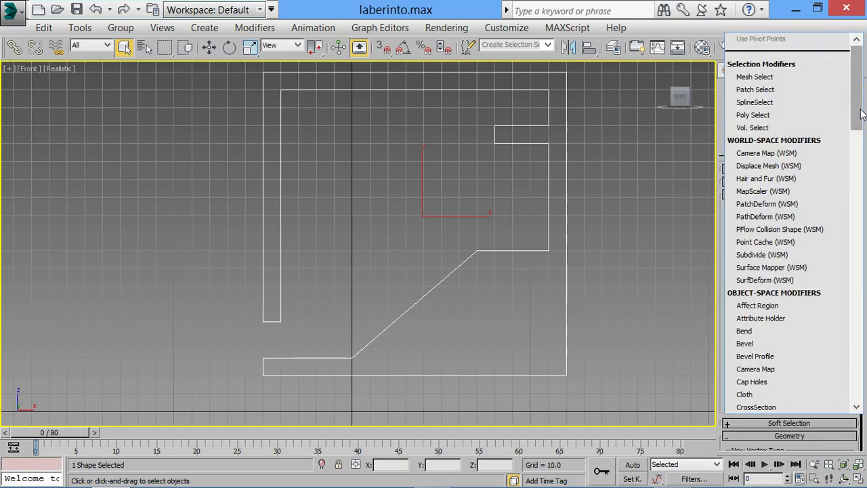
text(ex)
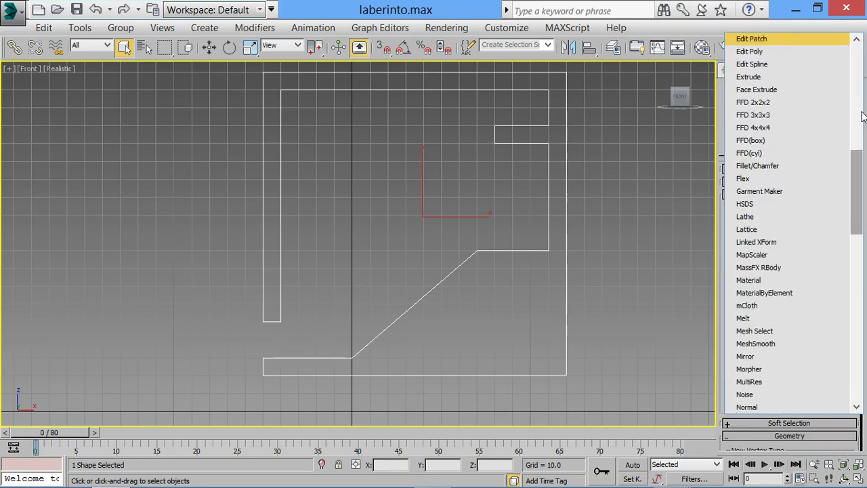
key(Return)
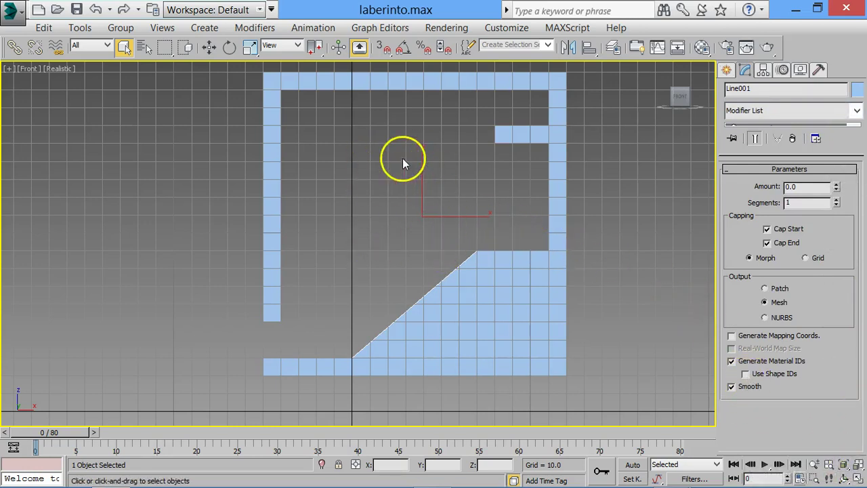
key(g)
key(g)
key(g)
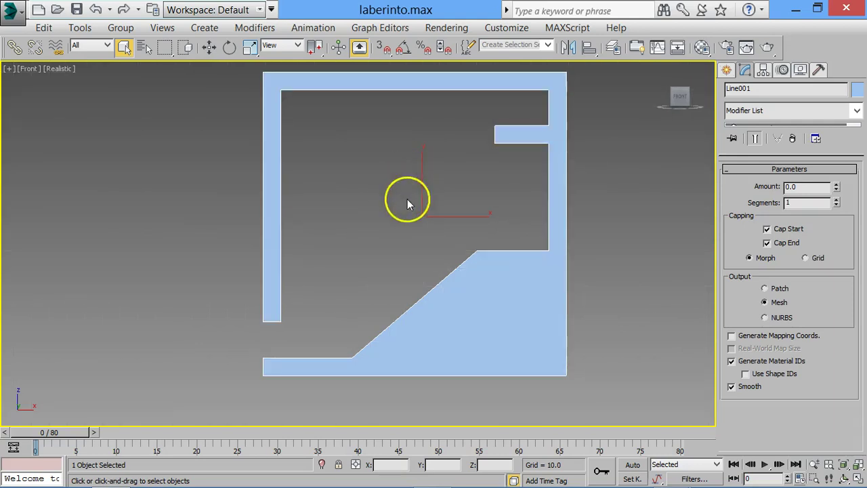
key(shift+f)
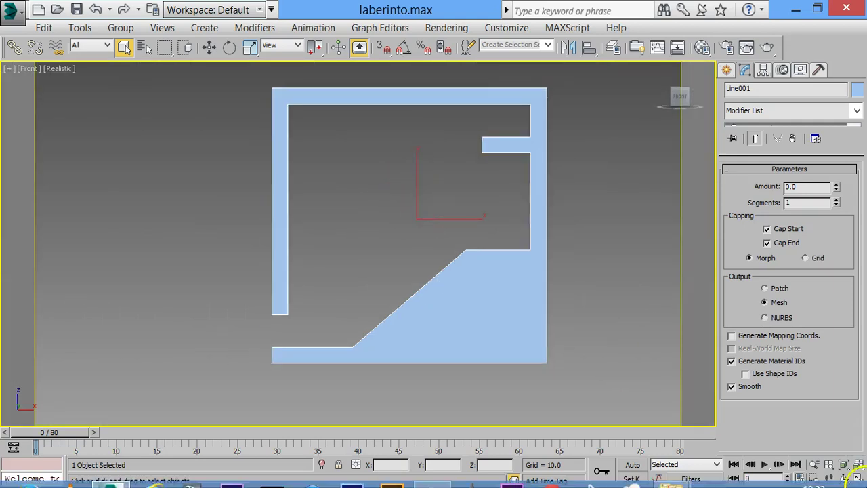
Reselect Line001 and expand its modifier stack to list Extrude above Line
middle_drag(421, 286, 409, 309)
right_click(226, 163)
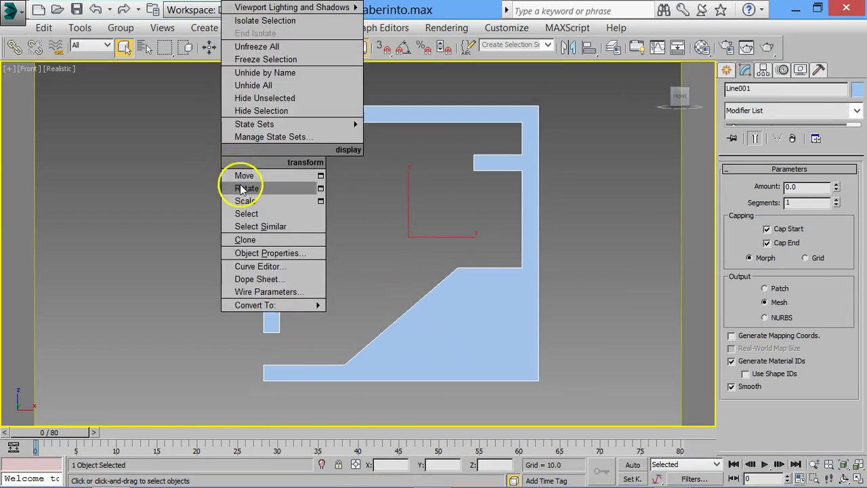
click(231, 198)
click(238, 145)
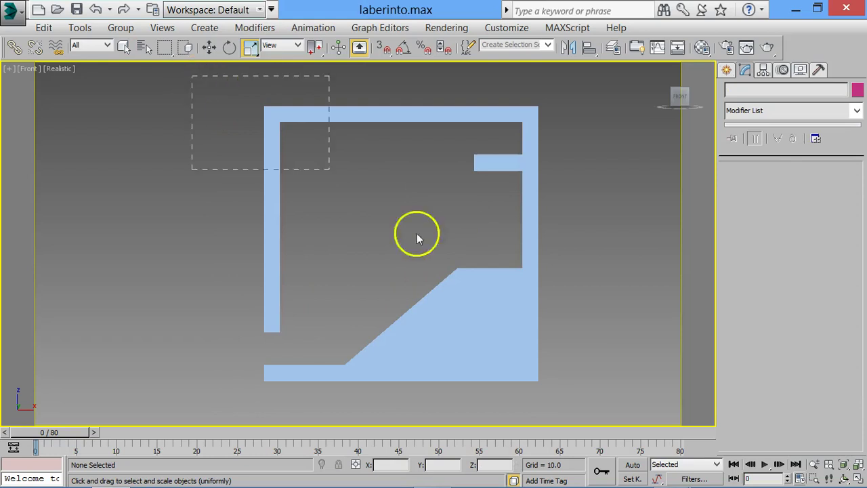
key(ctrl+z)
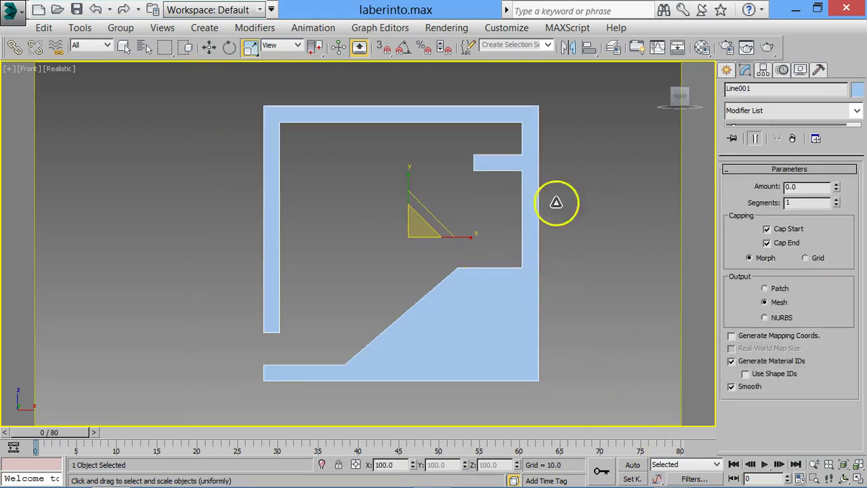
click(727, 71)
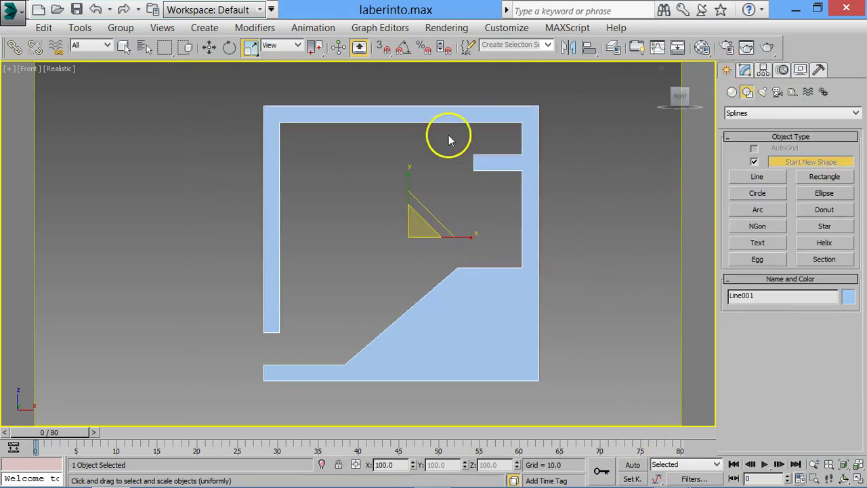
right_click(455, 163)
click(471, 174)
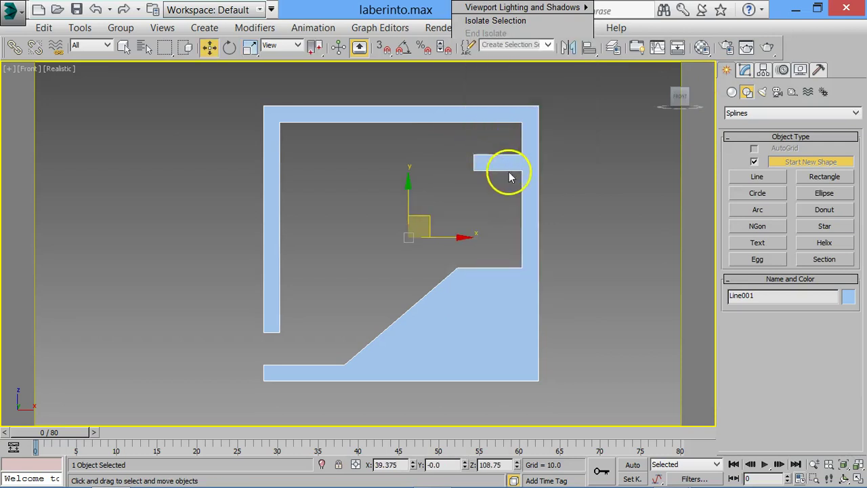
click(742, 72)
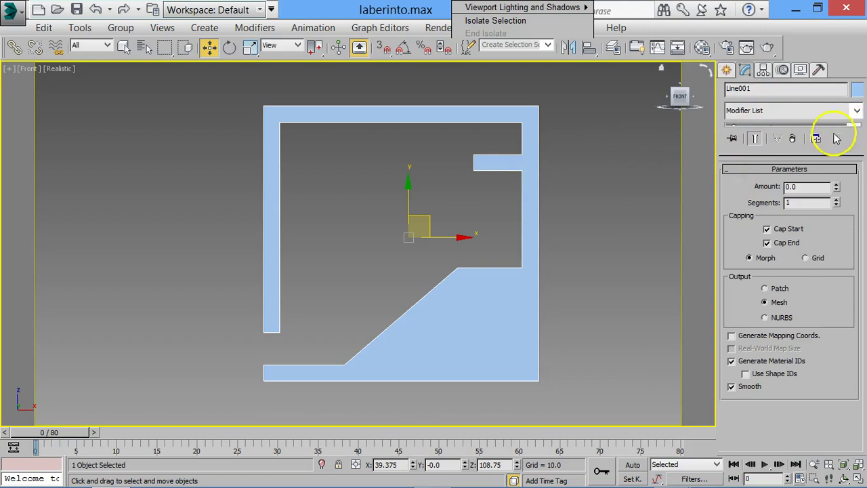
drag(826, 152, 831, 298)
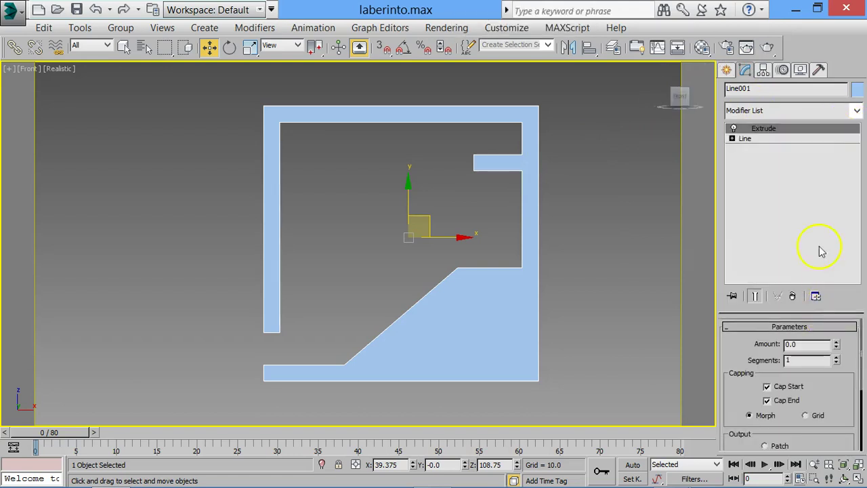
At Line vertex level with grid snapping on, raise the top vertices of the maze outline
click(743, 138)
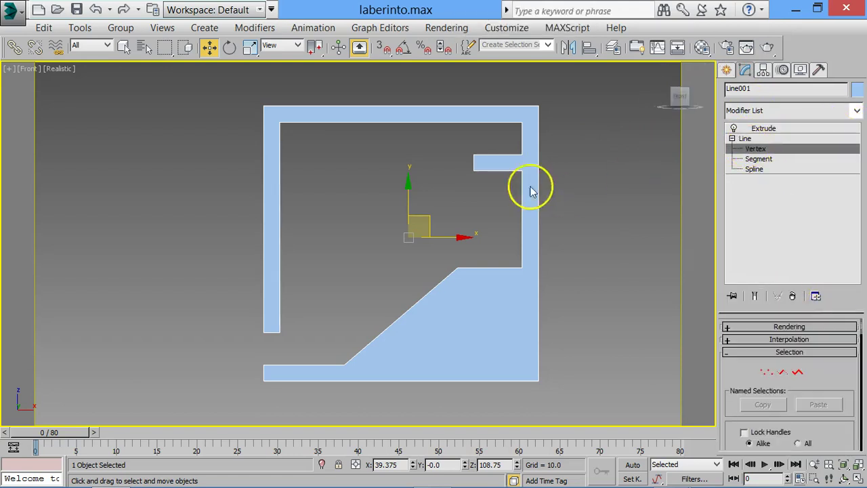
key(1)
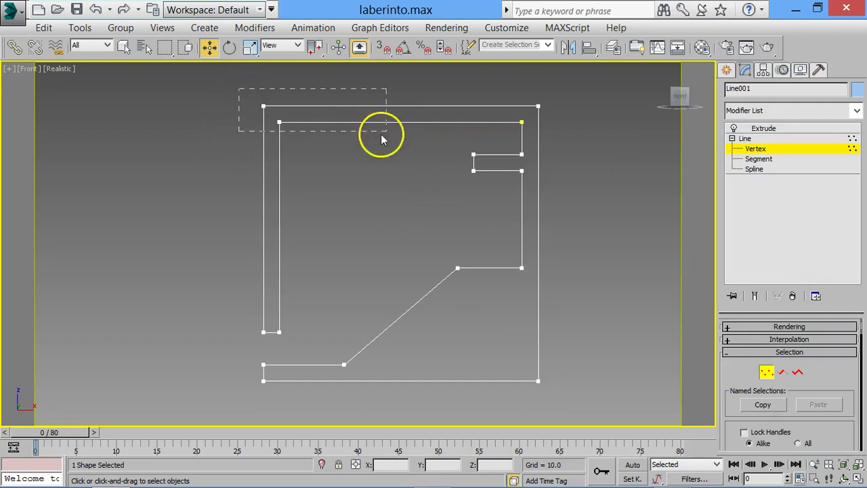
drag(381, 138, 545, 128)
key(s)
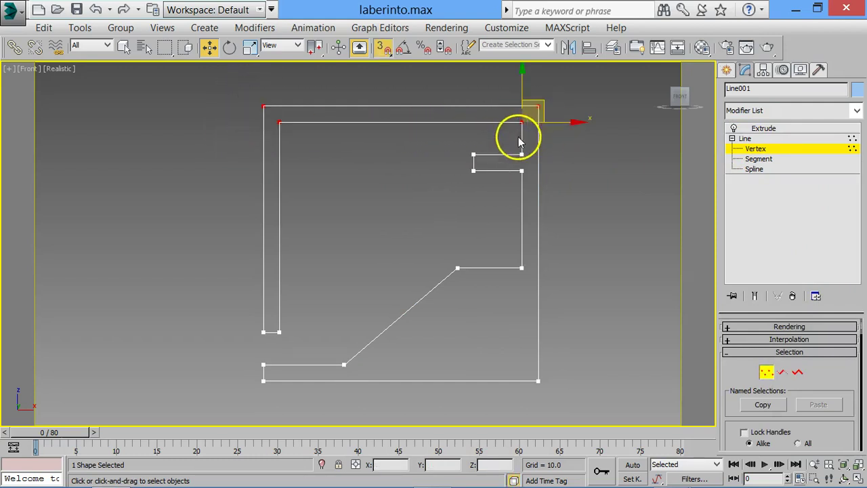
key(g)
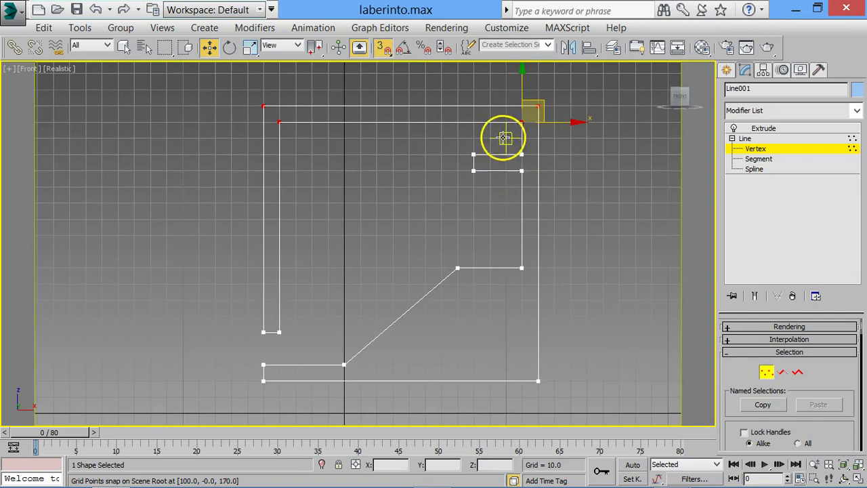
drag(522, 77, 523, 71)
right_click(522, 79)
click(238, 154)
Push the left wall and ledge vertices further left and reposition the diagonal slope's ends
drag(233, 66, 319, 399)
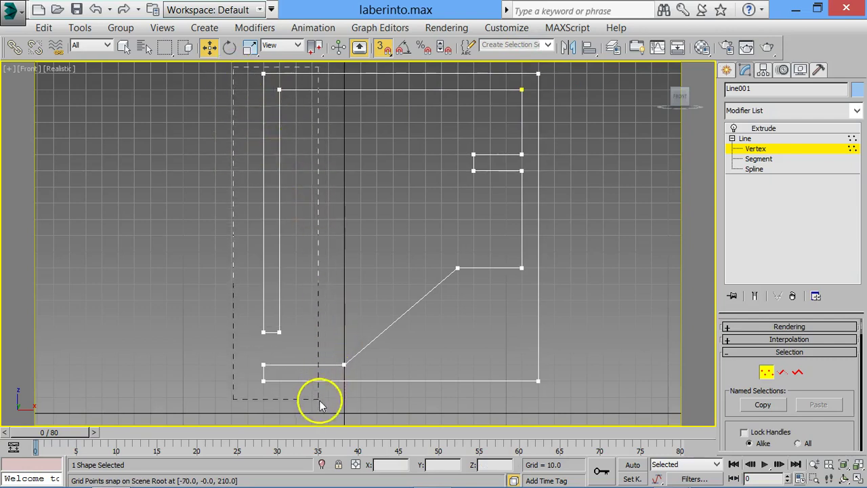
drag(371, 413, 371, 414)
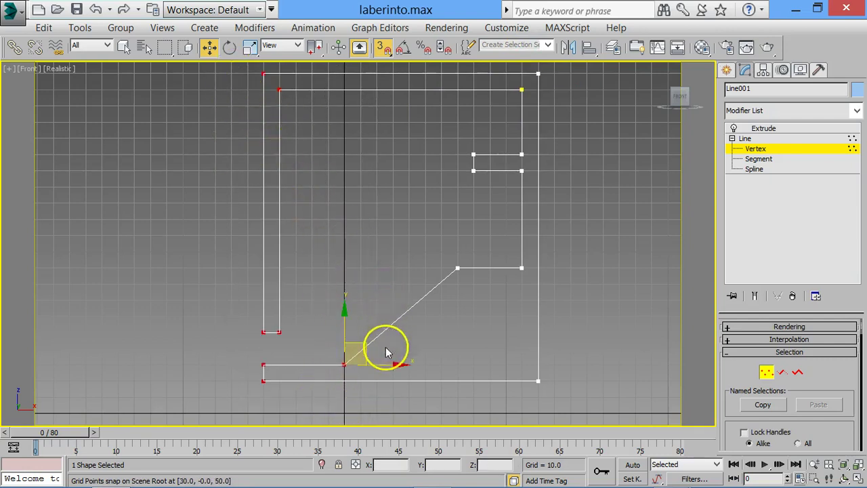
click(304, 350)
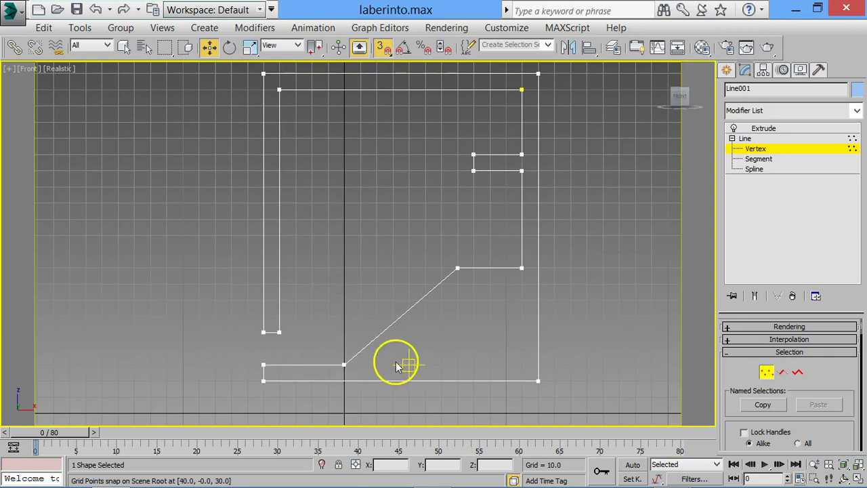
key(ctrl+z)
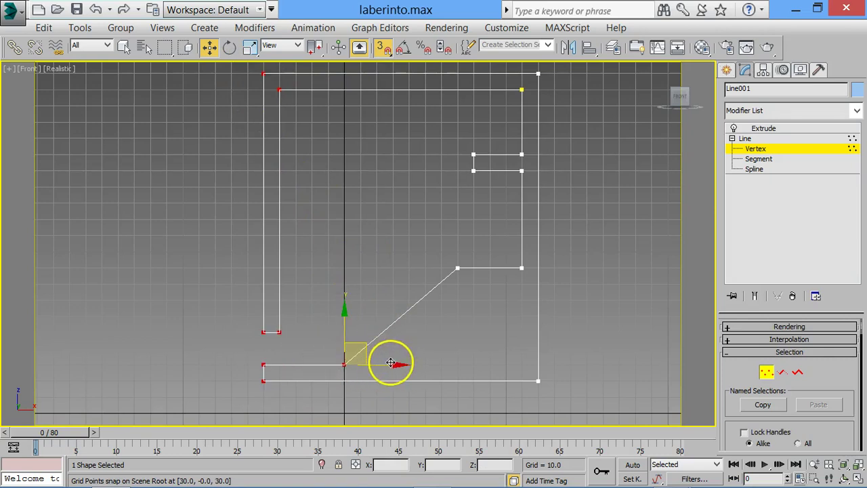
drag(384, 364, 189, 369)
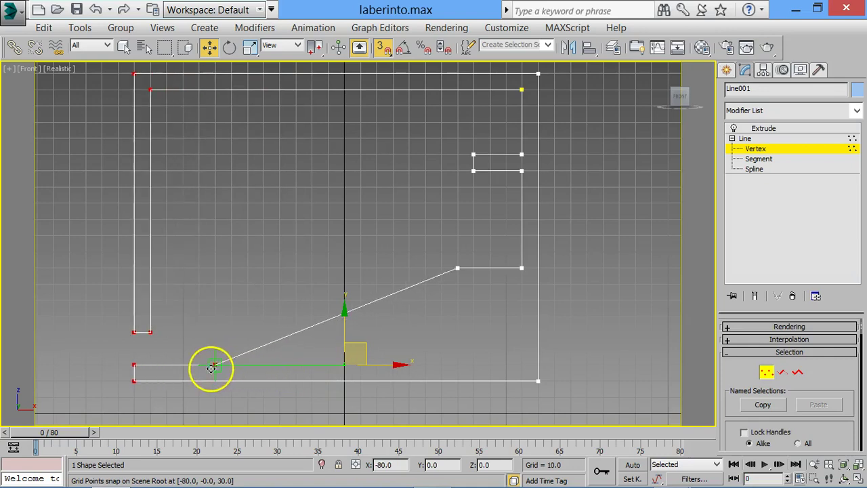
click(182, 366)
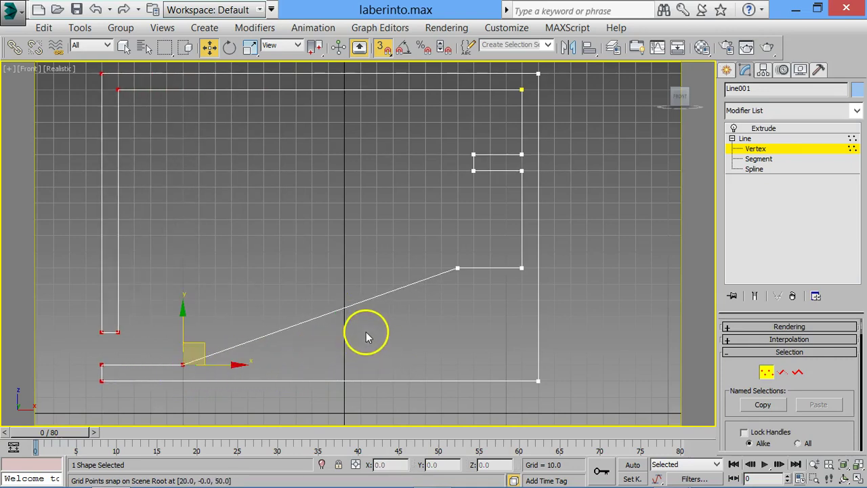
click(366, 264)
mouse_move(398, 233)
mouse_down()
mouse_move(464, 288)
mouse_move(379, 272)
mouse_up()
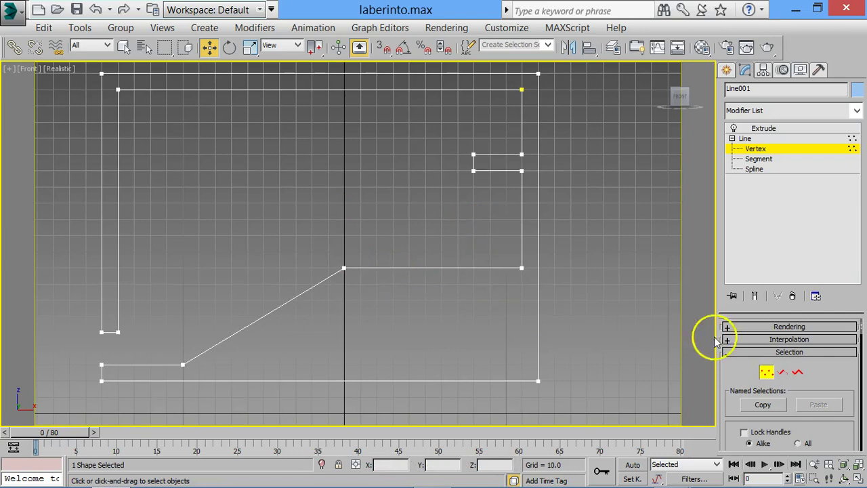
click(766, 372)
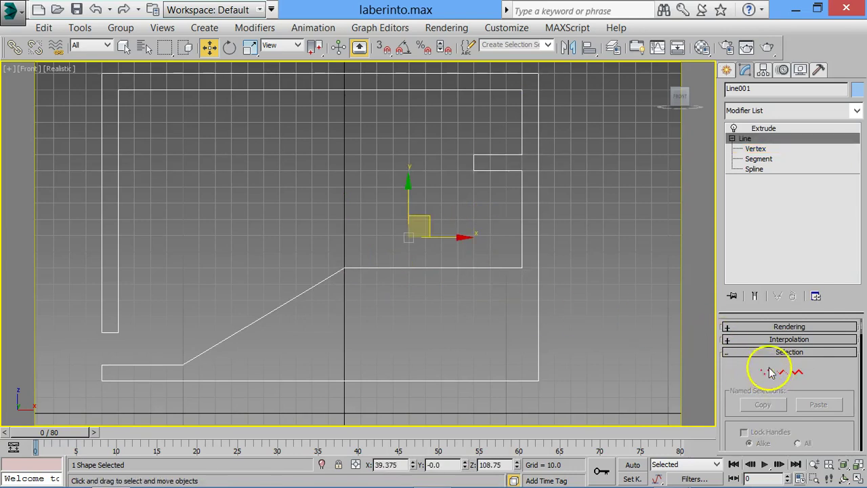
Return to the Extrude level so the enlarged maze shows filled, hiding the grid and recentring it
click(763, 129)
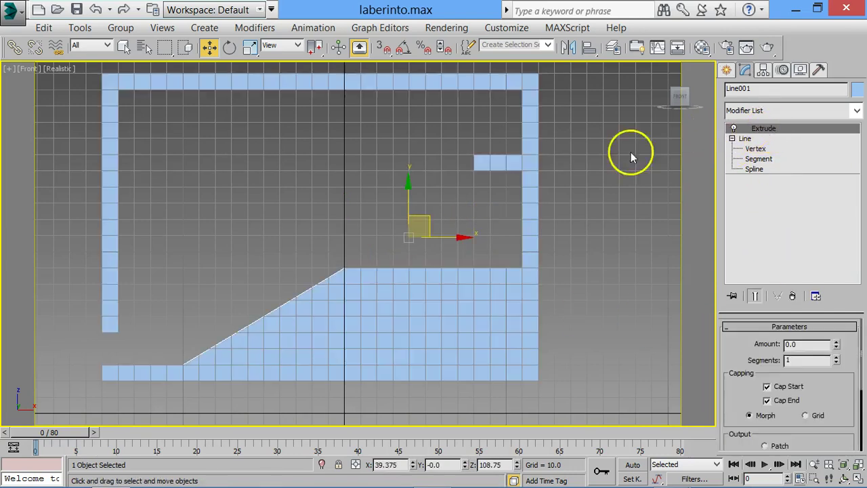
key(g)
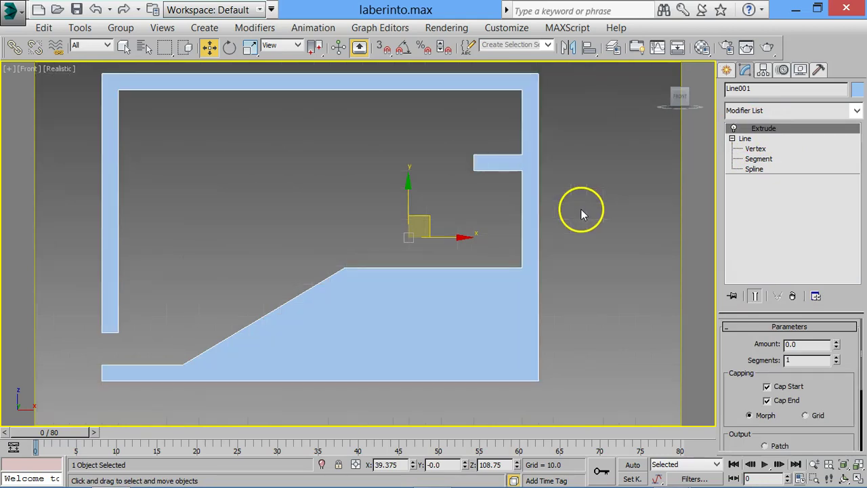
middle_drag(420, 310, 486, 351)
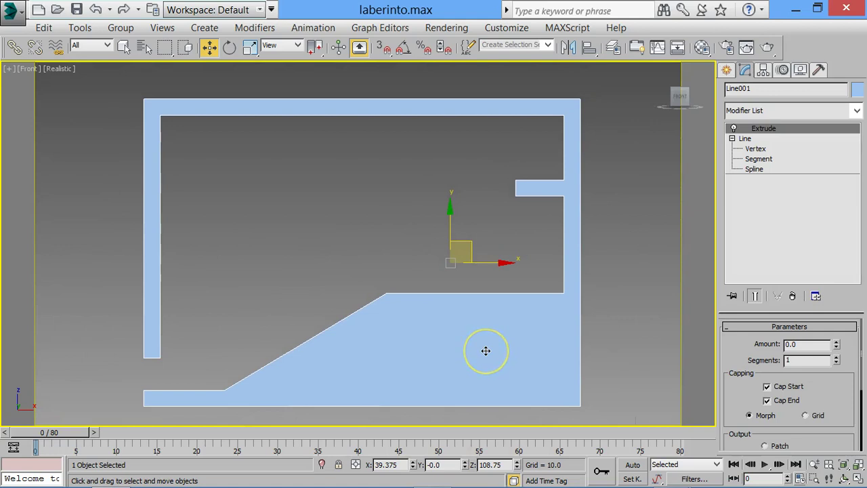
click(725, 70)
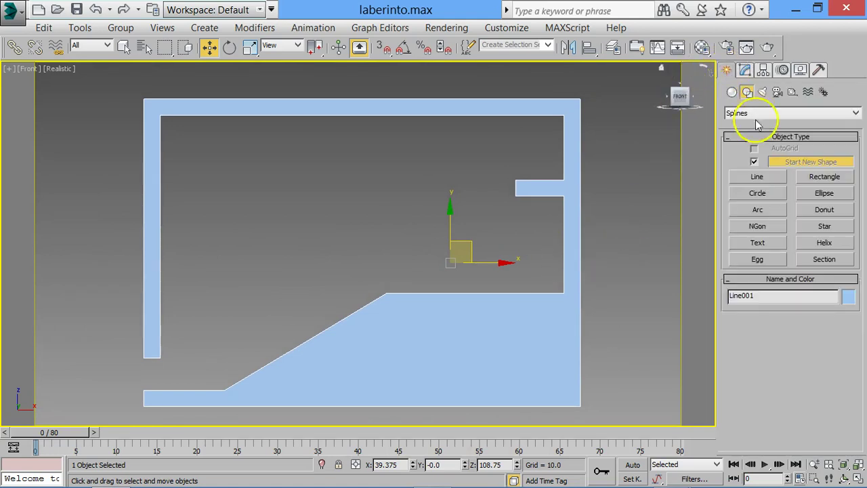
Choose the Sphere tool under Standard Primitives
click(731, 92)
click(756, 180)
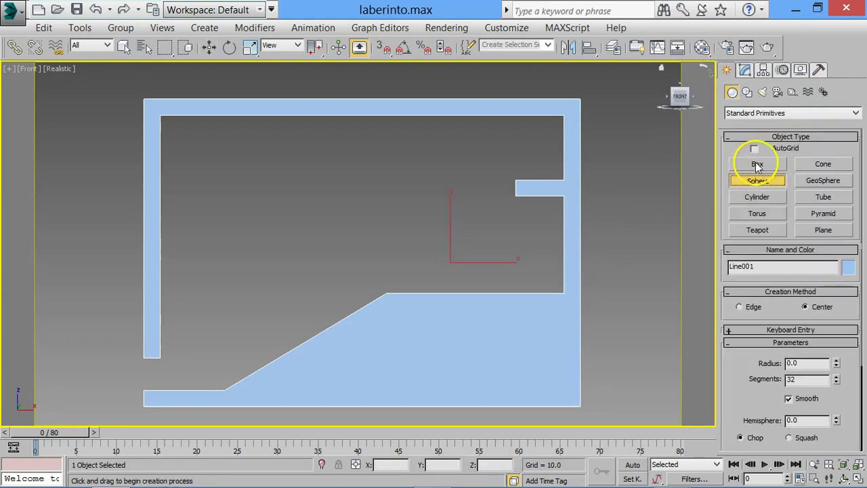
click(757, 164)
click(754, 182)
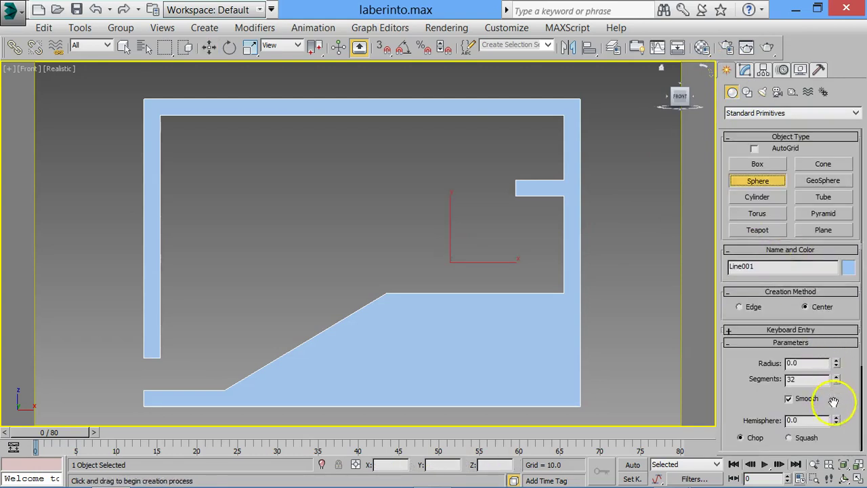
Maximize the Front view, centre the maze and switch the view to Shaded display
click(857, 477)
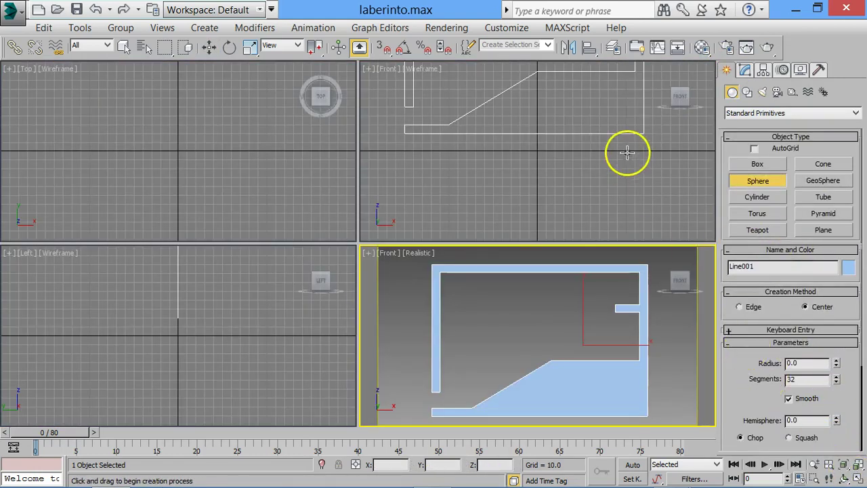
right_click(625, 151)
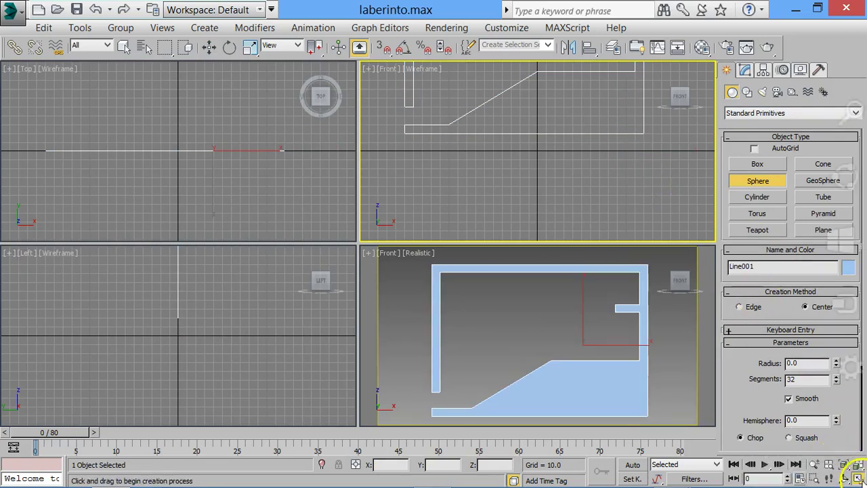
key(alt+w)
middle_drag(416, 185, 438, 411)
click(68, 70)
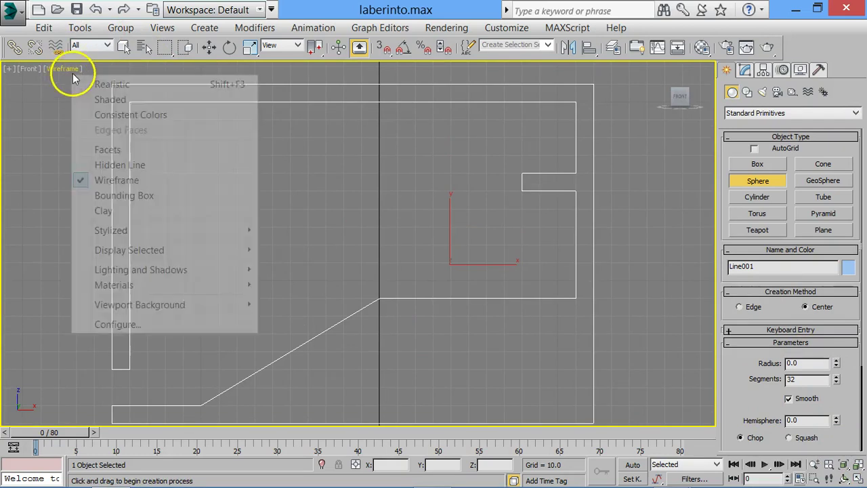
click(95, 100)
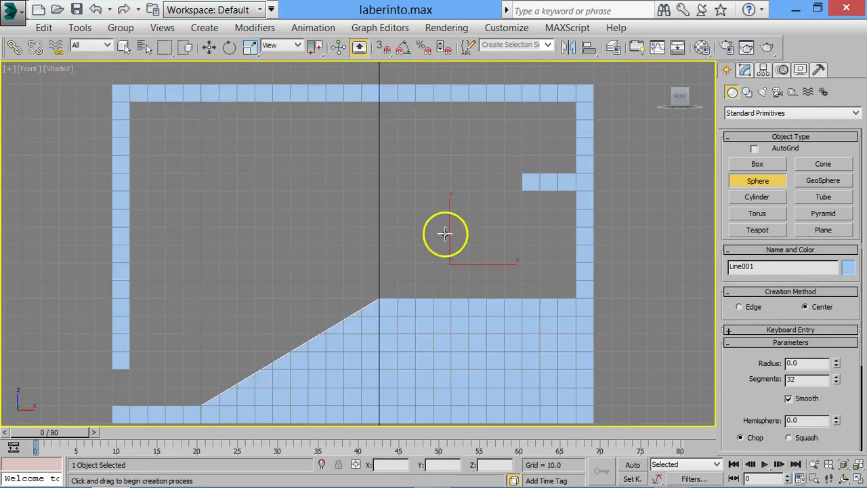
Create a sphere above the upper-right ledge and rotate it -90° about X with angle snap
click(535, 148)
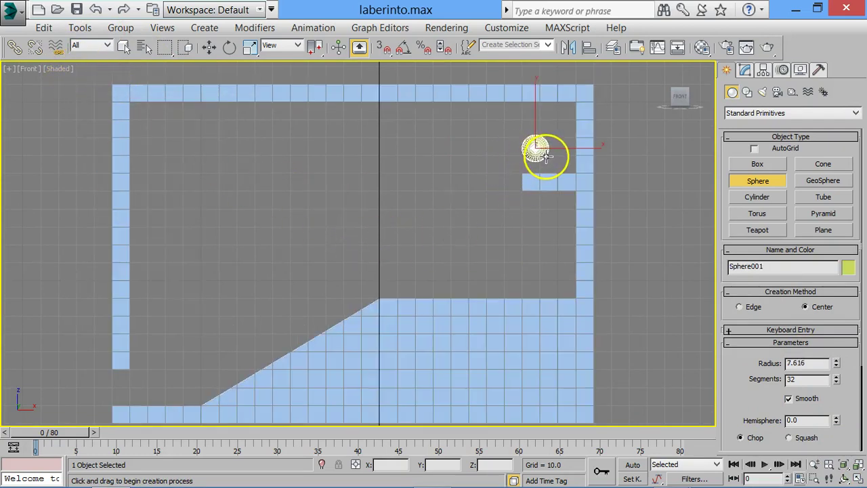
scroll(543, 157, up, 3)
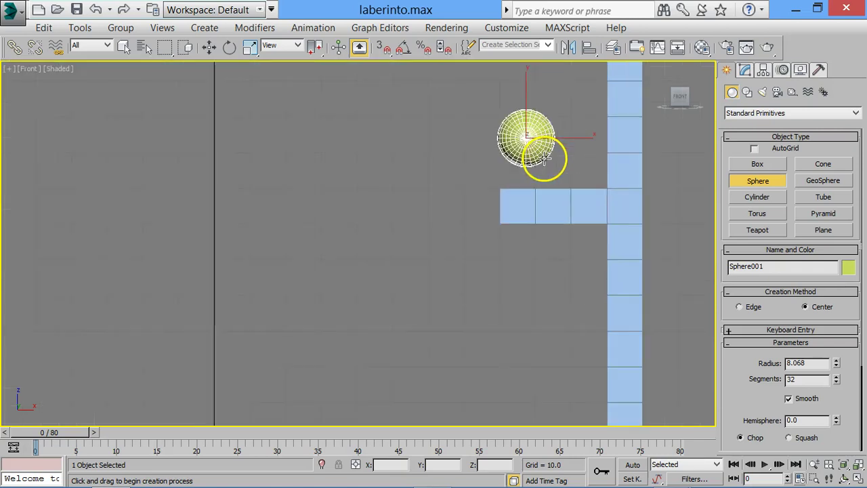
click(402, 49)
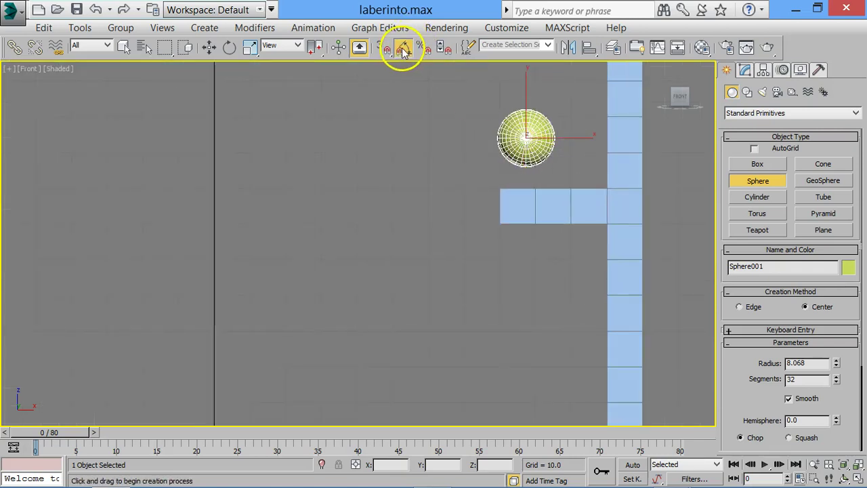
right_click(526, 142)
right_click(524, 155)
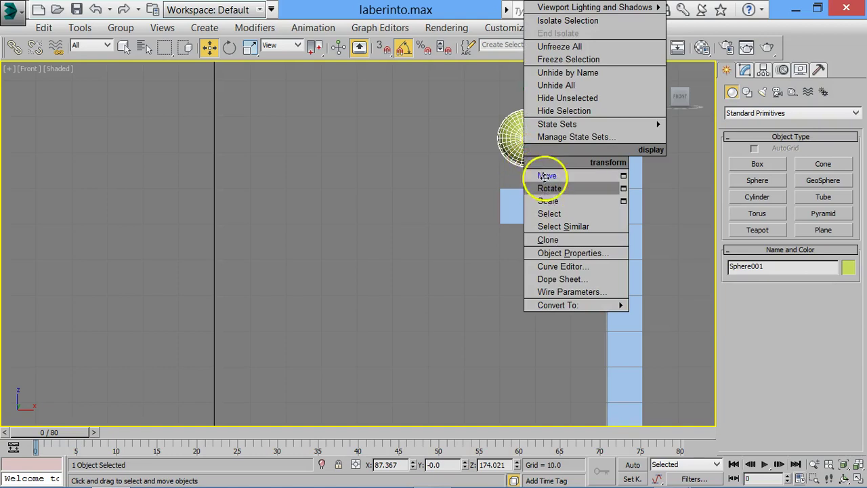
click(547, 185)
drag(520, 148, 529, 101)
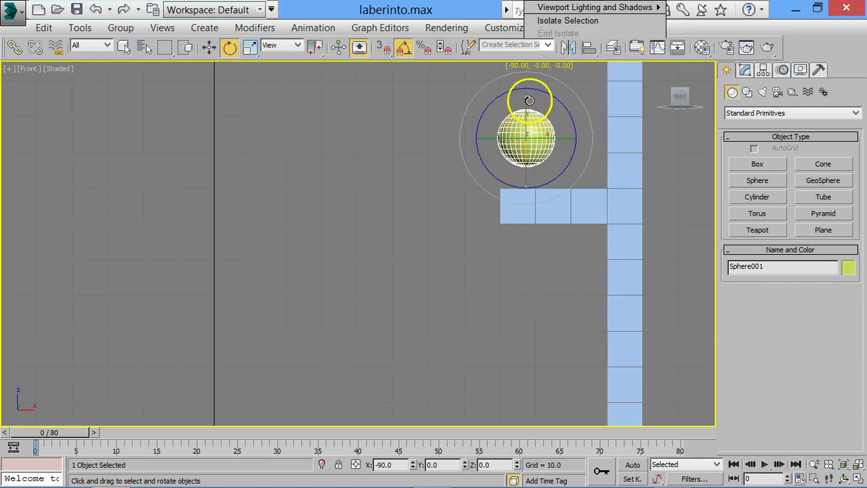
Move the sphere down onto the ledge at X 94.802, Z 168.102 and reframe the maze
right_click(539, 164)
click(547, 174)
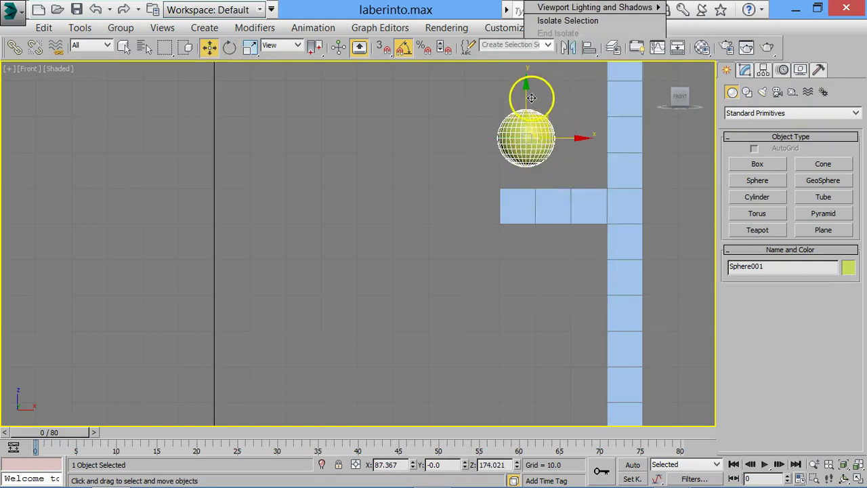
drag(546, 131, 573, 140)
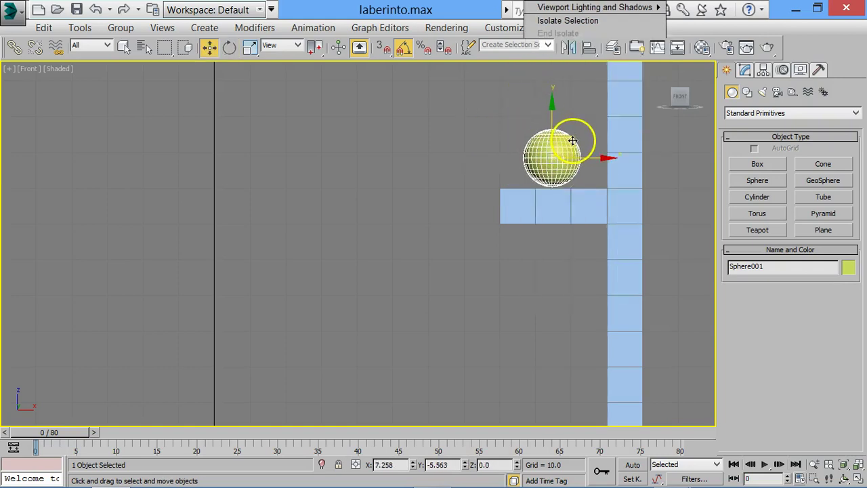
scroll(536, 224, down, 3)
scroll(489, 252, up, 1)
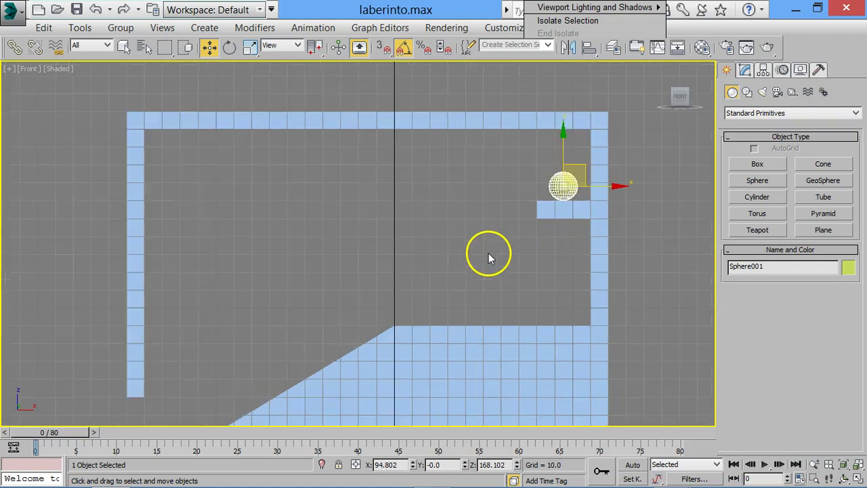
scroll(487, 252, down, 3)
mouse_move(441, 257)
middle_down()
mouse_move(447, 195)
mouse_move(416, 203)
middle_up()
scroll(447, 195, up, 3)
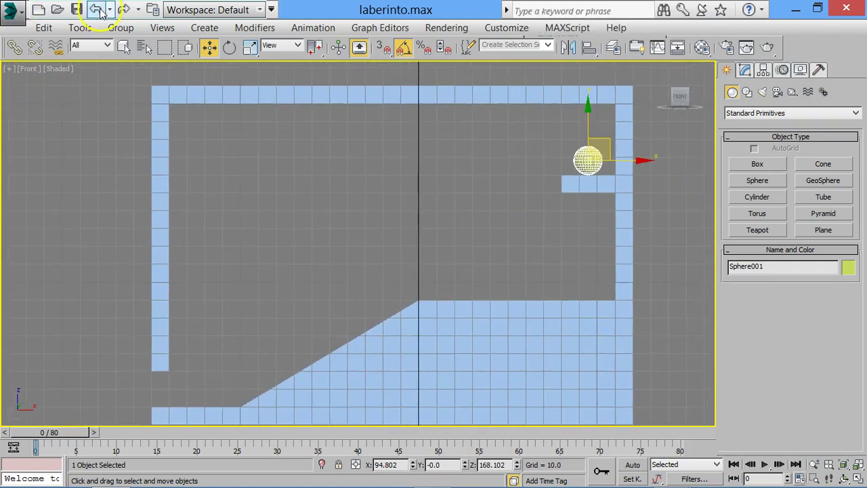
Save laberinto.max, switch on Auto Key and scrub the timeline
click(77, 10)
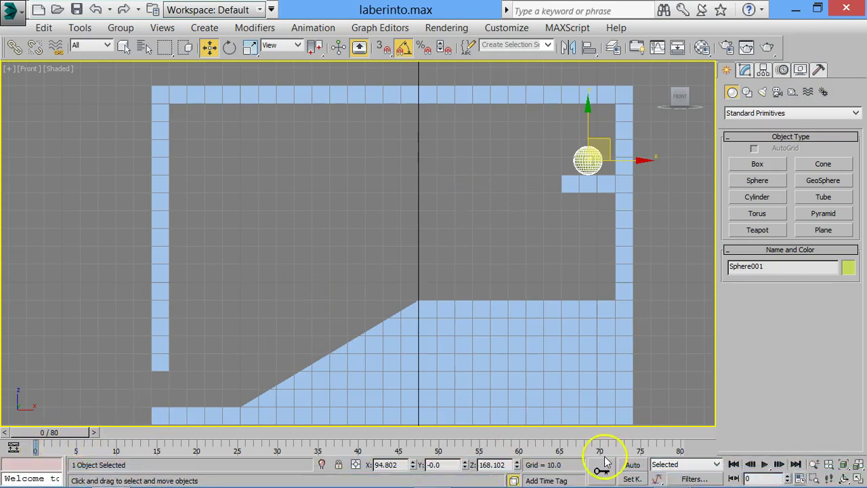
click(631, 464)
mouse_move(76, 432)
mouse_down()
mouse_move(160, 433)
mouse_move(19, 429)
mouse_move(53, 430)
mouse_up()
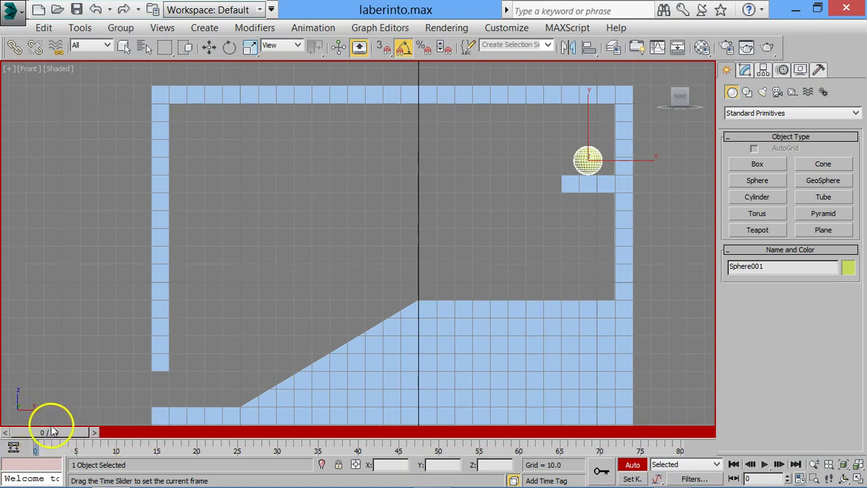
Scrub the timeline from frame 0 through frame 5 and step forward to frame 7
key(w)
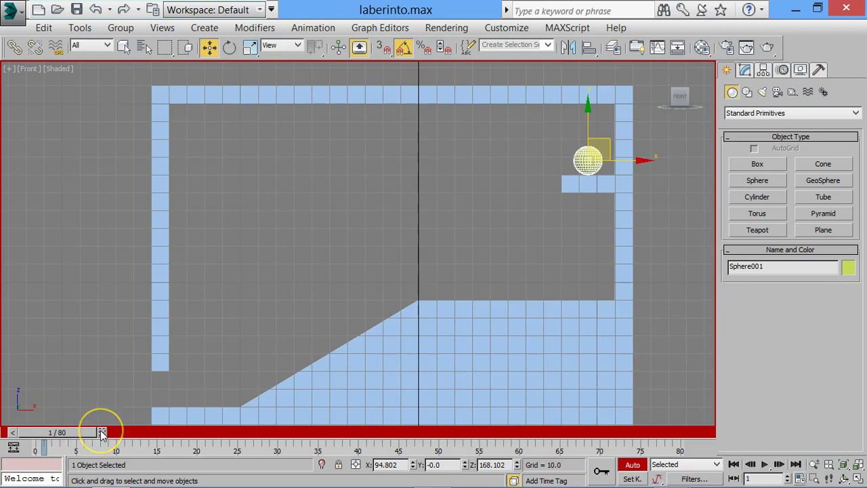
drag(88, 429, 82, 432)
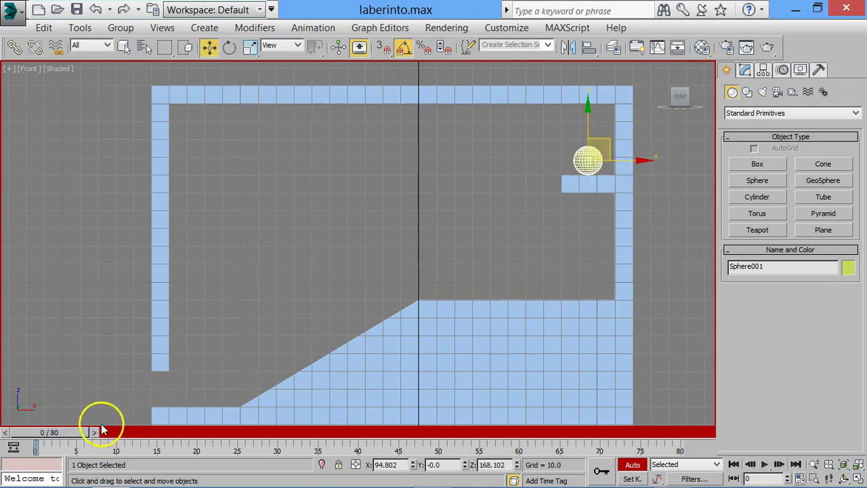
drag(81, 430, 118, 430)
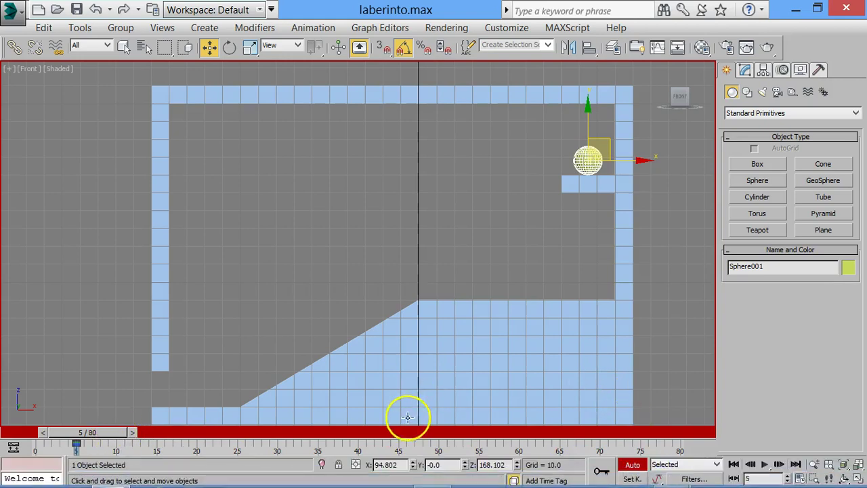
mouse_move(120, 431)
mouse_down()
mouse_move(64, 435)
mouse_move(116, 429)
mouse_move(154, 439)
mouse_move(120, 434)
mouse_up()
key(w)
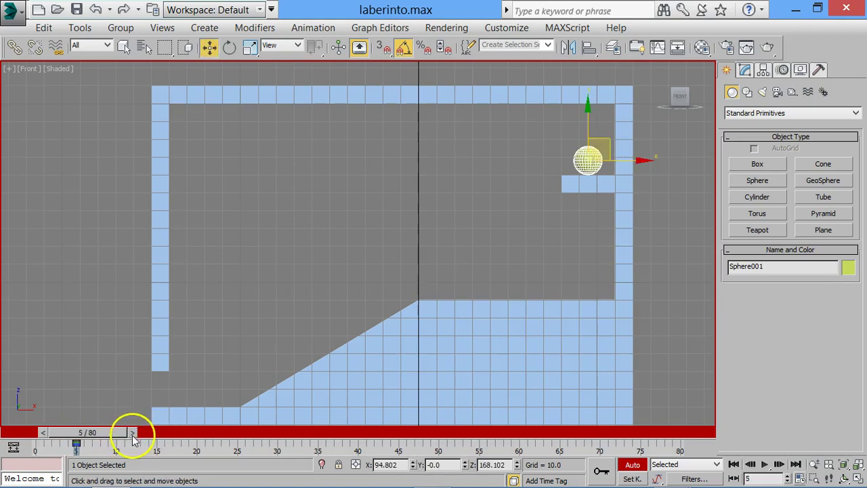
click(135, 432)
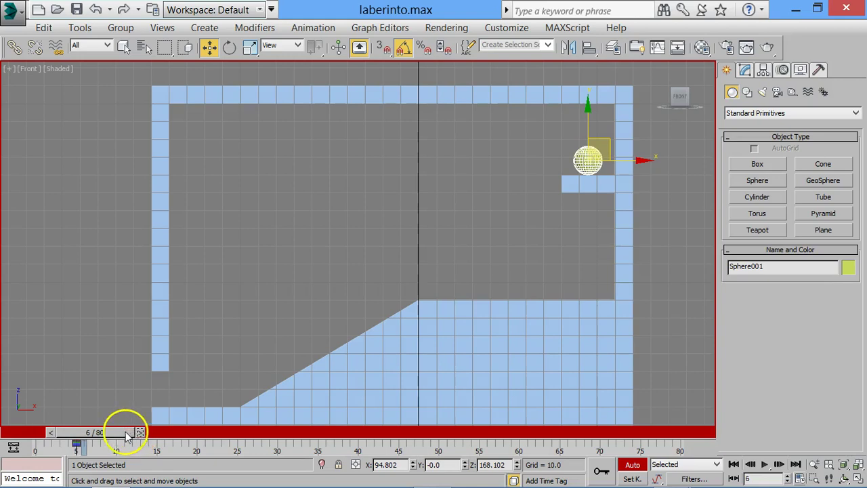
click(138, 432)
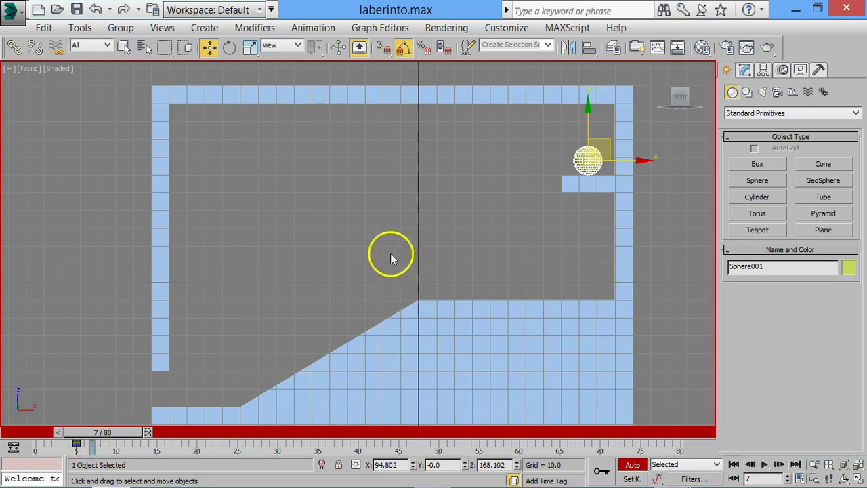
Switch the sphere to Scale from the quad menu, toggling non-uniform then back to uniform scaling
right_click(586, 164)
click(604, 197)
key(r)
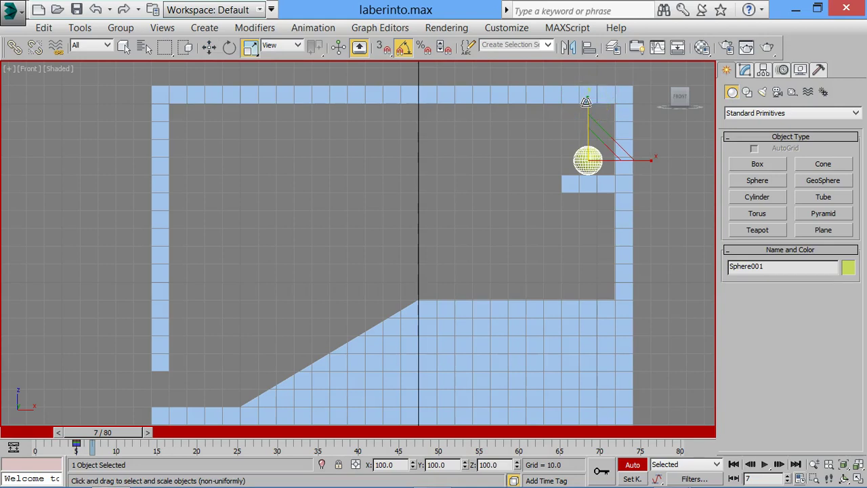
key(r)
key(r)
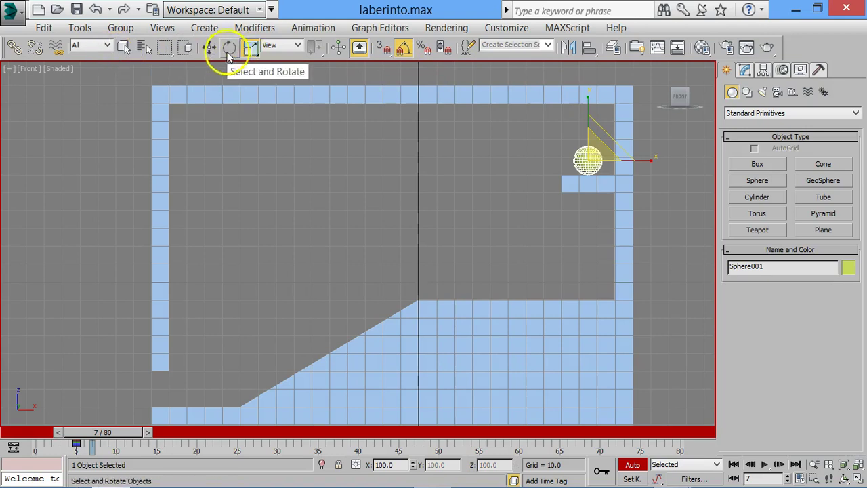
In Scale Transform Type-In, set the sphere's local scale to X 100, Y 100, Z 110
right_click(248, 48)
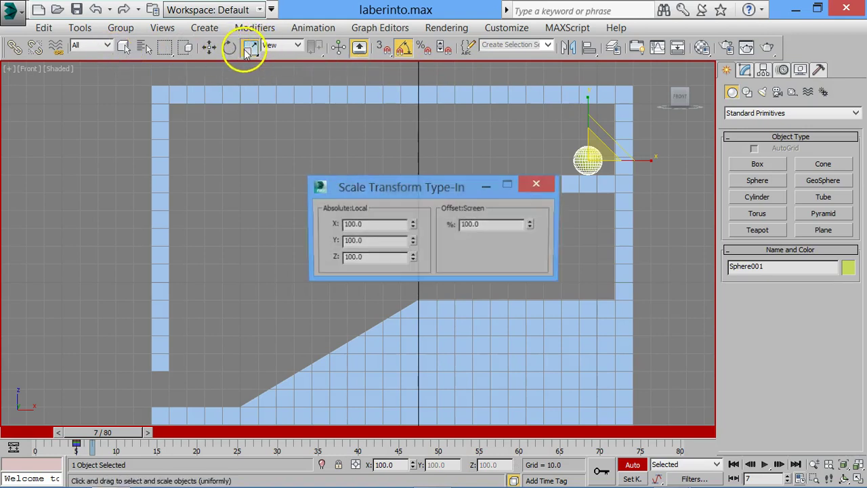
drag(379, 187, 235, 117)
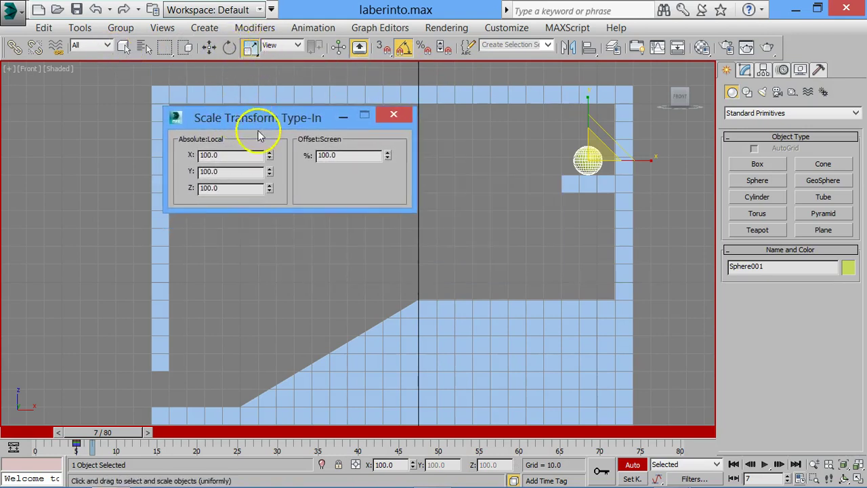
mouse_move(270, 155)
mouse_down()
mouse_move(278, 124)
mouse_move(274, 163)
mouse_move(290, 135)
mouse_move(275, 162)
mouse_up()
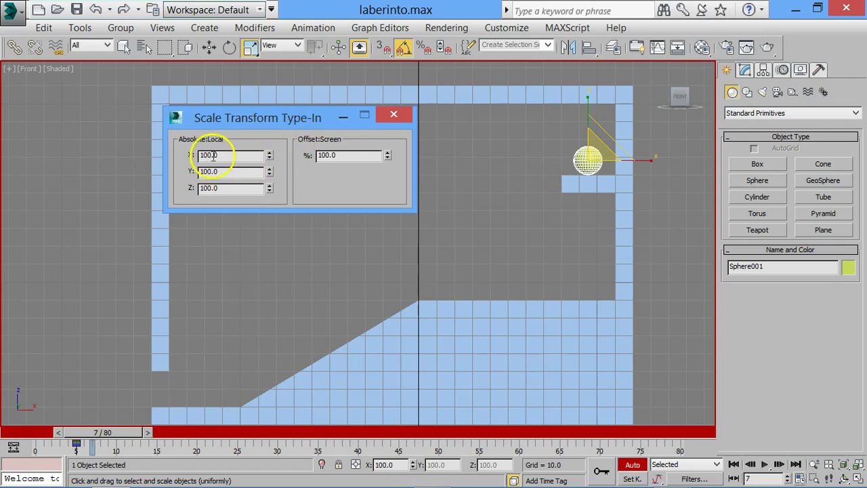
drag(269, 175, 267, 87)
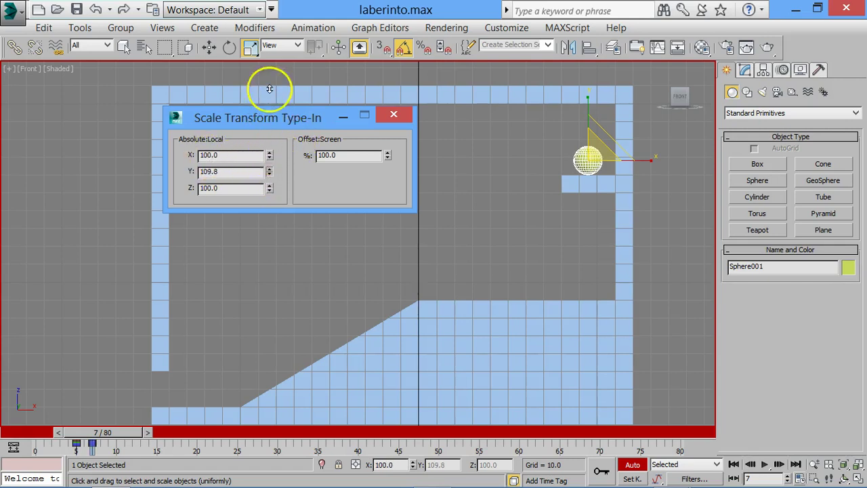
right_click(228, 449)
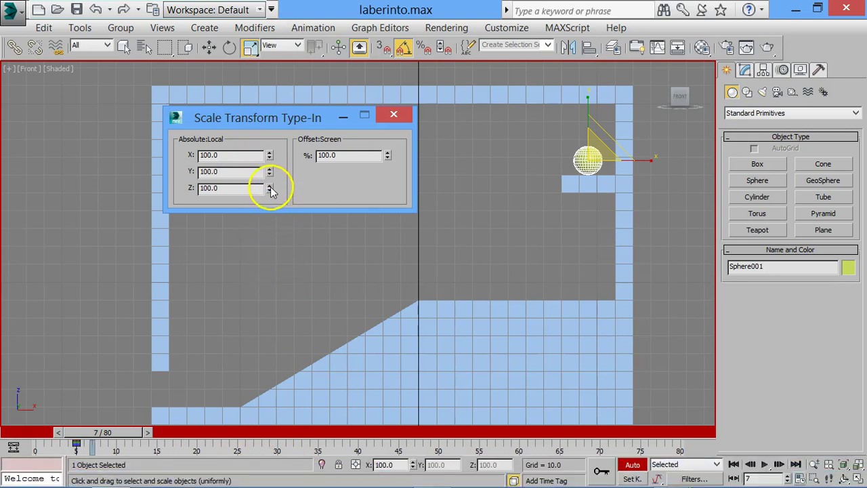
drag(270, 190, 277, 97)
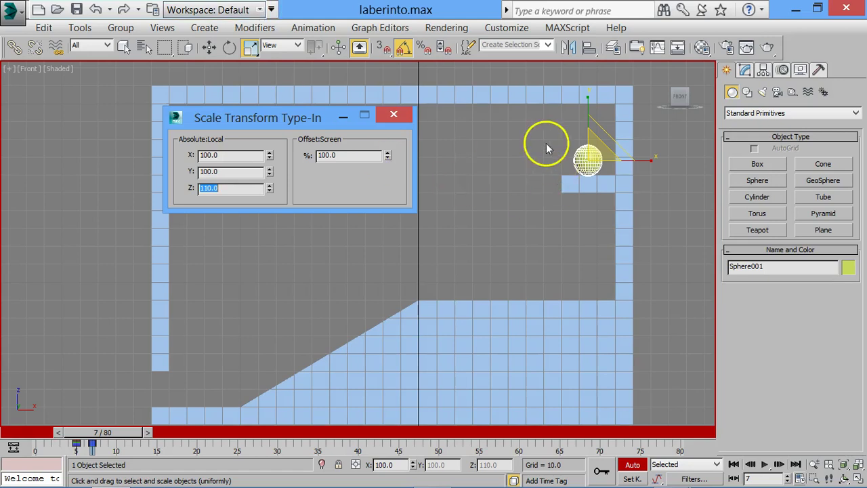
right_click(587, 170)
Lower the sphere onto the ledge and go to frame 9, with it at X 94.802, Z 168.386
click(606, 176)
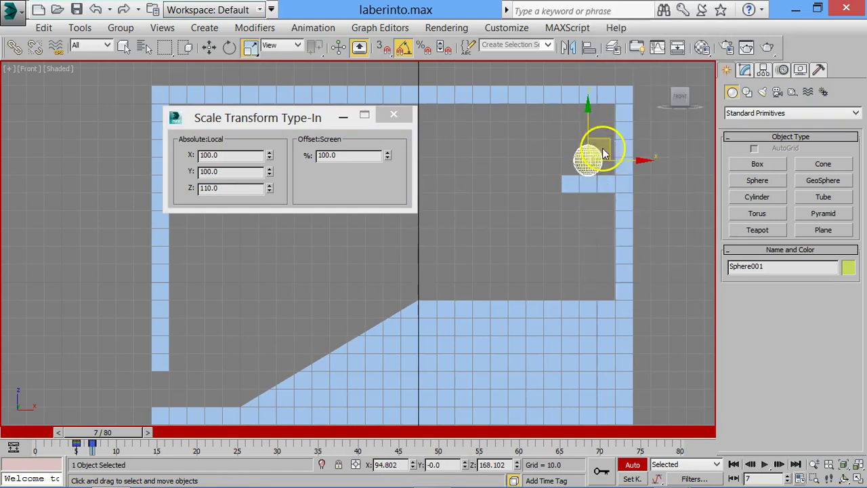
drag(588, 112, 587, 116)
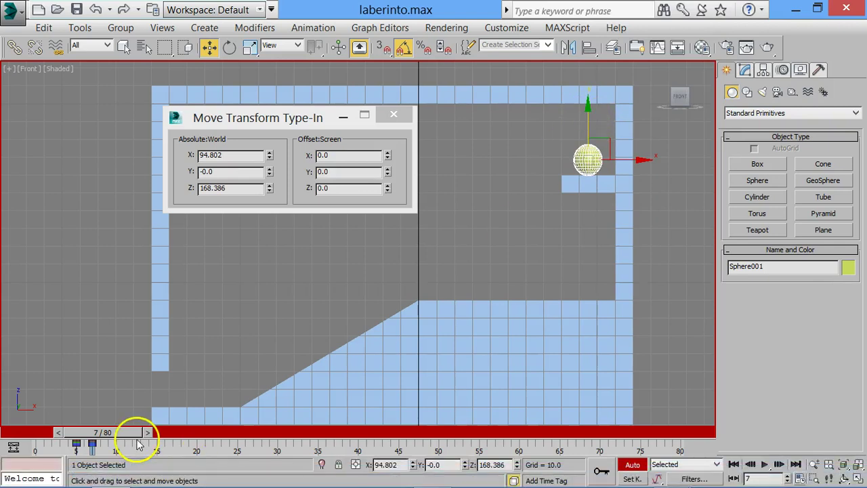
mouse_move(125, 438)
mouse_down()
mouse_move(101, 434)
mouse_move(149, 436)
mouse_move(134, 438)
mouse_up()
click(148, 432)
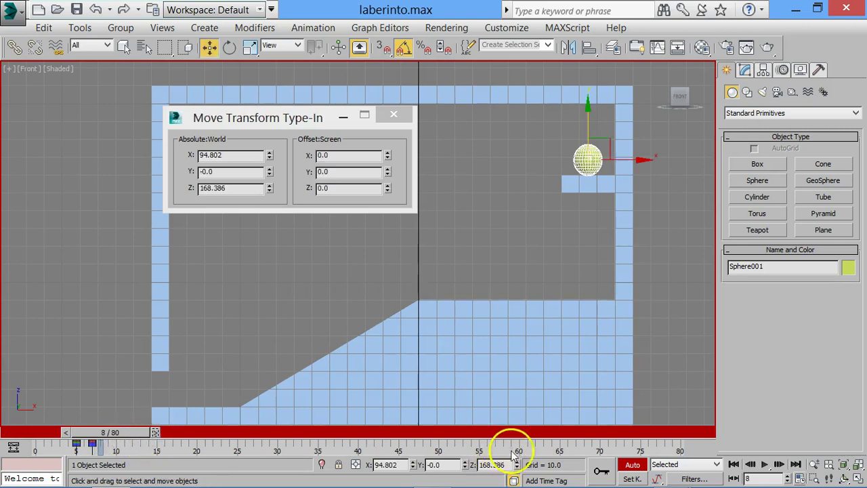
drag(121, 431, 135, 432)
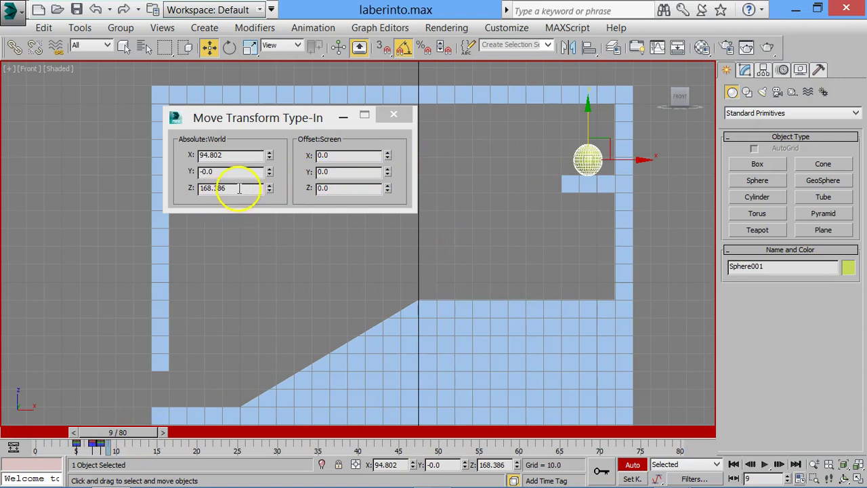
drag(315, 109, 276, 108)
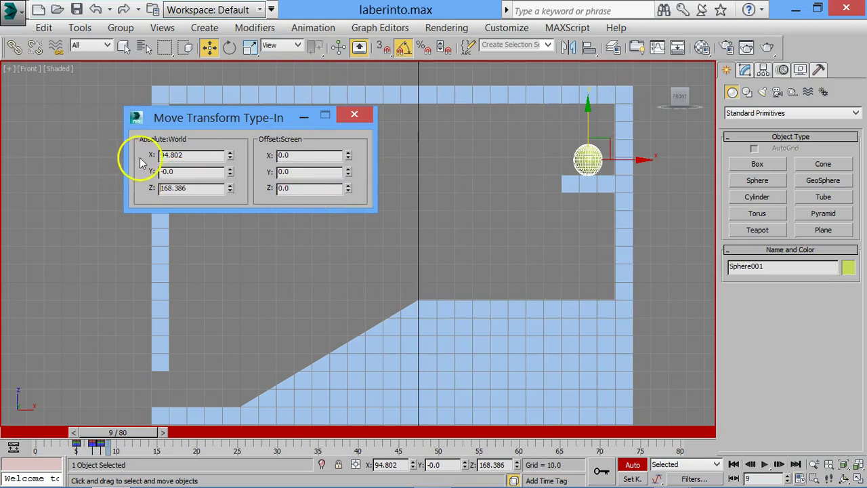
Activate Select and Rotate and set the reference coordinate system to Grid
click(231, 53)
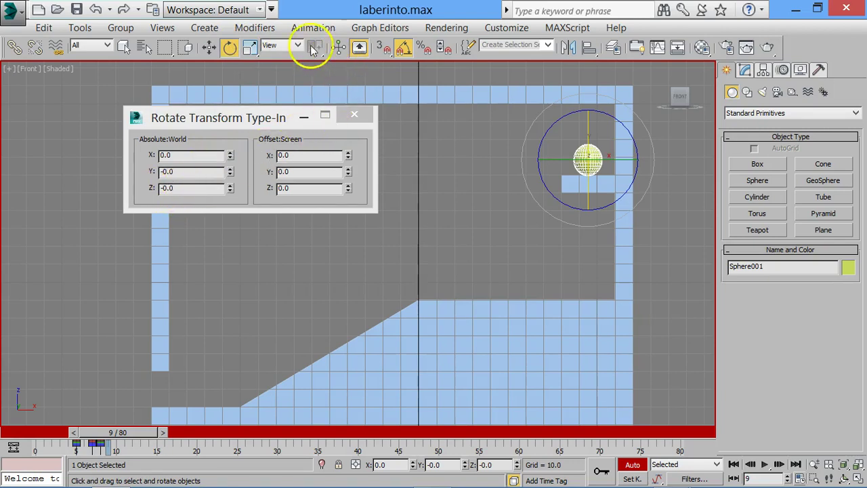
click(289, 46)
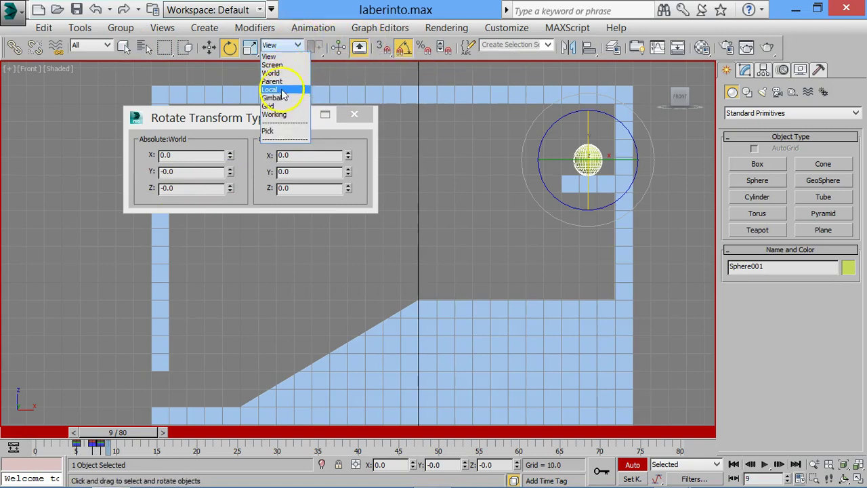
click(283, 90)
click(292, 45)
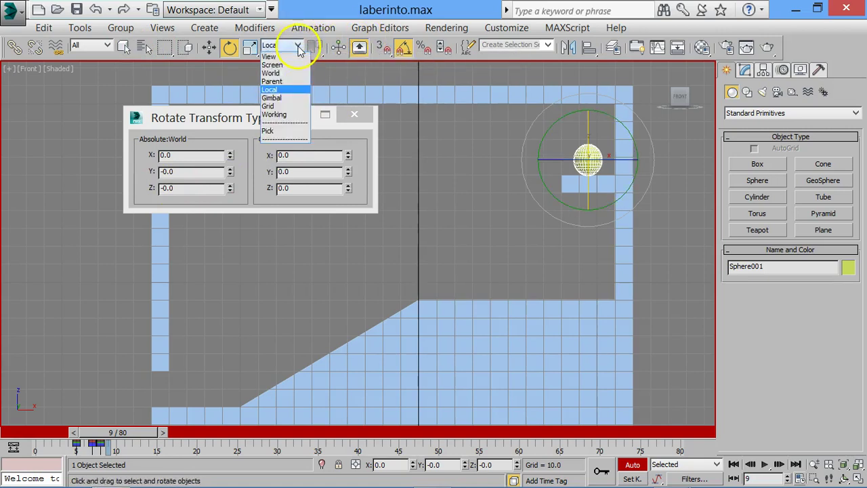
click(284, 106)
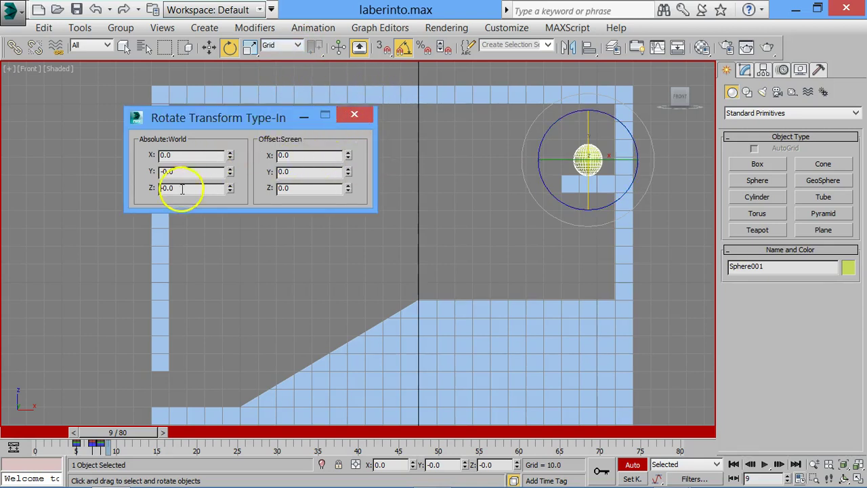
Enter 0 for the sphere's Z rotation in the Rotate Transform Type-In
drag(188, 189, 137, 189)
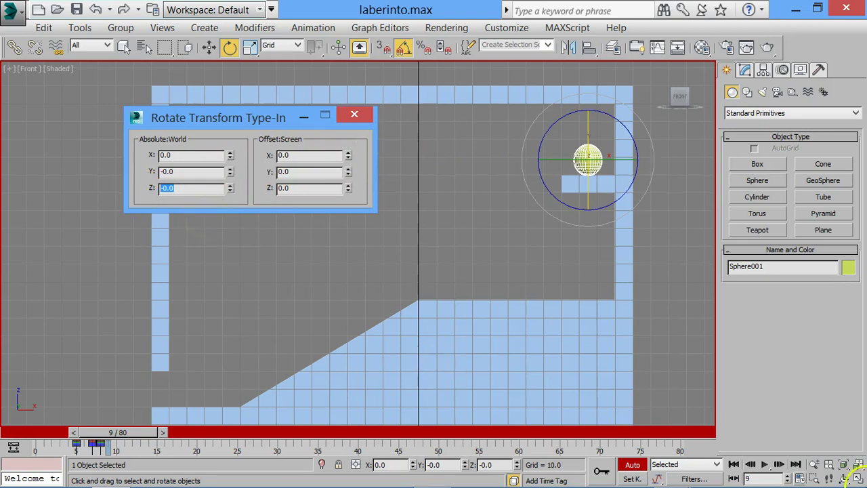
click(231, 191)
text(90)
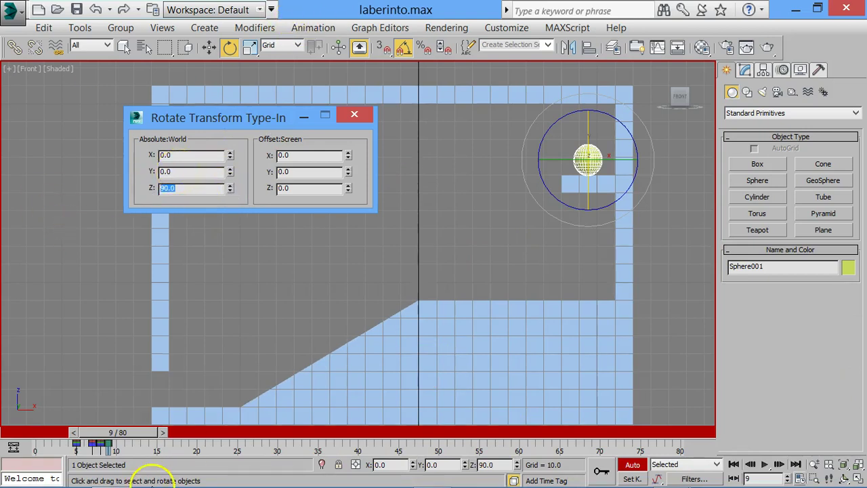
mouse_move(126, 432)
mouse_down()
mouse_move(113, 436)
mouse_move(125, 439)
mouse_up()
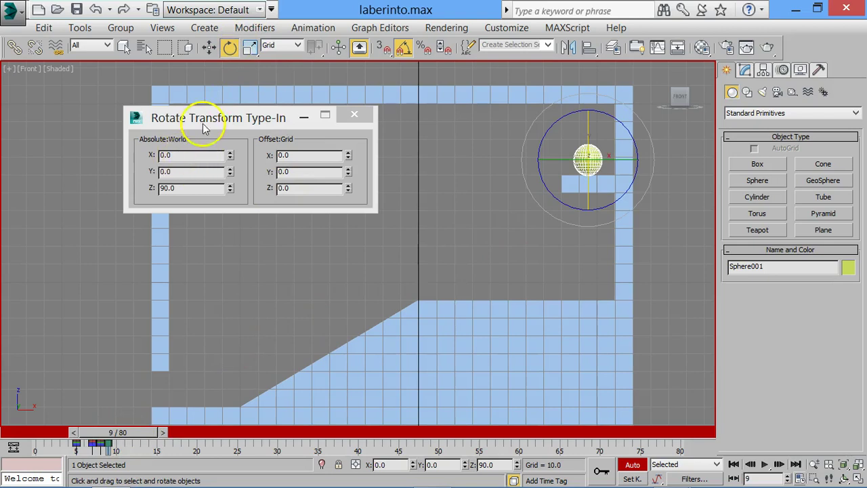
text(0)
key(Return)
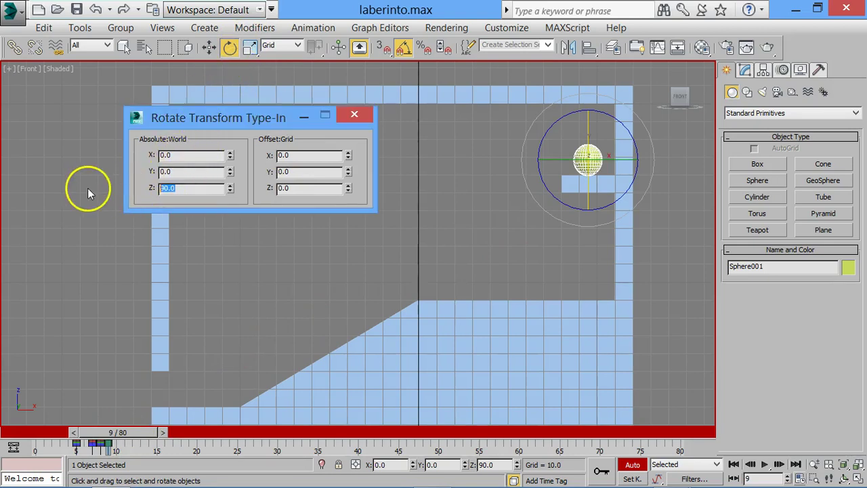
Enter 80 as the sphere's Z scale in Scale Transform Type-In, then return to Move
click(250, 49)
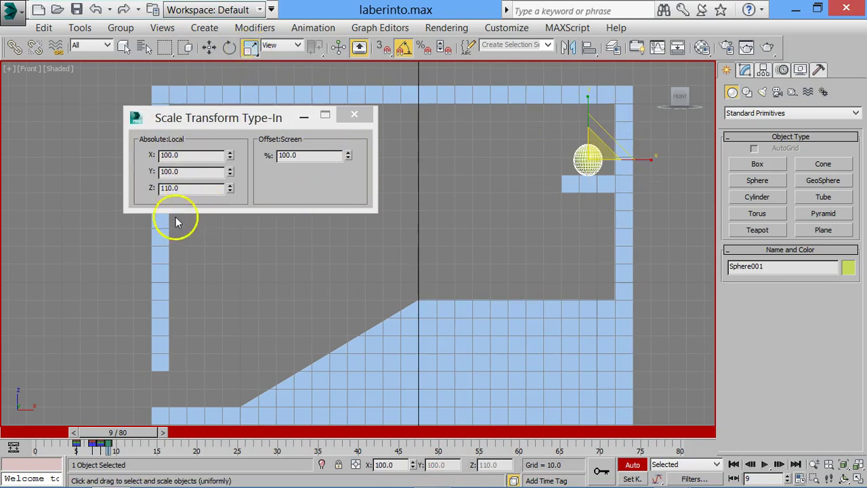
key(Return)
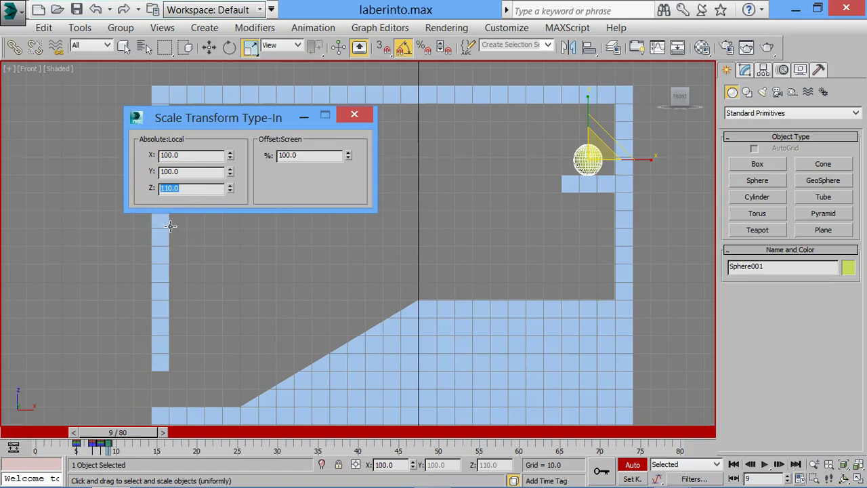
text(100)
key(Return)
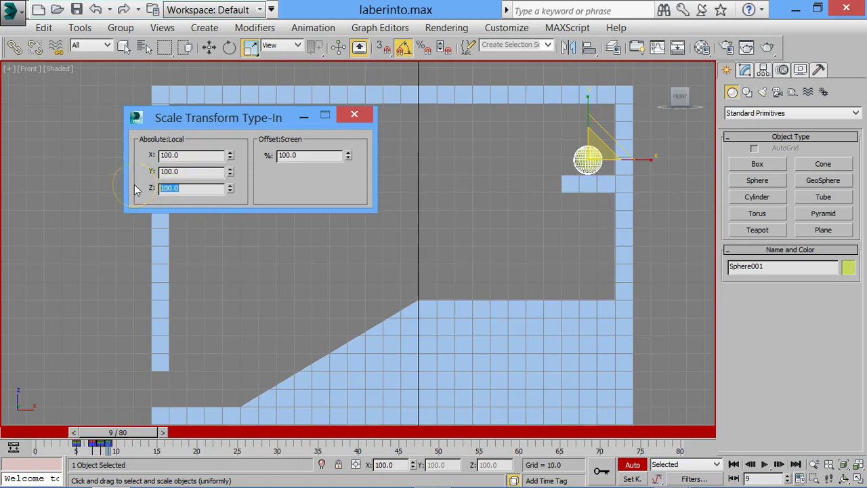
text(80)
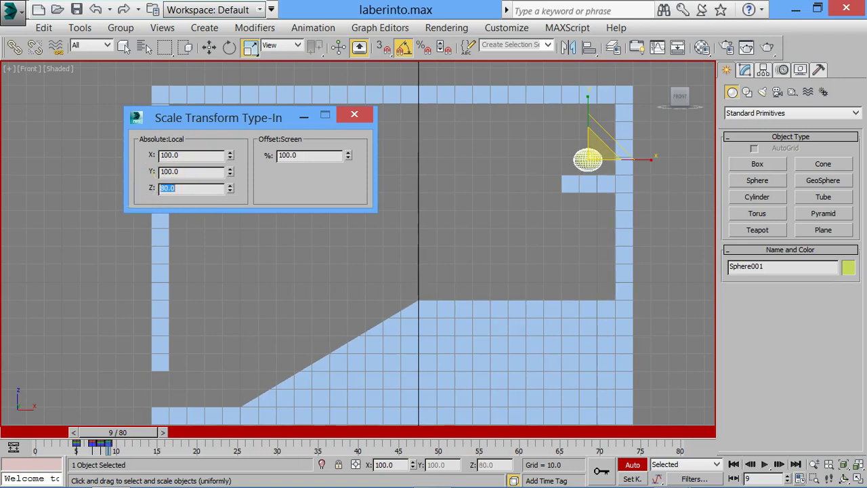
right_click(558, 162)
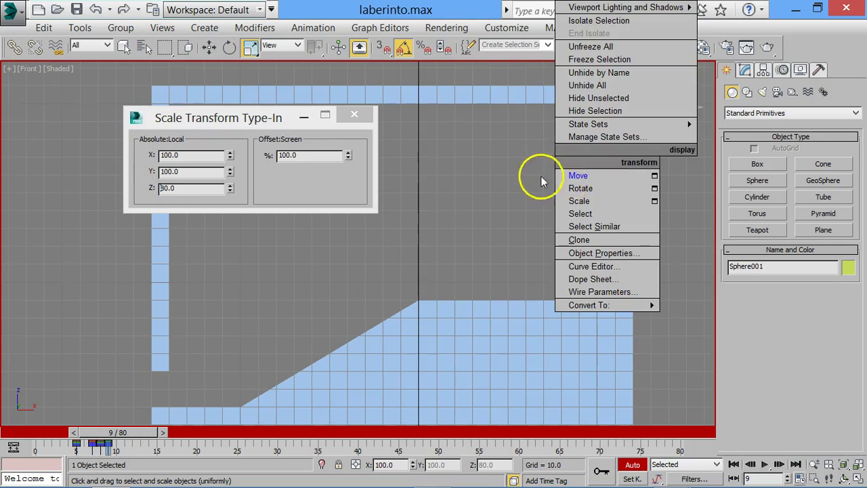
click(542, 181)
Lower the sphere slightly at frame 9, then set a key at frame 10
key(w)
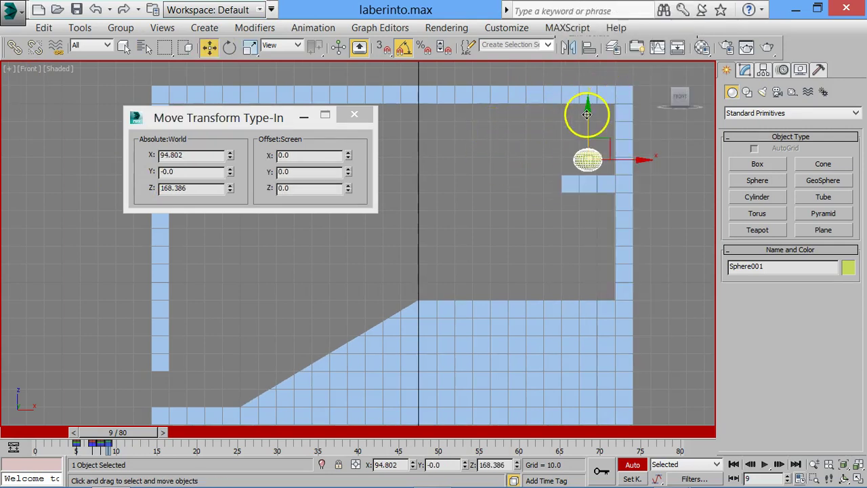
drag(586, 114, 585, 117)
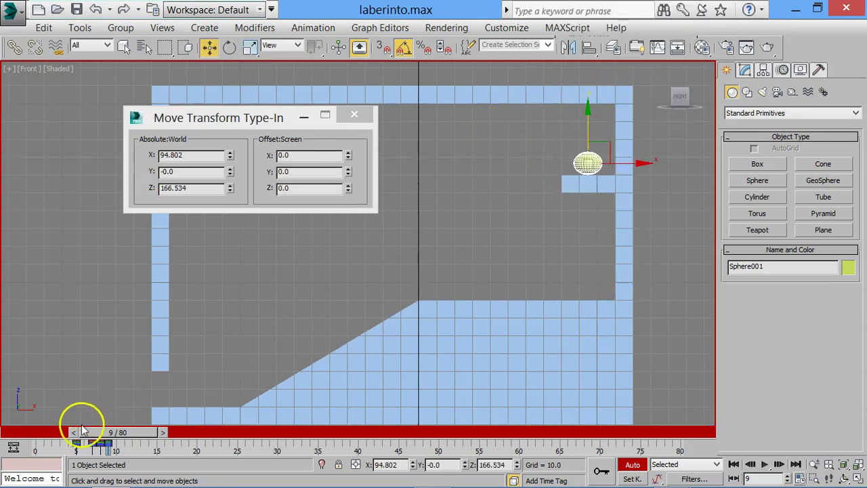
click(164, 432)
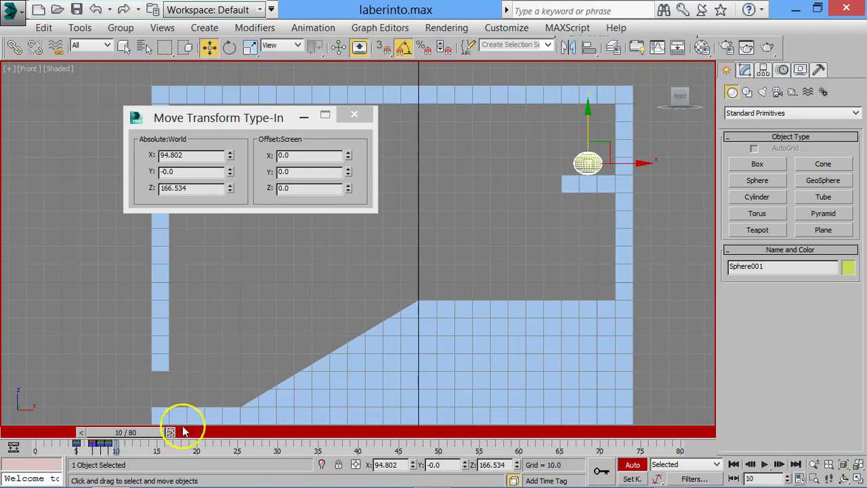
click(598, 470)
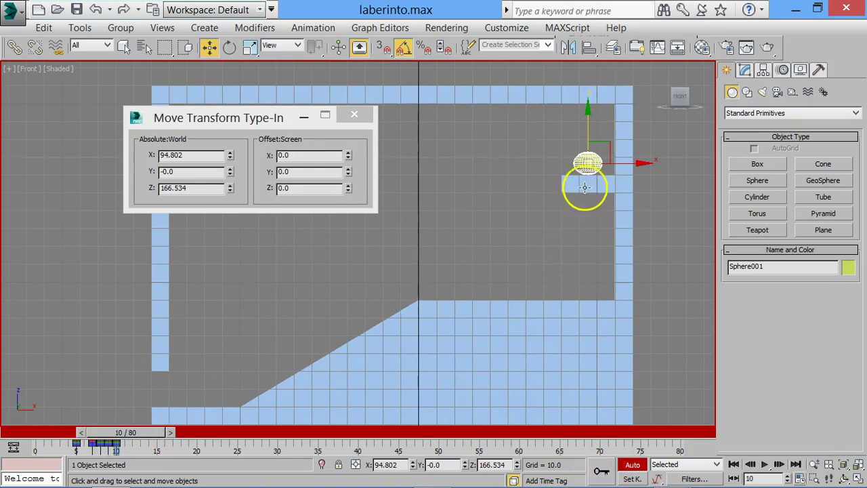
Rotate the sphere -10° about its Y axis at frame 10
right_click(587, 166)
click(603, 187)
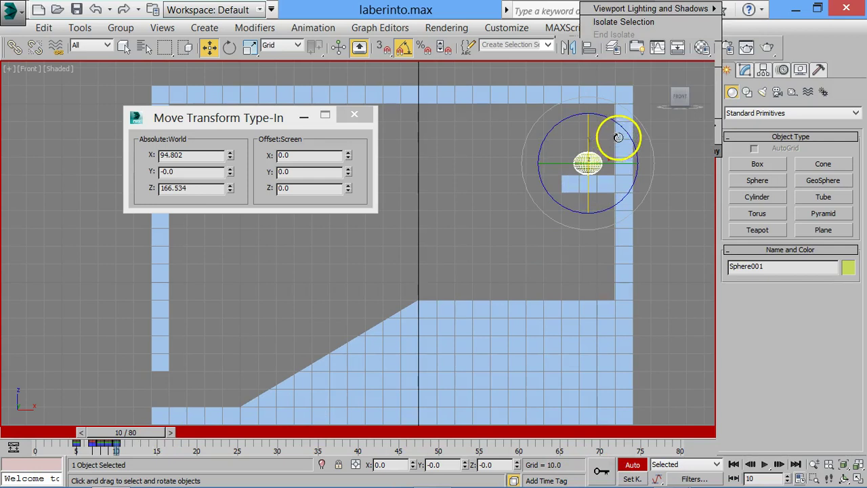
drag(623, 126, 623, 122)
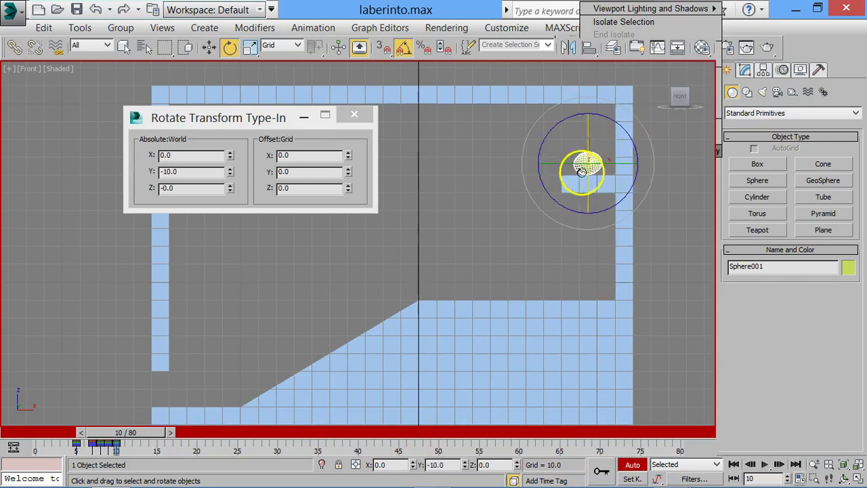
right_click(587, 159)
click(610, 175)
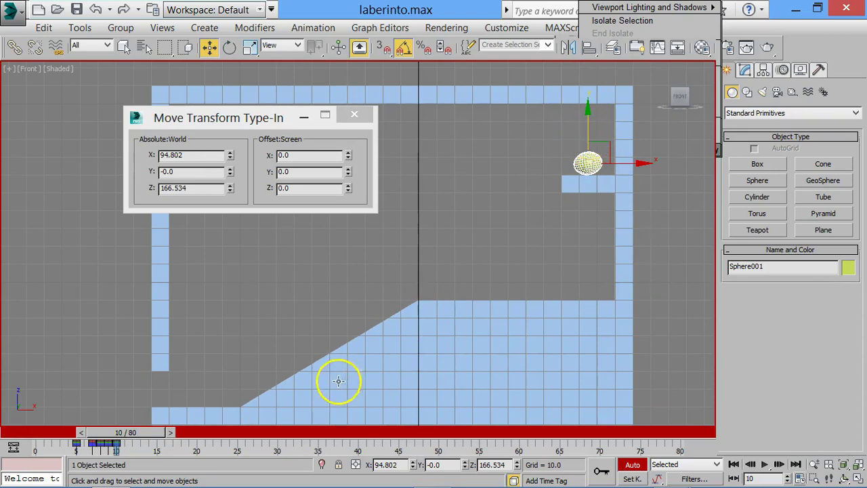
At frame 12, lift the sphere up and to the left
mouse_move(134, 433)
mouse_down()
mouse_move(109, 434)
mouse_move(145, 433)
mouse_move(109, 433)
mouse_move(142, 446)
mouse_up()
key(w)
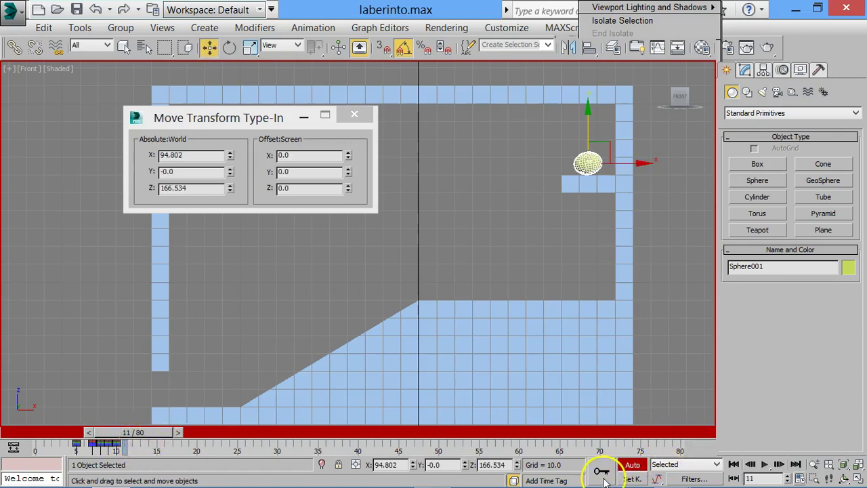
click(177, 432)
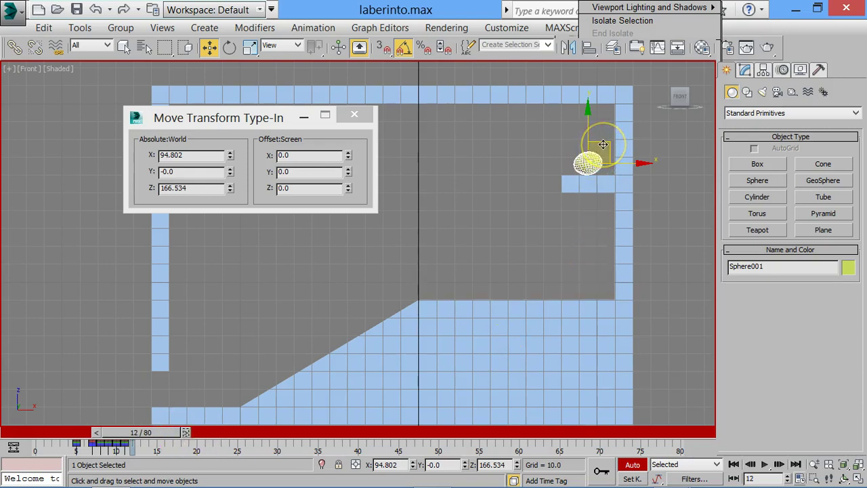
drag(603, 144, 585, 114)
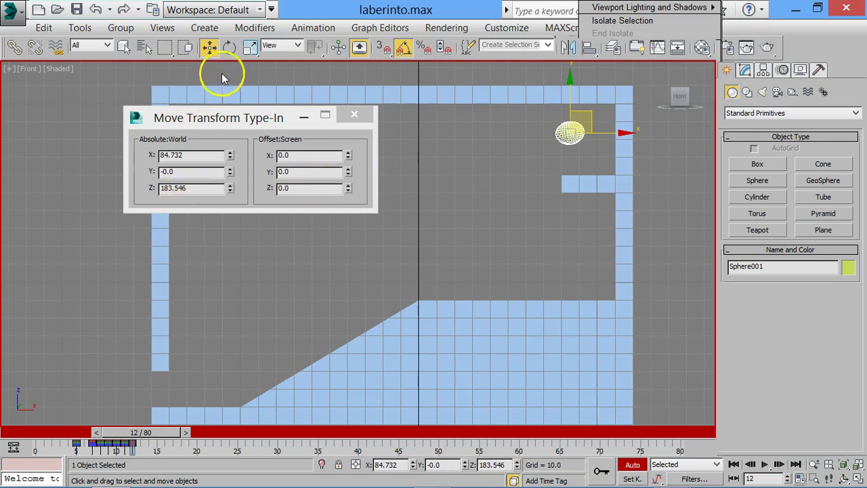
Set the sphere's Z scale to 120 with non-uniform scaling at frame 12, correcting 1120
click(229, 46)
click(250, 46)
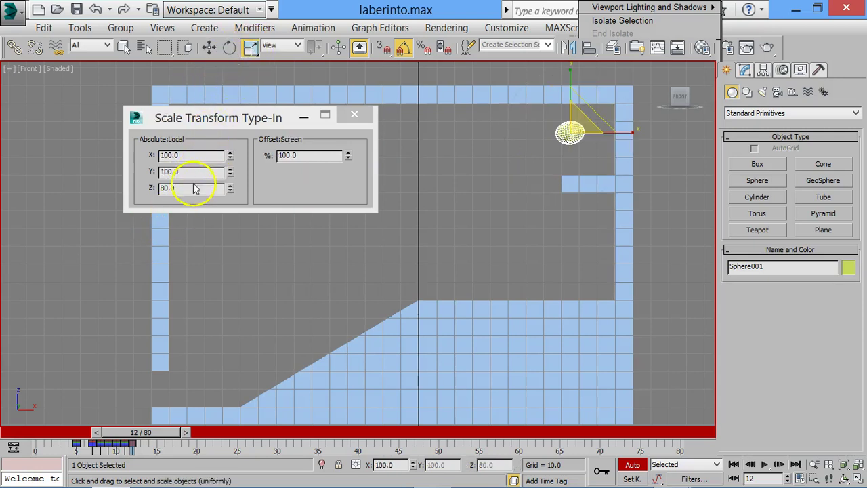
double_click(177, 190)
text(100)
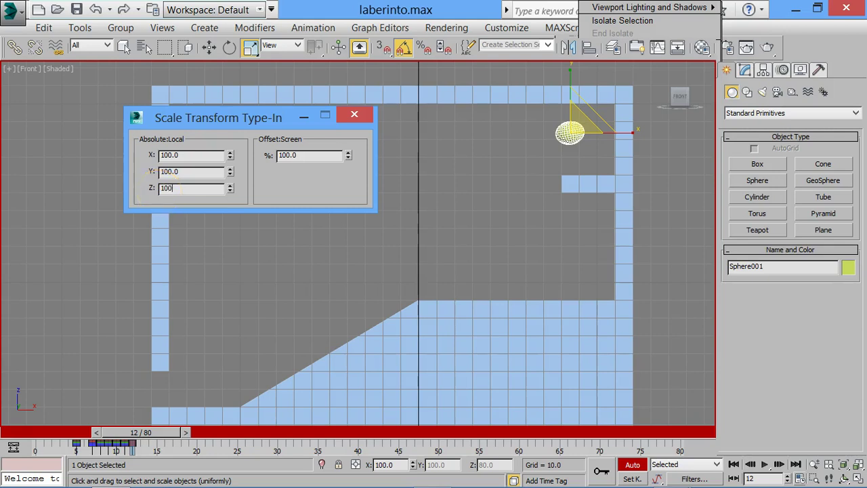
key(Return)
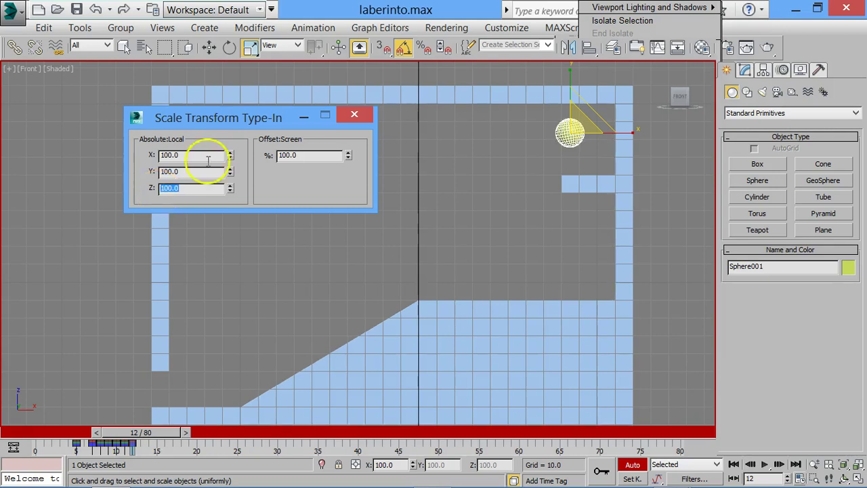
right_click(556, 162)
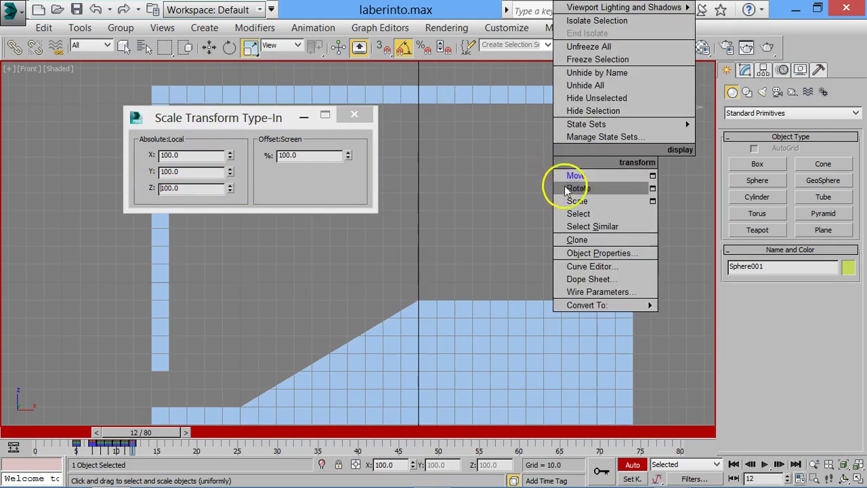
click(578, 201)
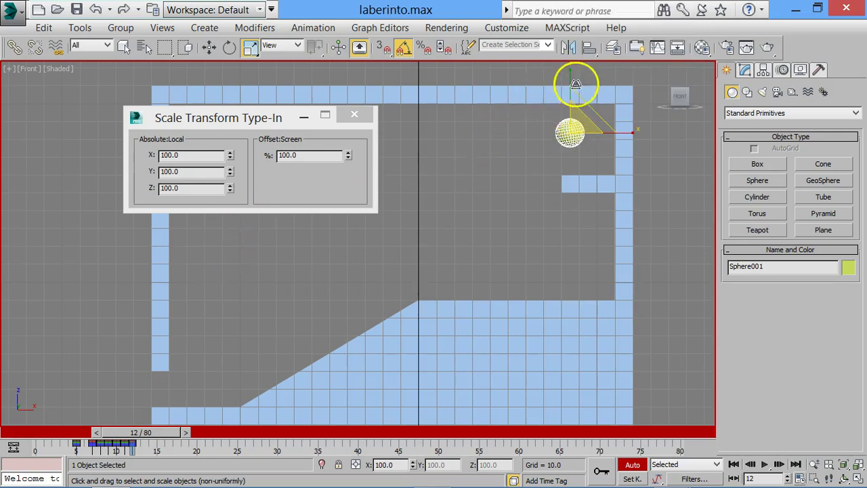
click(230, 186)
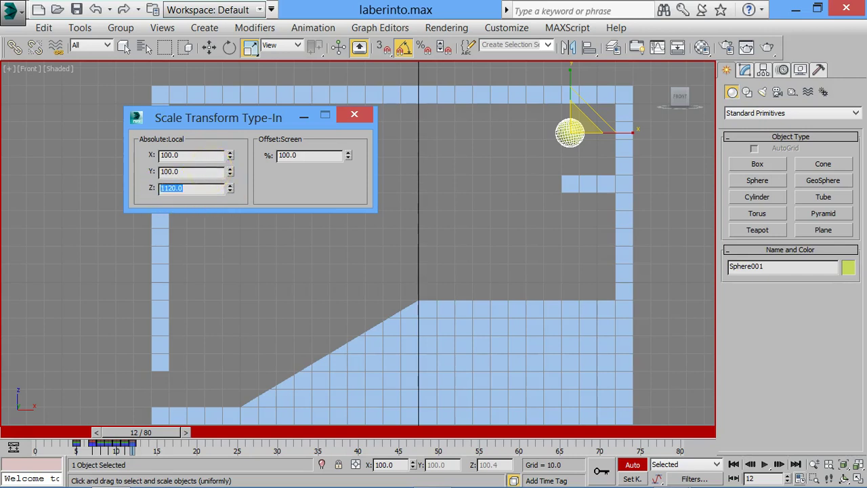
key(Return)
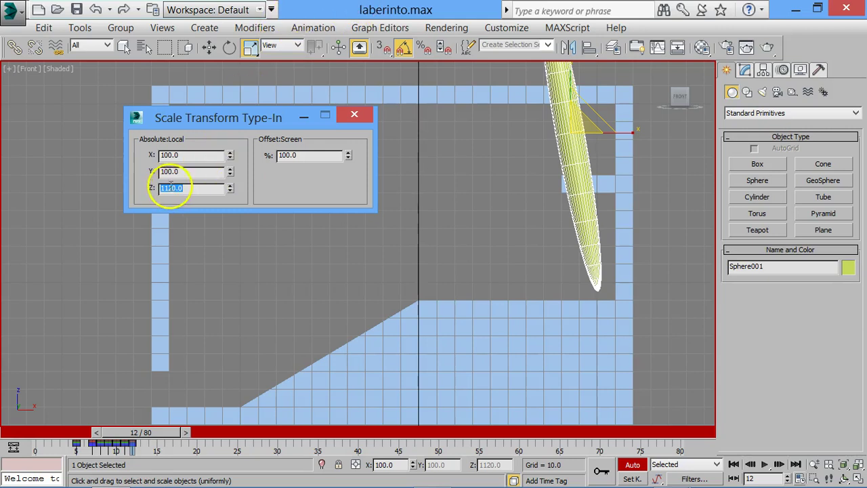
key(Delete)
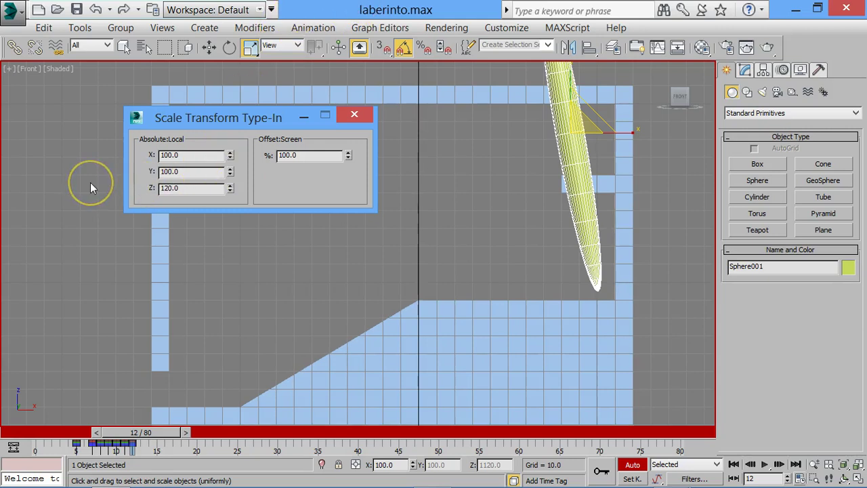
key(Return)
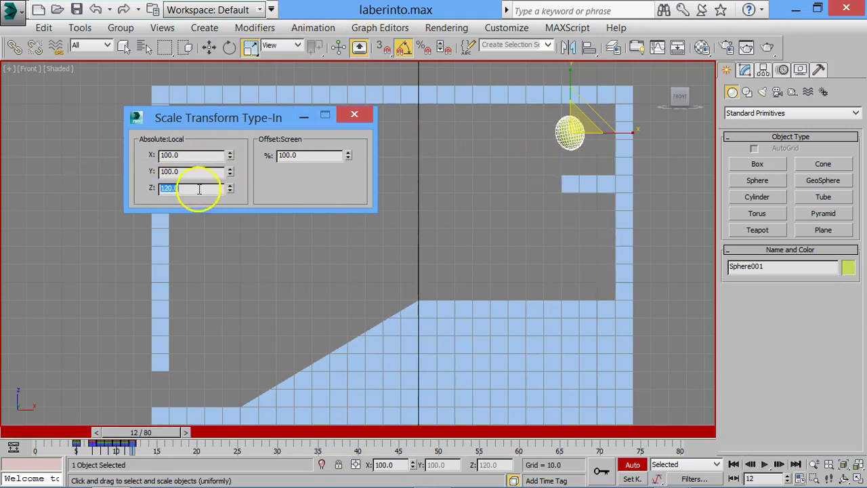
mouse_move(161, 436)
mouse_down()
mouse_move(67, 439)
mouse_move(164, 439)
mouse_move(108, 449)
mouse_move(164, 460)
mouse_up()
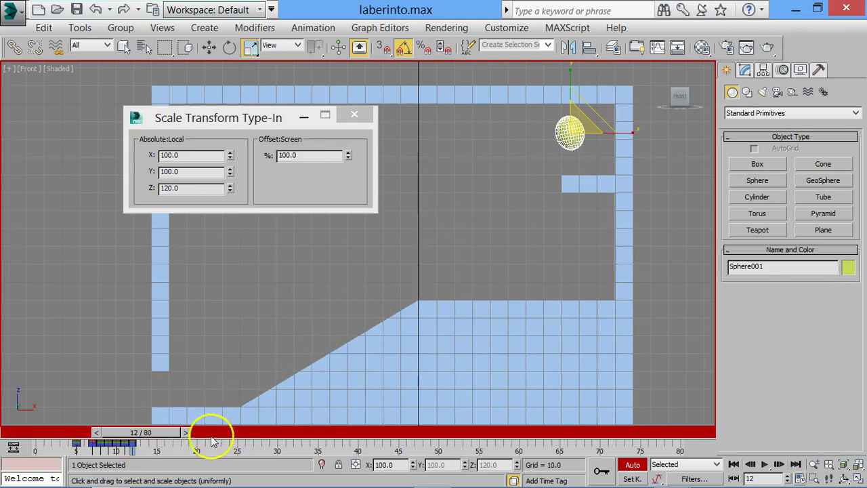
At frame 14, move the sphere slightly left and up
click(185, 432)
click(186, 431)
right_click(557, 149)
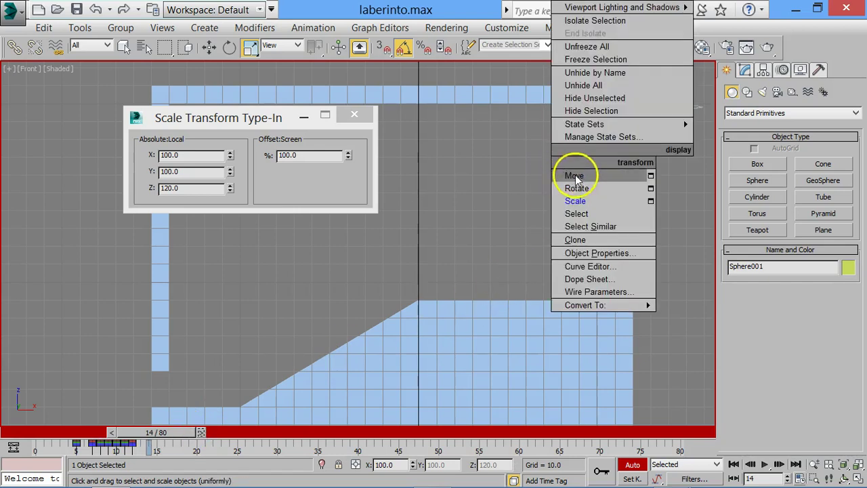
click(575, 169)
drag(582, 113, 566, 106)
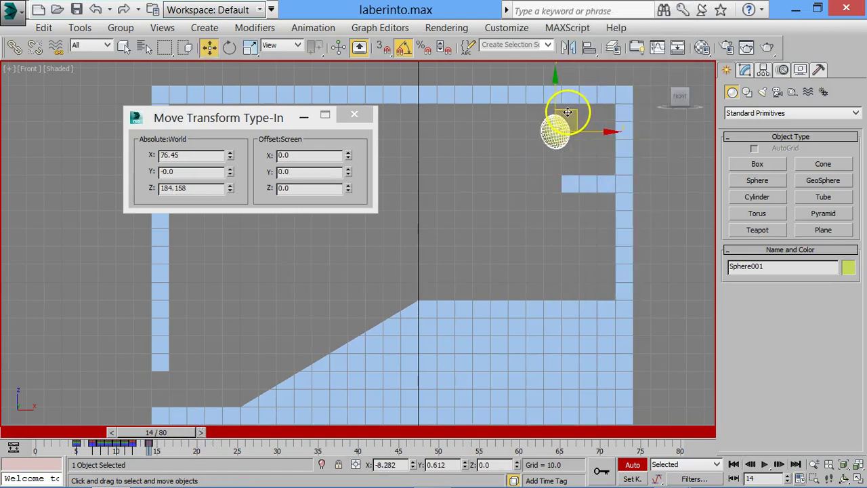
mouse_move(188, 432)
mouse_down()
mouse_move(172, 442)
mouse_move(189, 447)
mouse_move(215, 432)
mouse_up()
Tilt the sphere slightly about its Y axis at the next key frame
key(w)
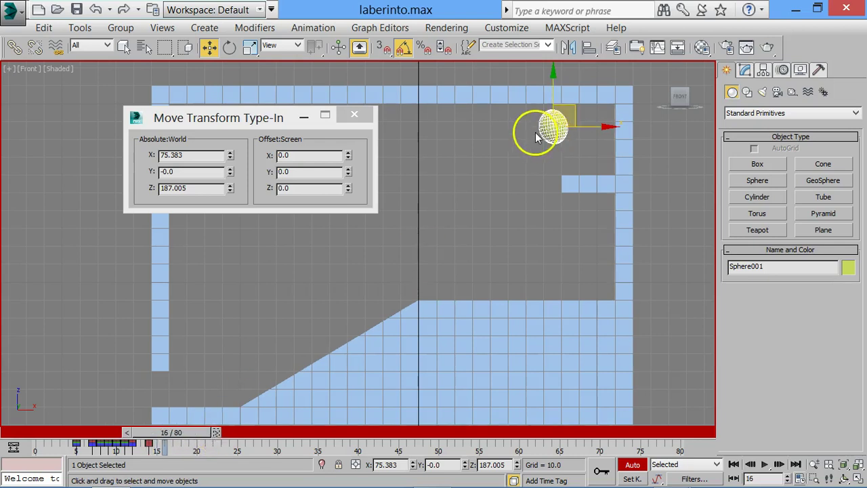
right_click(533, 159)
click(551, 187)
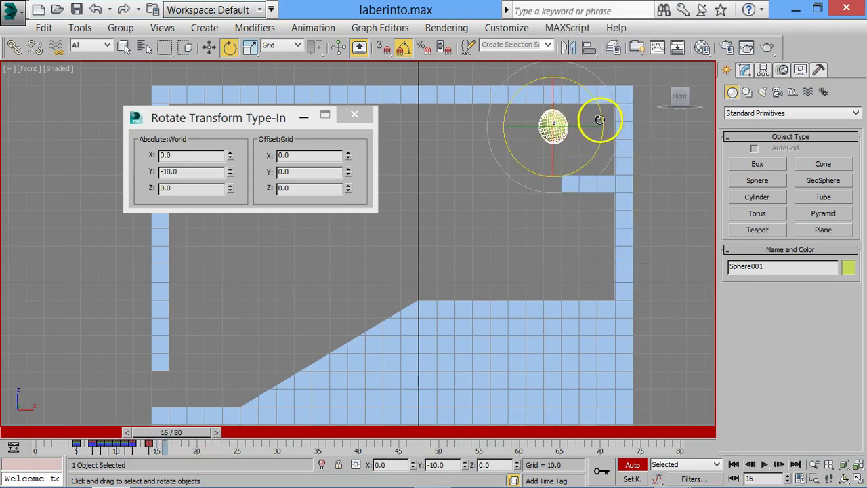
drag(601, 117, 599, 129)
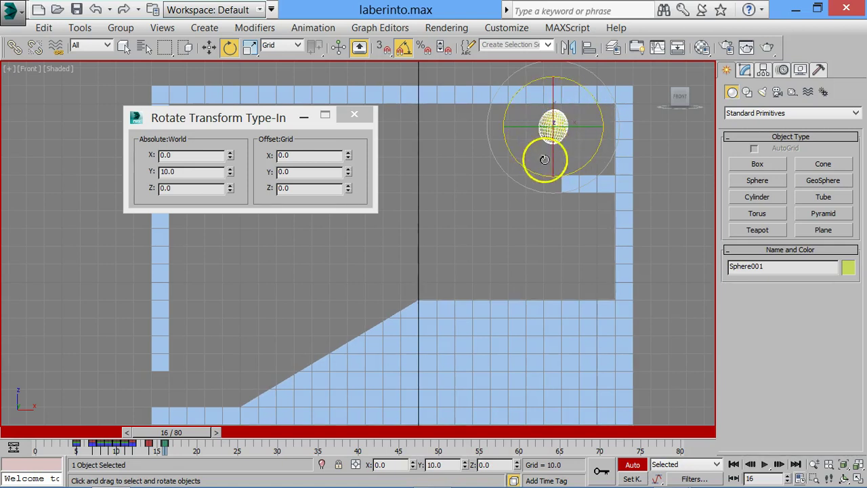
right_click(361, 323)
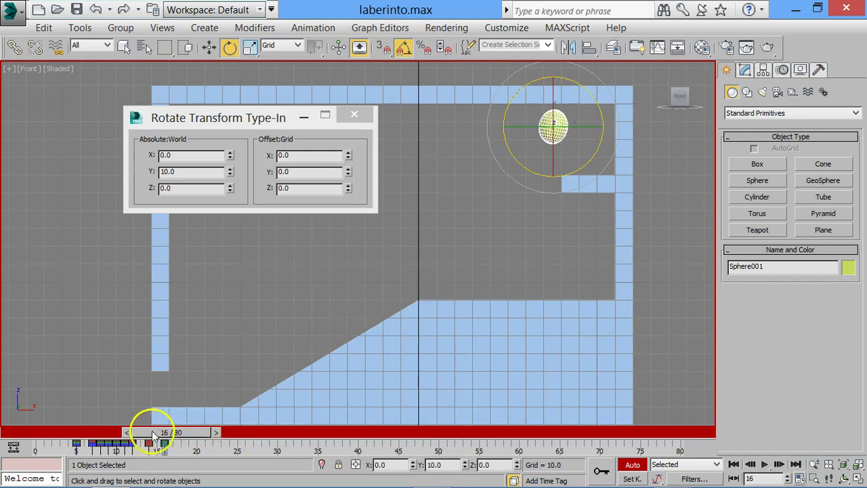
At frame 18, move the sphere down-left to X 54.653, Z 166.615
mouse_move(171, 439)
mouse_down()
mouse_move(60, 433)
mouse_move(209, 436)
mouse_move(185, 441)
mouse_up()
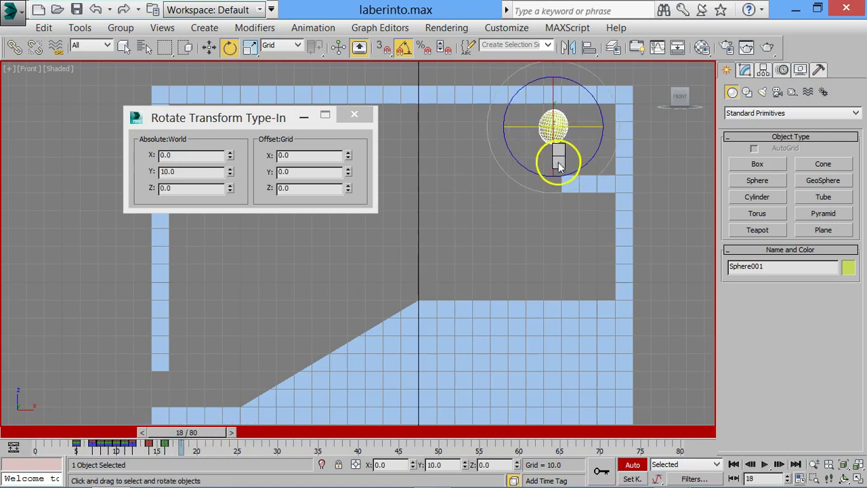
right_click(556, 157)
click(574, 174)
click(571, 120)
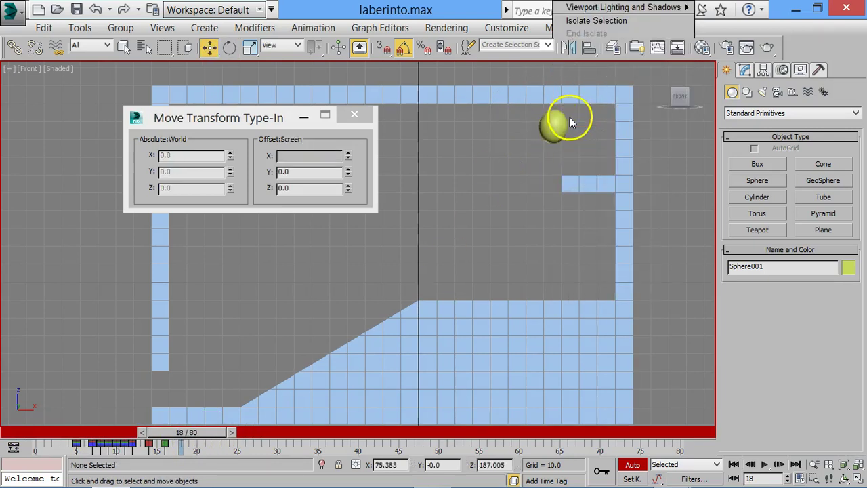
click(555, 123)
drag(572, 112, 535, 147)
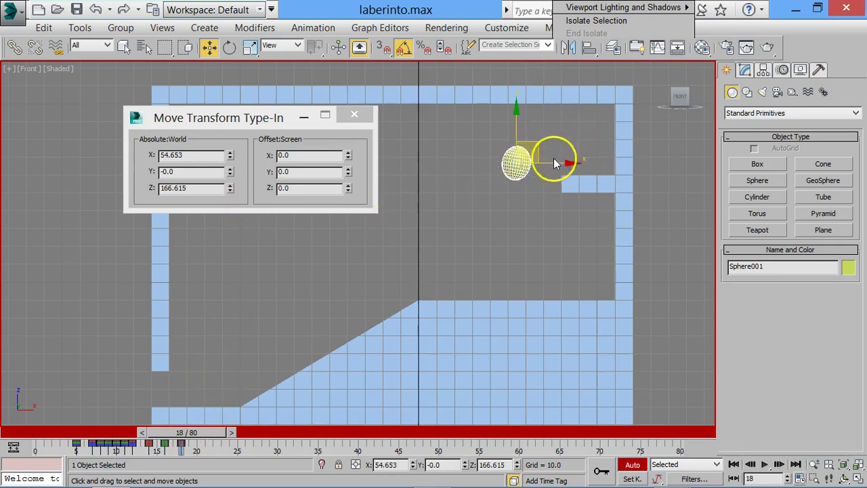
Turn on Trajectory display for the sphere in Object Properties
right_click(519, 163)
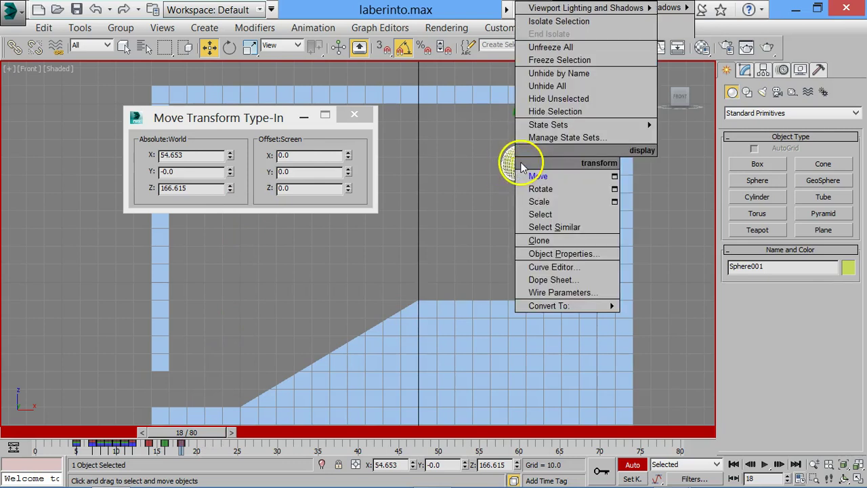
click(545, 253)
click(283, 335)
click(489, 471)
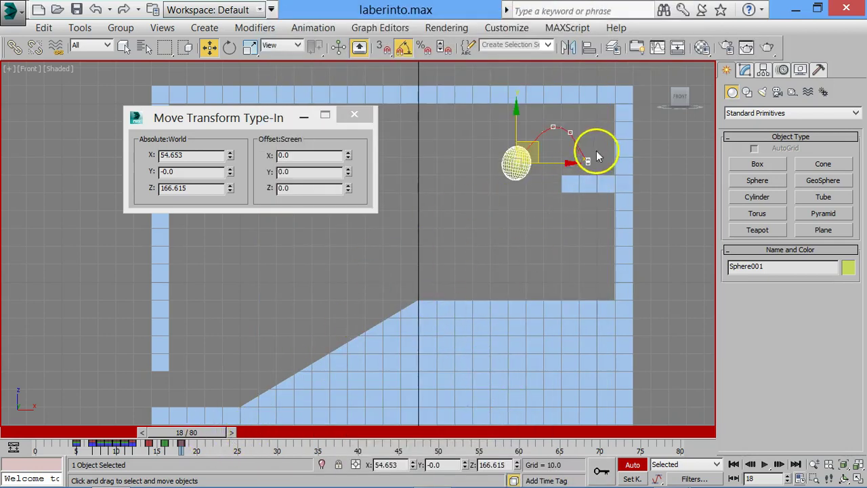
drag(546, 161, 553, 161)
Key the sphere moving down-left along the arc at frames 20 and 22
drag(203, 430, 218, 431)
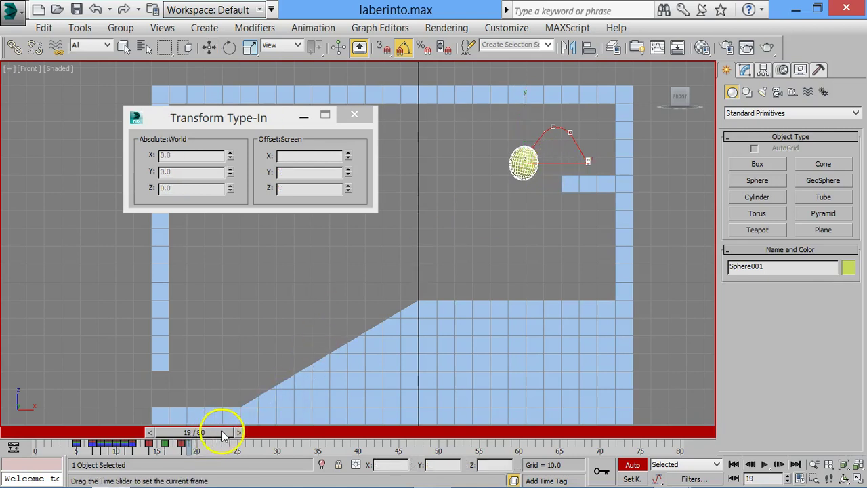
key(w)
drag(552, 141, 527, 190)
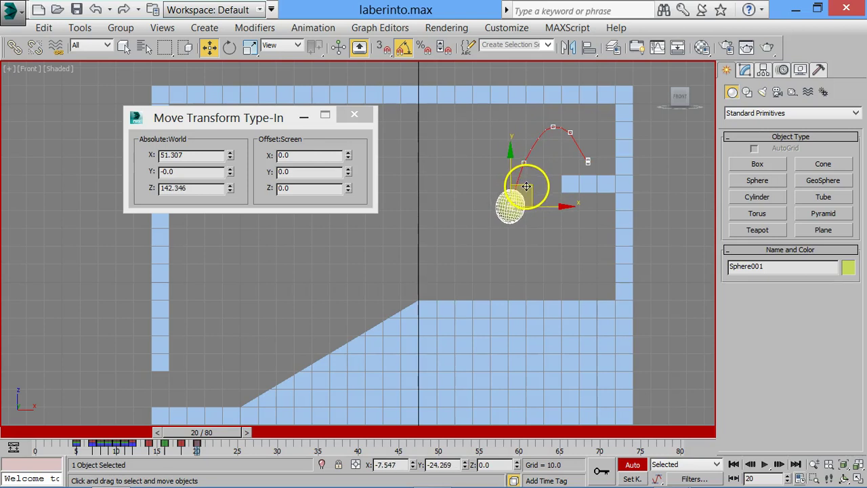
mouse_move(223, 436)
mouse_down()
mouse_move(251, 430)
mouse_move(235, 434)
mouse_up()
key(w)
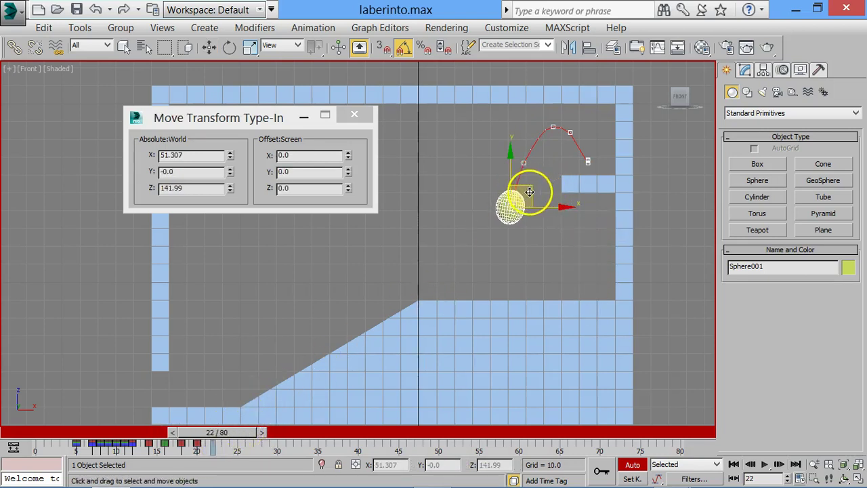
drag(527, 198, 521, 234)
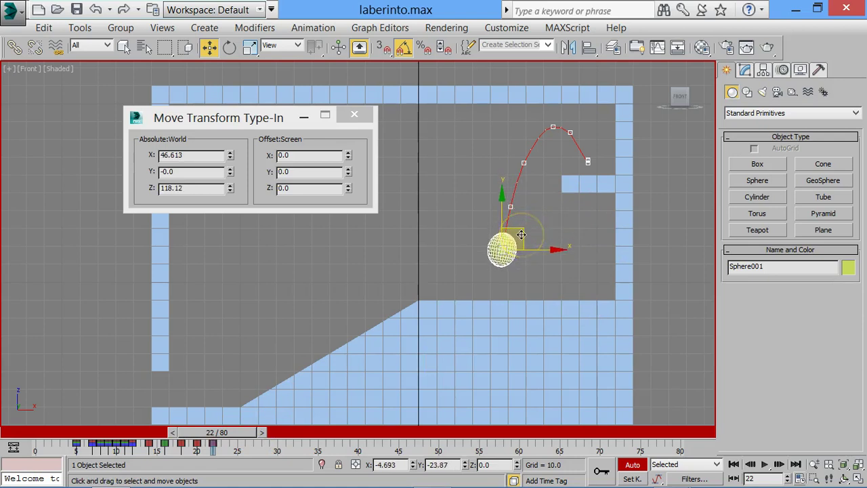
At frame 25, drop the sphere toward the floor at X 44.415, Z 98.918
drag(237, 430, 264, 431)
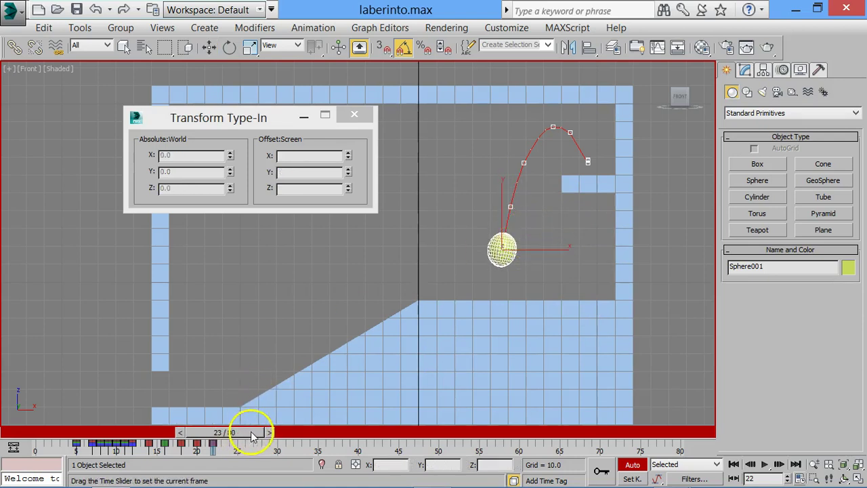
key(w)
drag(519, 230, 518, 263)
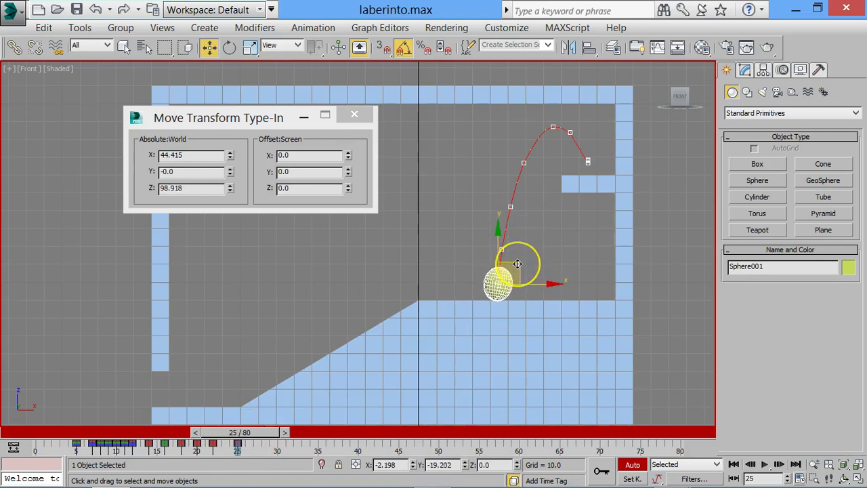
click(284, 434)
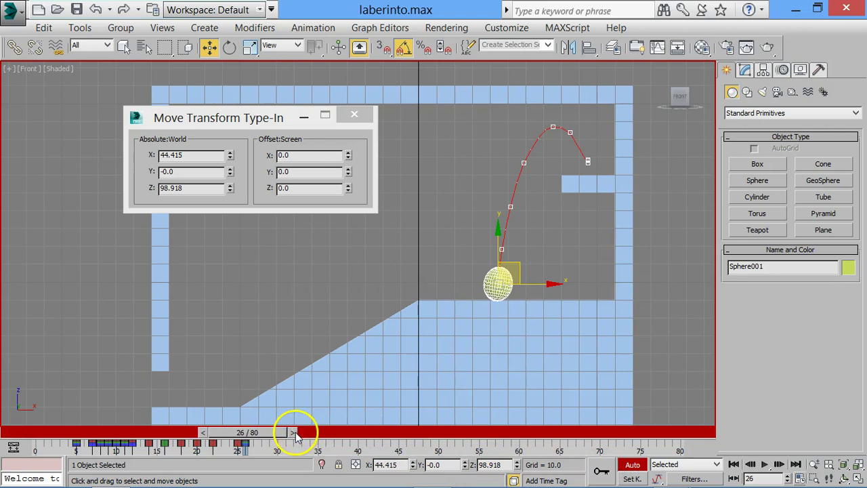
click(293, 433)
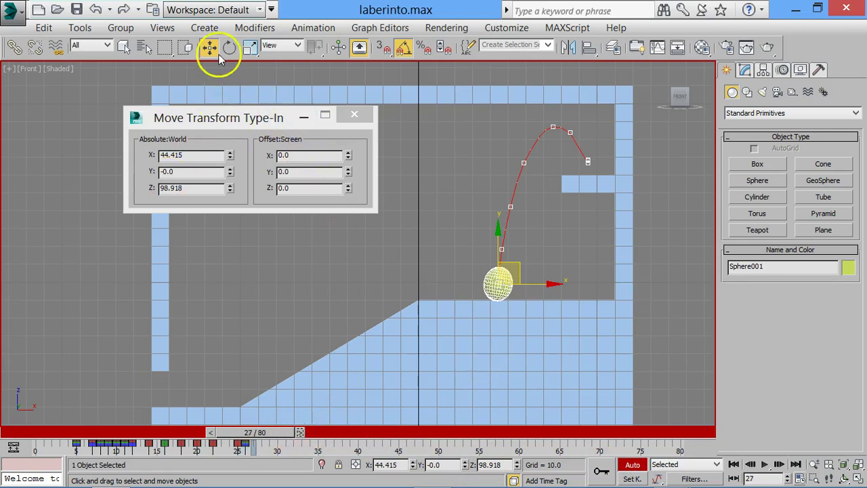
Scale the sphere to Z 60, keep Y at 109.5, and widen it along X
click(250, 47)
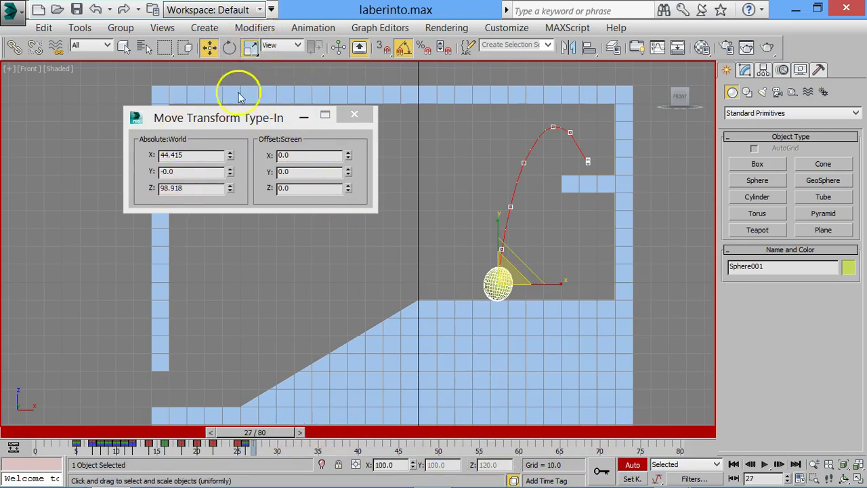
drag(183, 190, 149, 187)
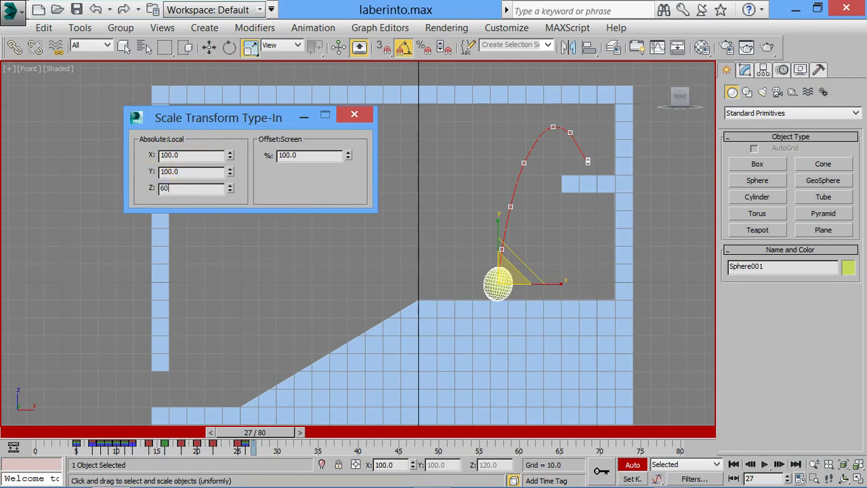
key(Return)
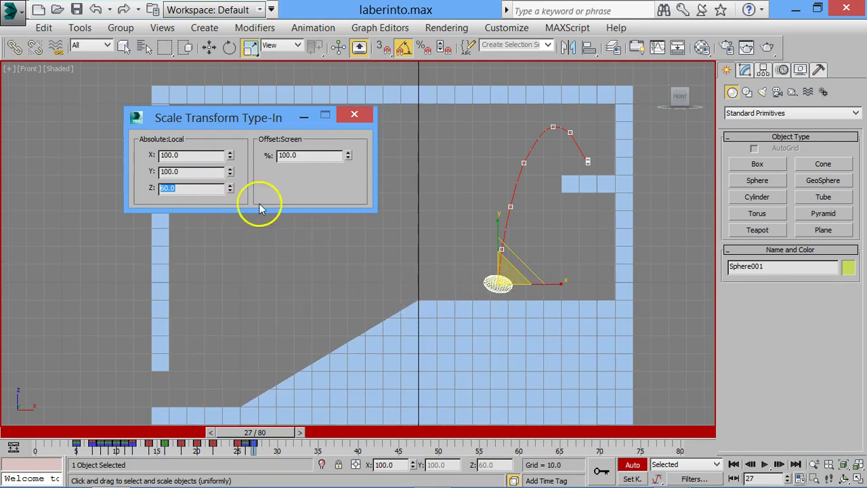
mouse_move(229, 171)
mouse_down()
mouse_move(230, 189)
mouse_move(242, 91)
mouse_up()
drag(257, 458, 361, 120)
drag(510, 278, 526, 348)
key(ctrl+z)
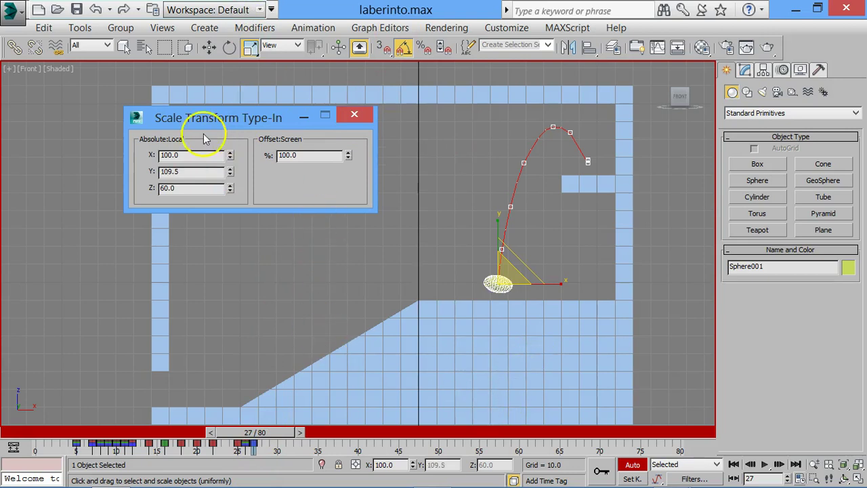
drag(230, 158, 160, 220)
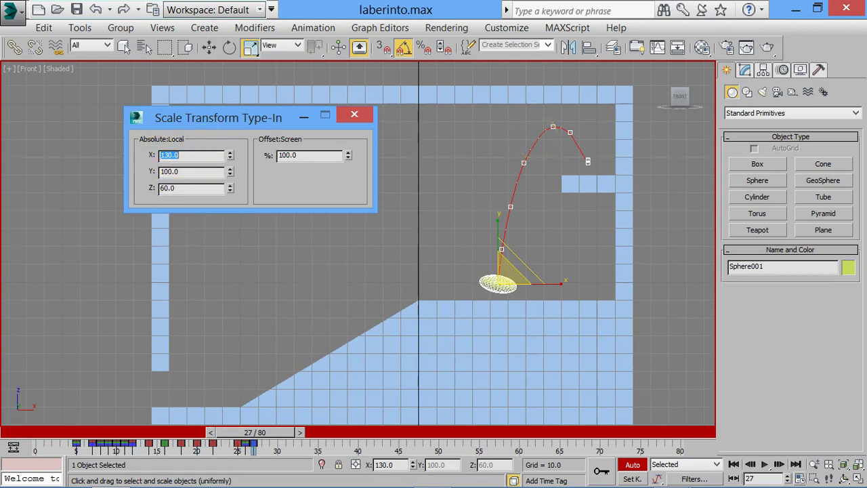
Lower the squashed sphere onto the floor and scrub frames 25–29 to check the squash
right_click(507, 282)
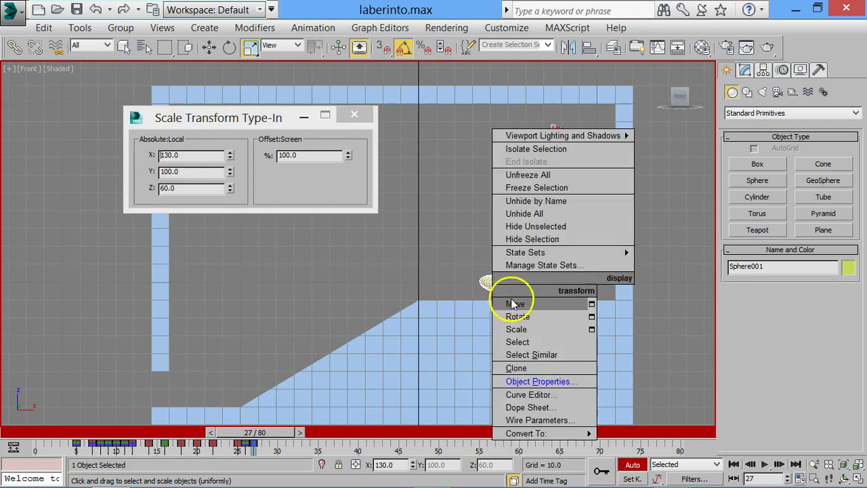
click(513, 302)
drag(496, 256, 496, 265)
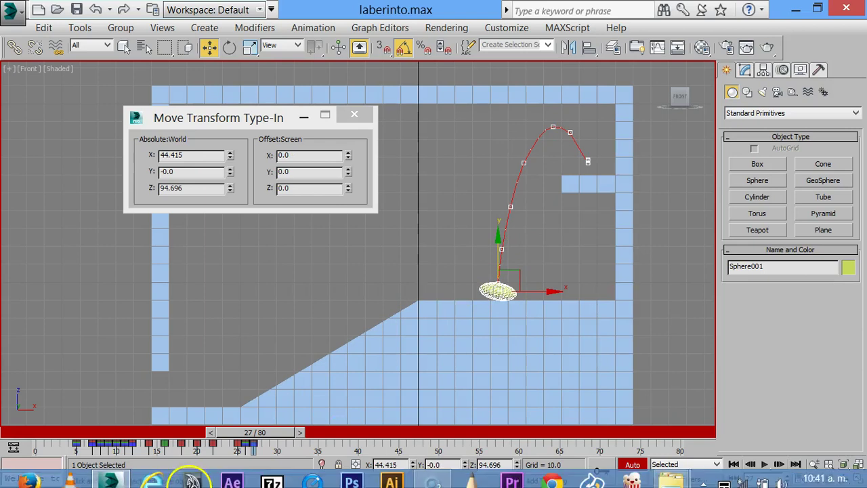
mouse_move(267, 435)
mouse_down()
mouse_move(259, 437)
mouse_move(268, 436)
mouse_up()
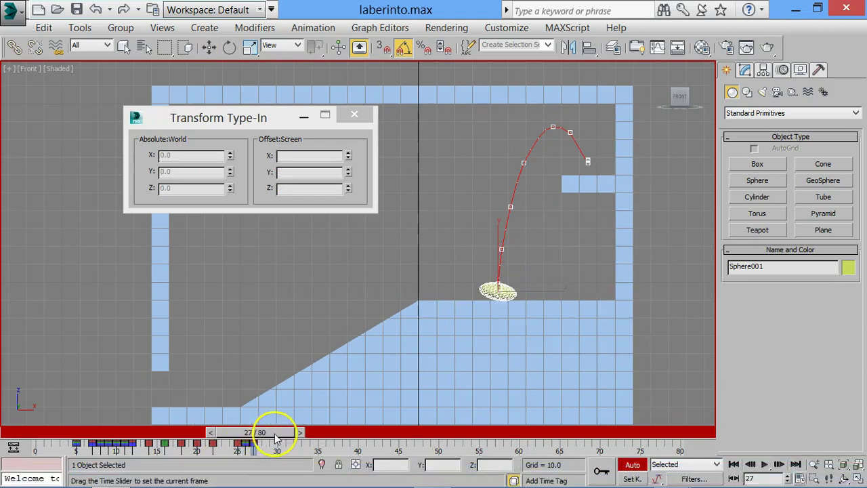
right_click(509, 279)
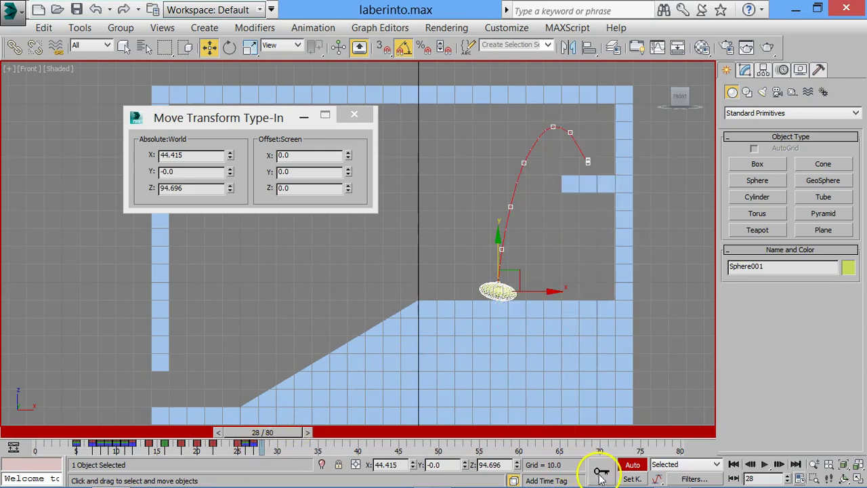
mouse_move(294, 437)
mouse_down()
mouse_move(228, 433)
mouse_move(305, 441)
mouse_up()
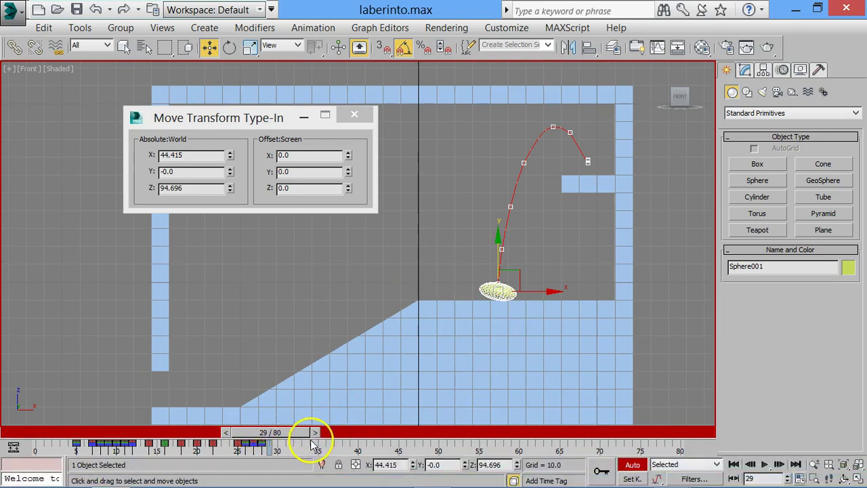
drag(298, 437, 294, 431)
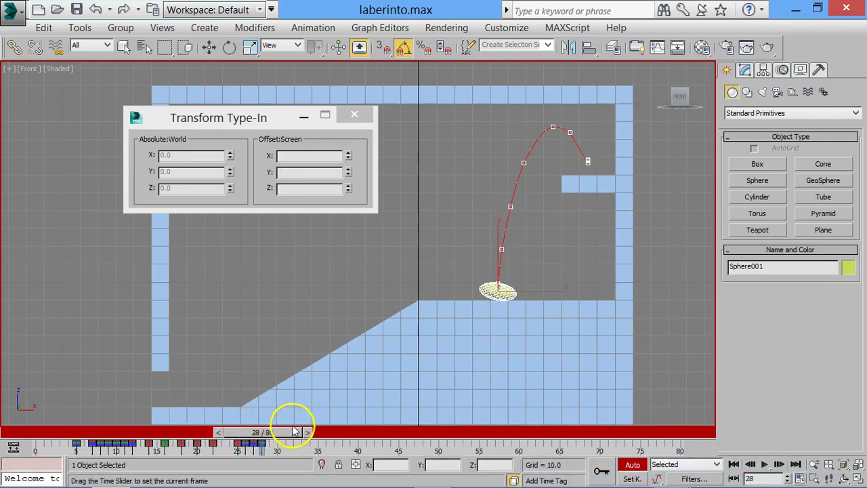
At frame 29, reset the sphere's X scale to 100
key(w)
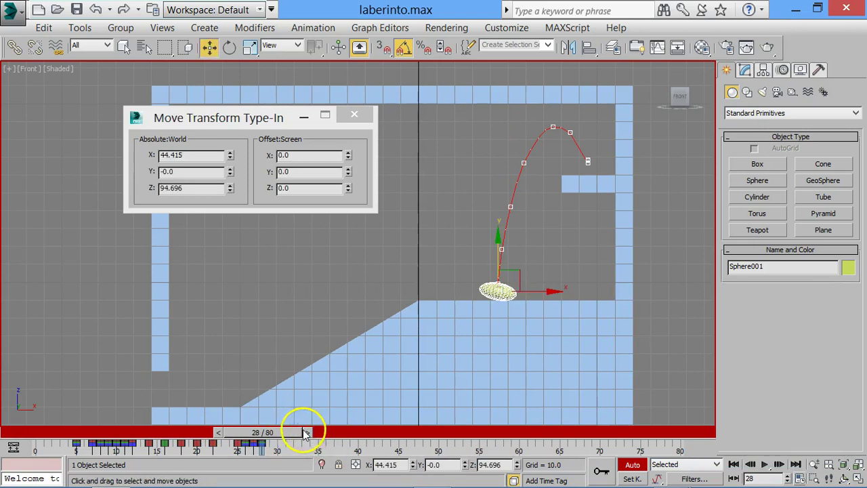
click(305, 432)
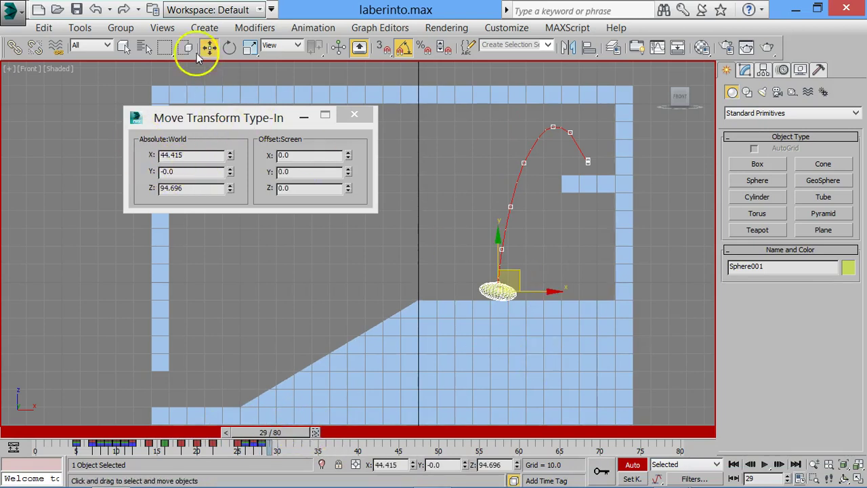
click(249, 48)
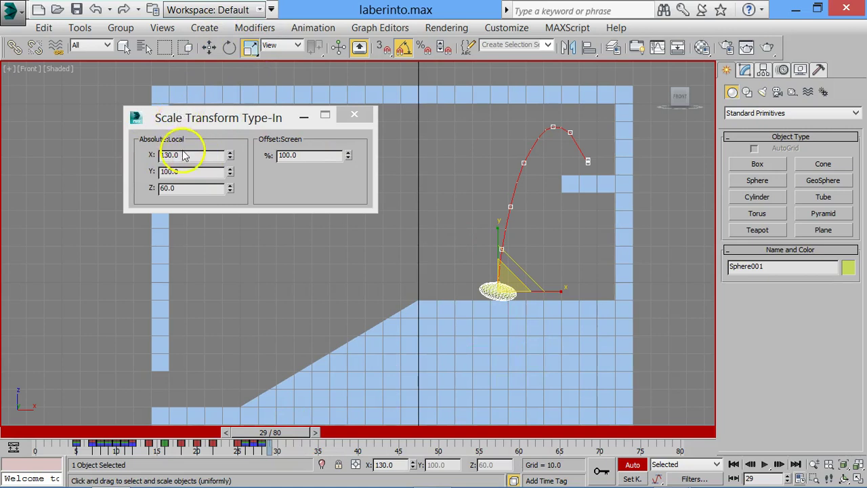
drag(185, 155, 139, 155)
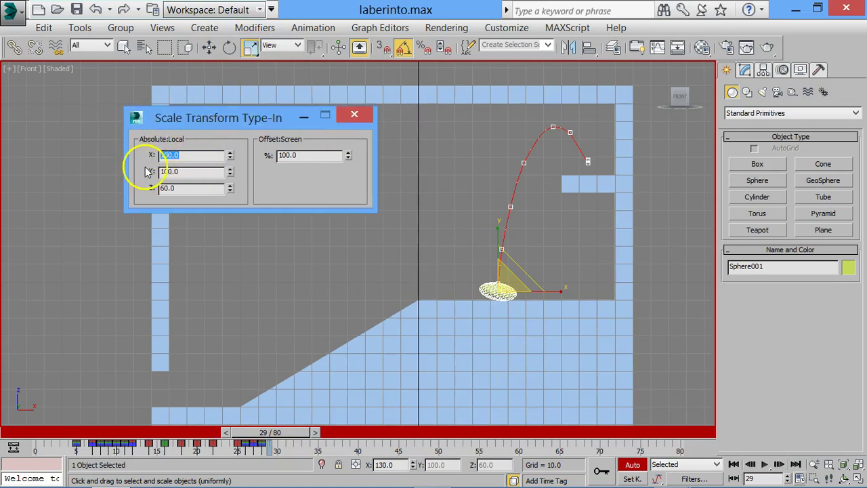
text(100)
key(Tab)
key(Tab)
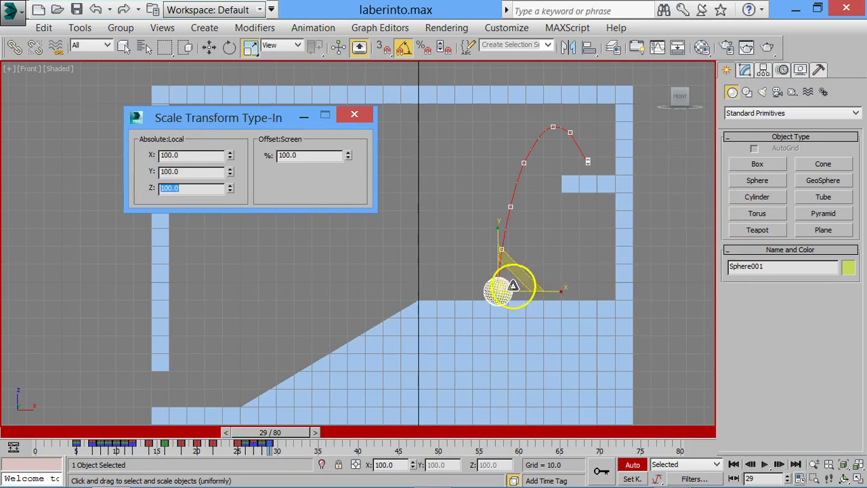
Lift the sphere slightly, tilt it 5 degrees, and review the neighbouring frames
right_click(515, 273)
click(528, 289)
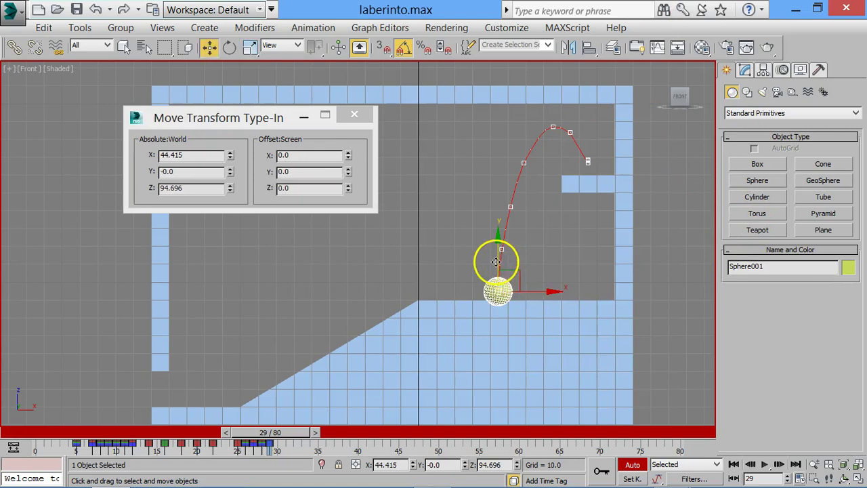
drag(496, 252, 498, 252)
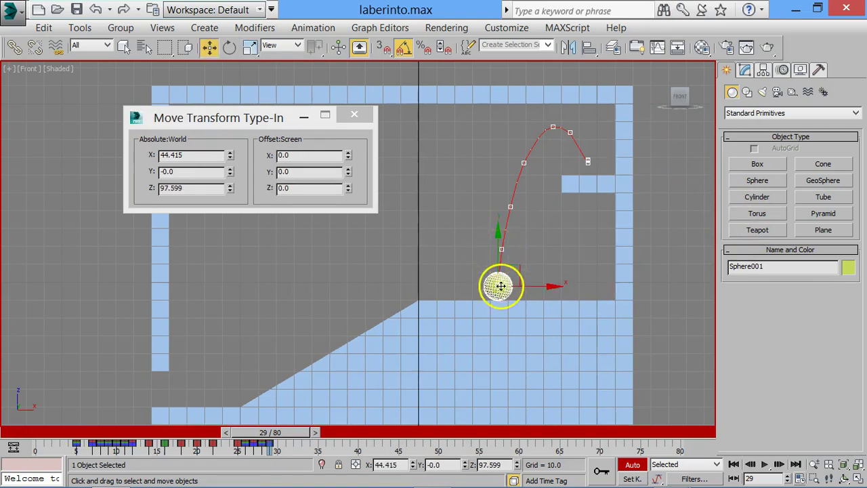
right_click(499, 283)
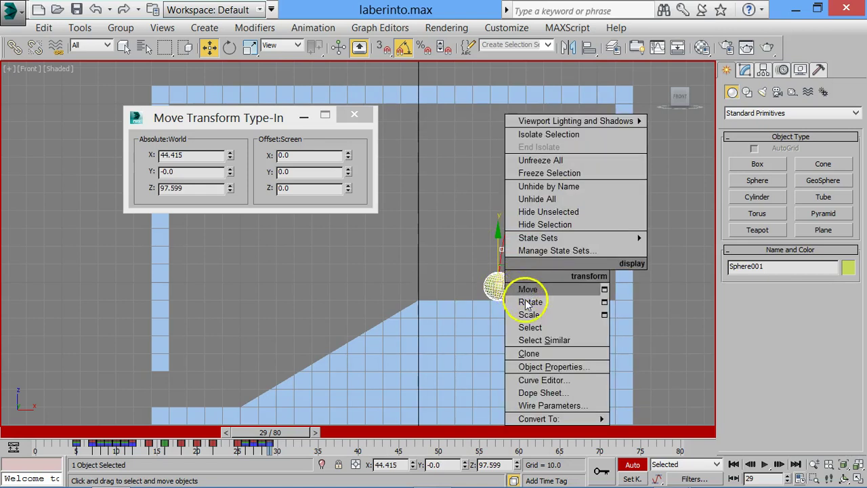
click(522, 300)
drag(530, 254, 527, 251)
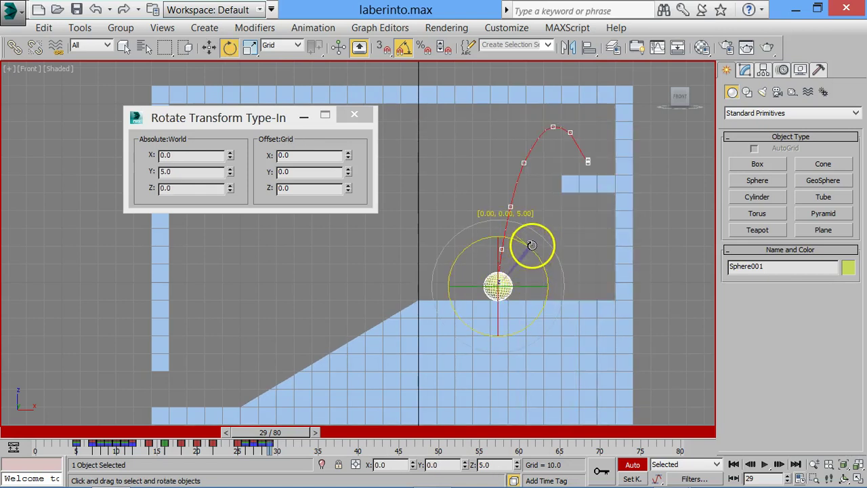
drag(281, 439, 293, 434)
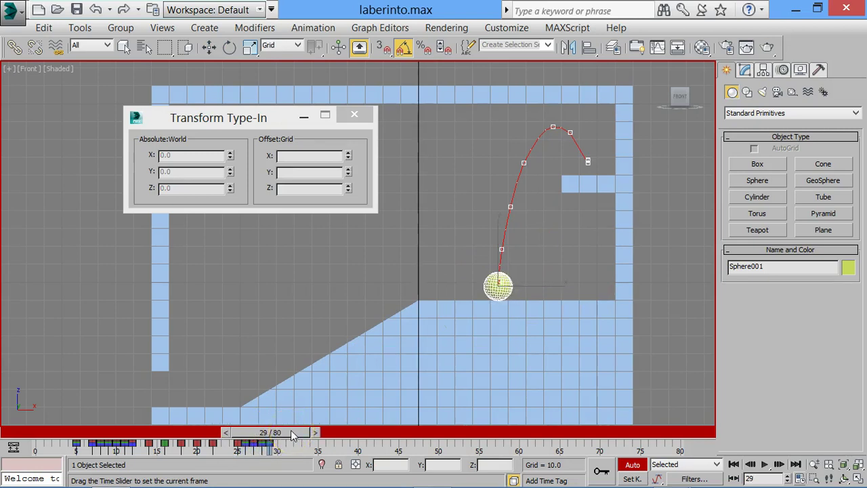
drag(298, 435, 291, 439)
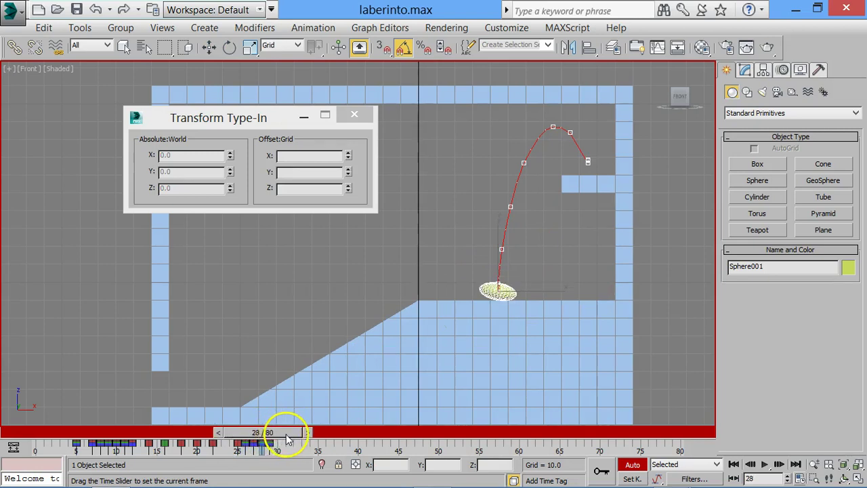
At frame 30, stretch the sphere's Z scale to 120
drag(293, 437, 291, 430)
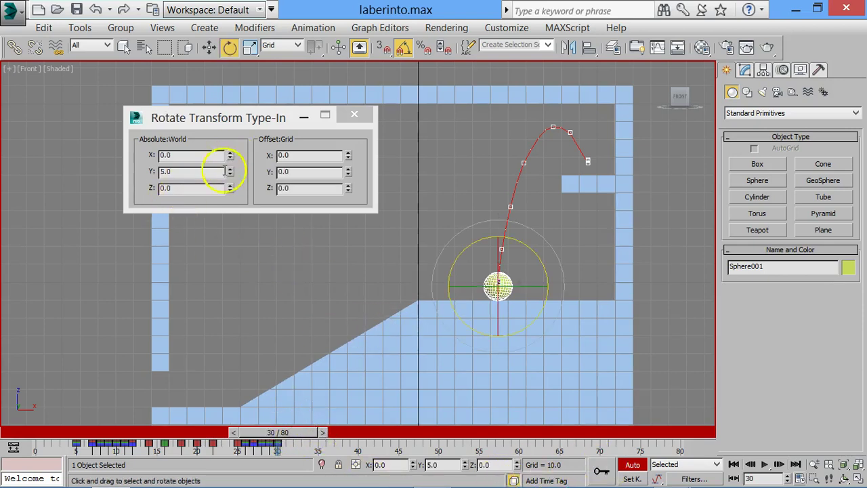
click(249, 46)
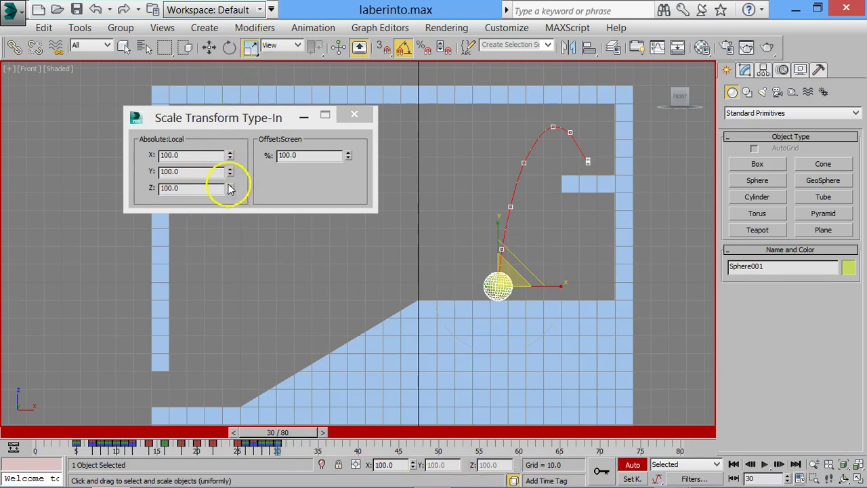
drag(229, 187, 232, 120)
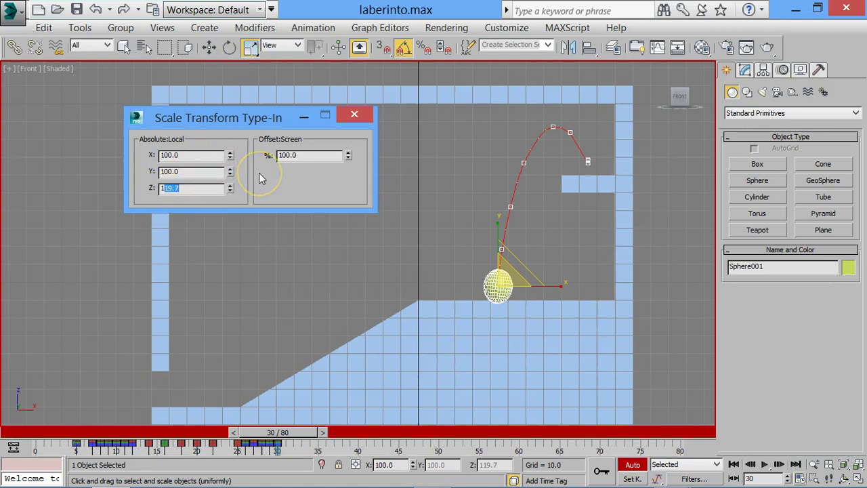
key(Return)
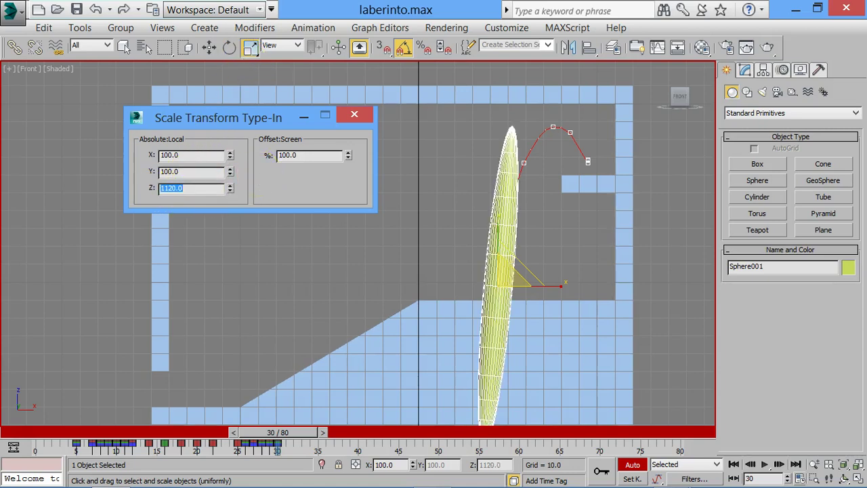
text(0)
key(Return)
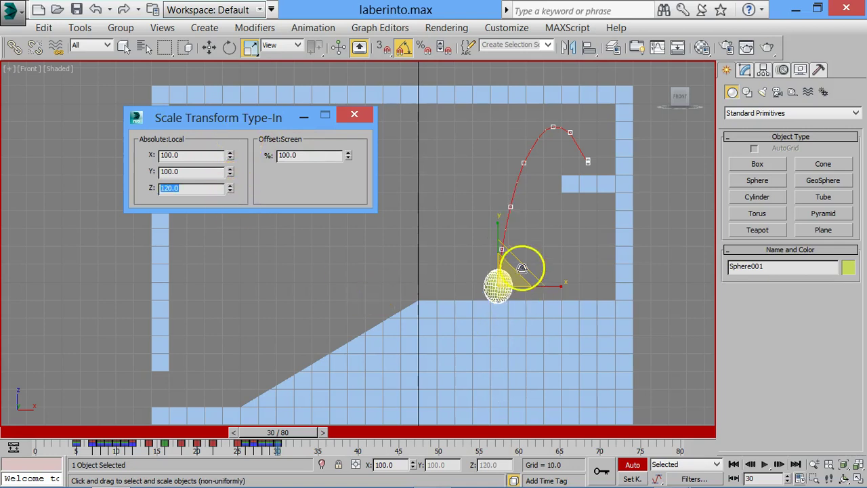
Raise the stretched sphere slightly and advance to frame 31
right_click(479, 259)
click(491, 272)
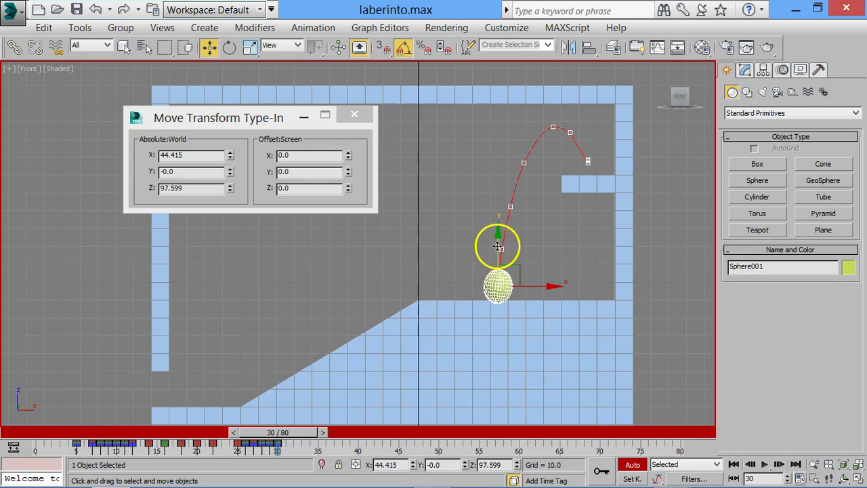
drag(498, 244, 499, 242)
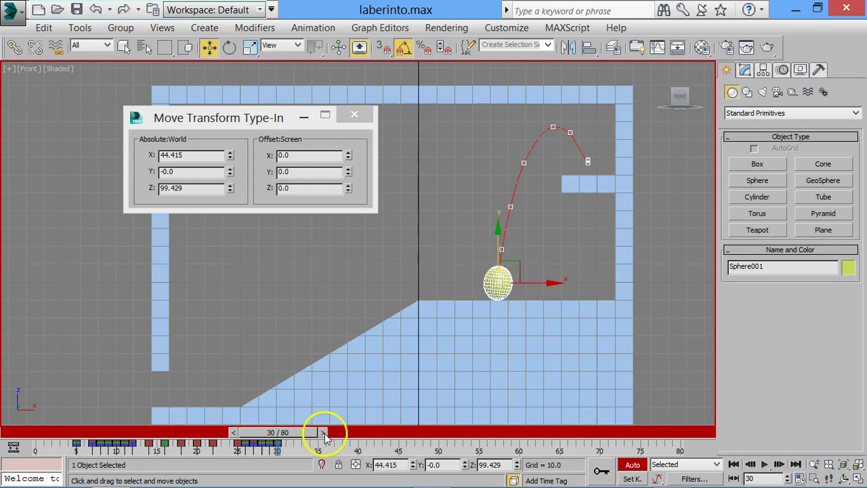
click(323, 432)
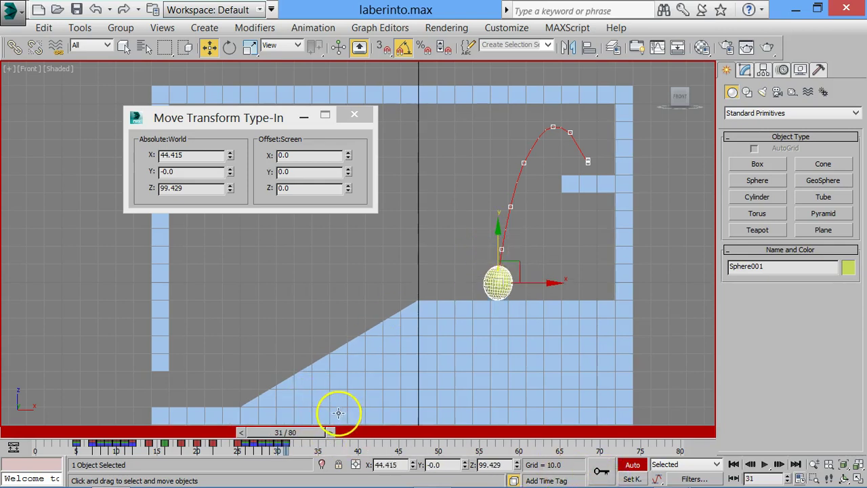
At frame 32, return the sphere's Z scale to 100 and lower it slightly
click(331, 432)
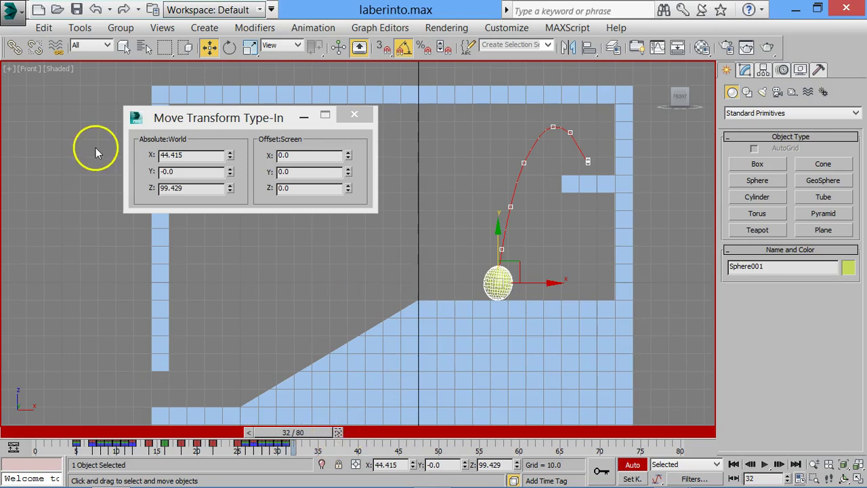
click(250, 46)
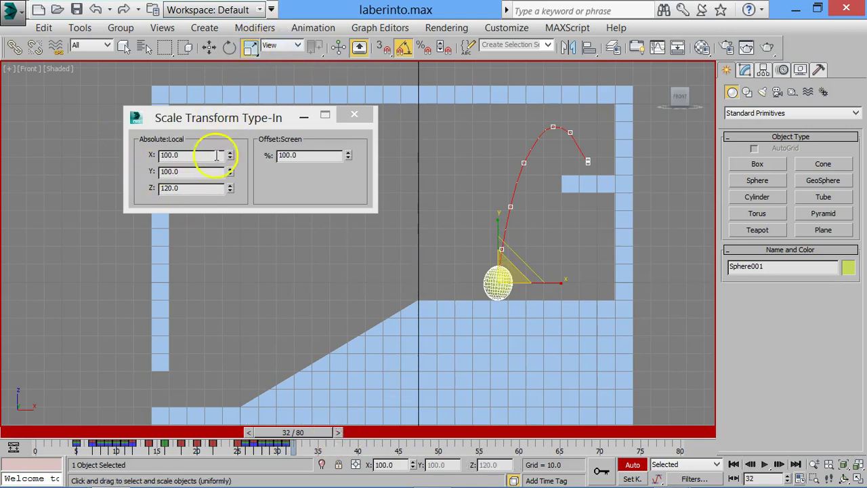
text(100)
key(Return)
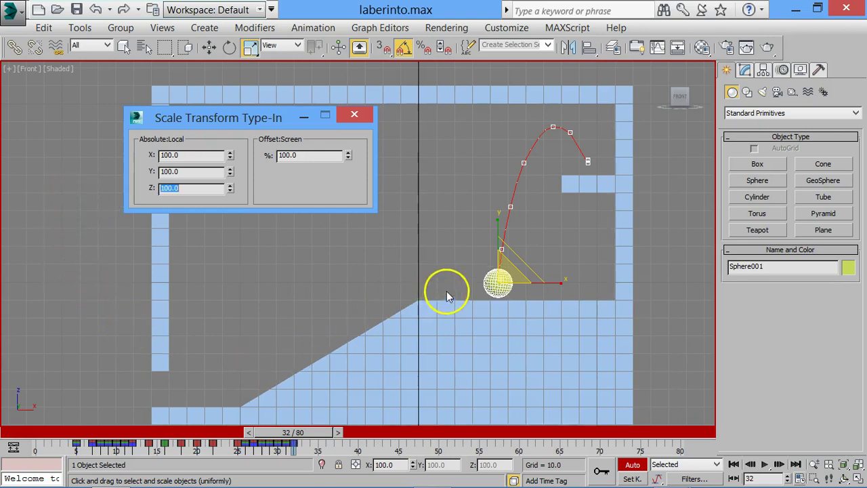
key(w)
drag(495, 241, 496, 245)
Tilt the sphere 5 degrees, raise it slightly, and drag the time slider back to frame 0
right_click(501, 277)
click(533, 310)
drag(537, 261, 539, 260)
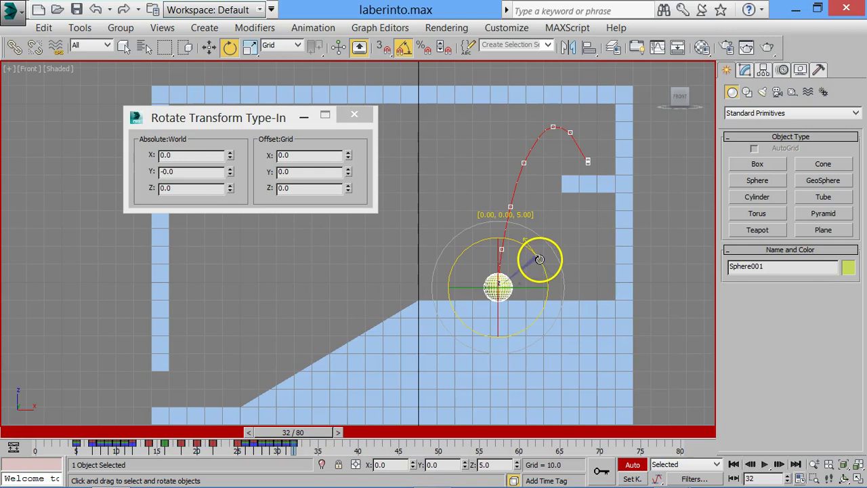
key(w)
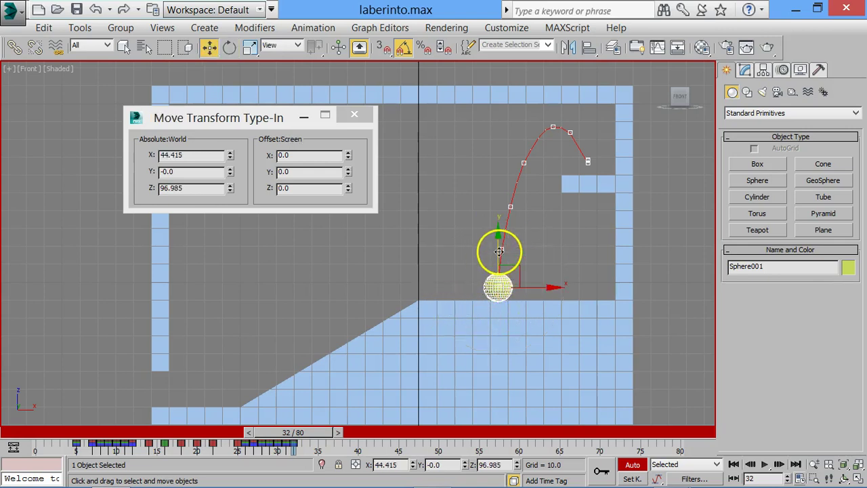
drag(498, 251, 498, 248)
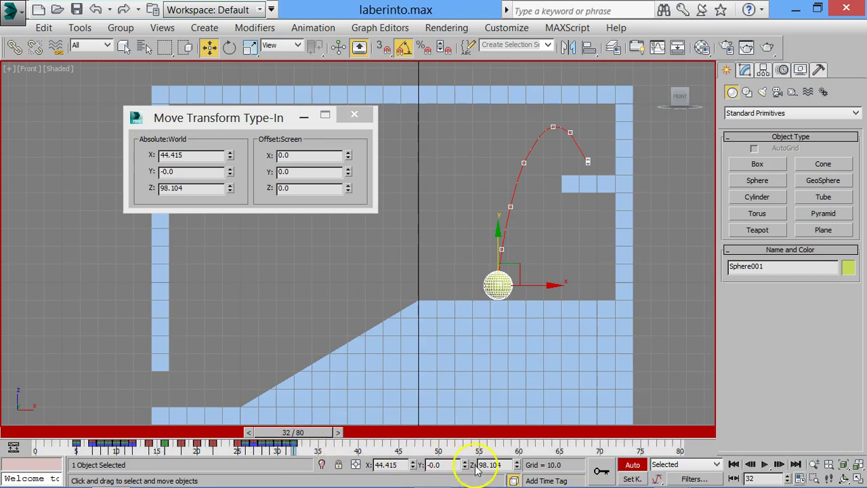
drag(338, 432, 71, 432)
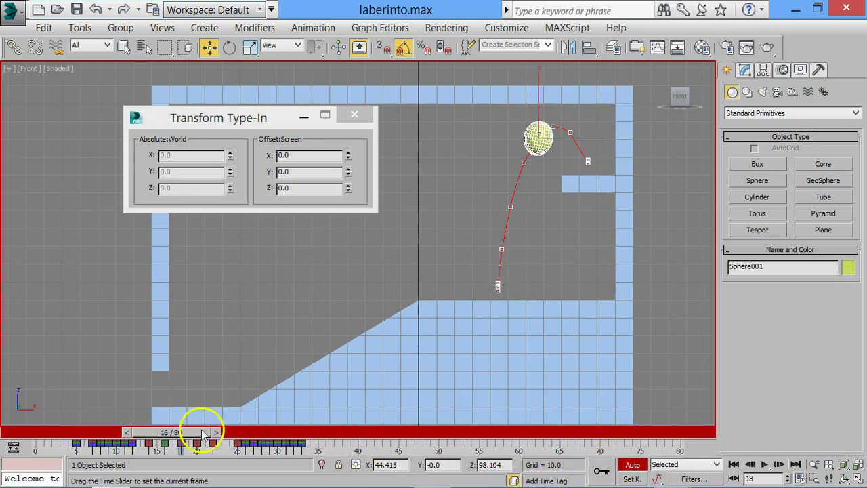
Play the bounce animation, stop it, and return to frame 4
click(765, 466)
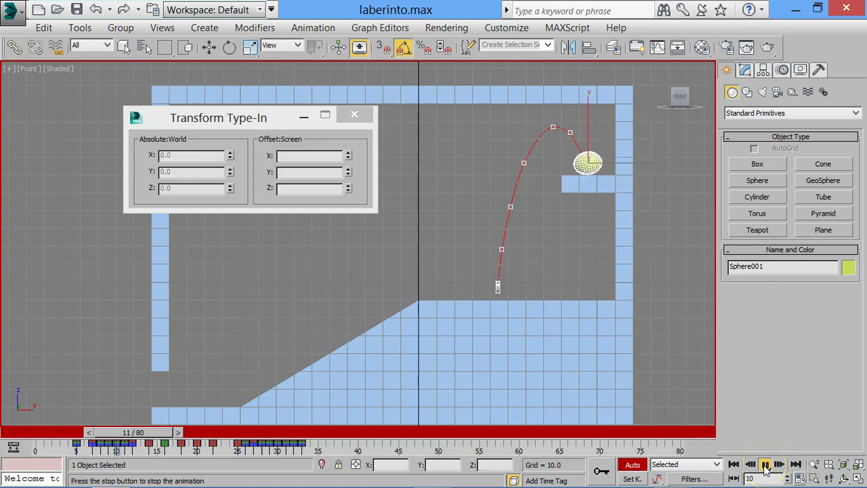
mouse_move(508, 433)
mouse_down()
mouse_move(115, 432)
mouse_move(164, 412)
mouse_move(232, 412)
mouse_move(131, 415)
mouse_move(232, 412)
mouse_move(48, 408)
mouse_move(217, 394)
mouse_move(42, 398)
mouse_up()
click(208, 47)
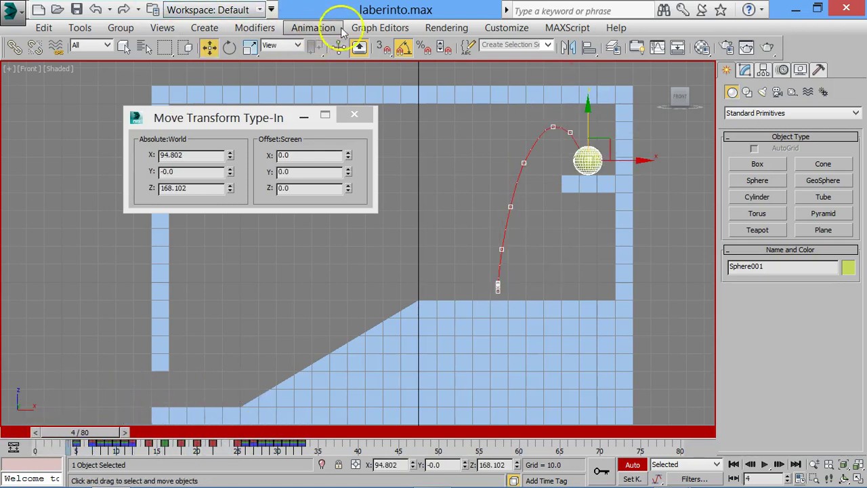
click(376, 28)
click(398, 47)
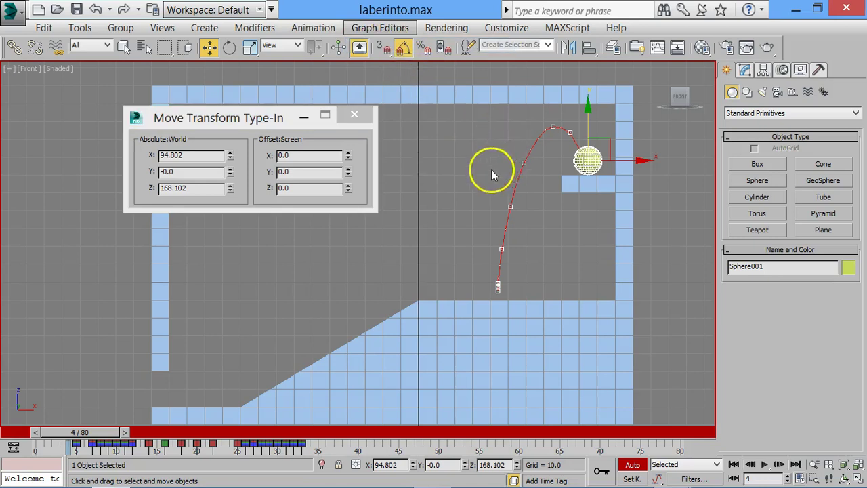
Show Sphere001's Z Position curve and break the tangents of the key at the bottom of the drop
click(42, 167)
click(55, 177)
click(65, 188)
click(139, 215)
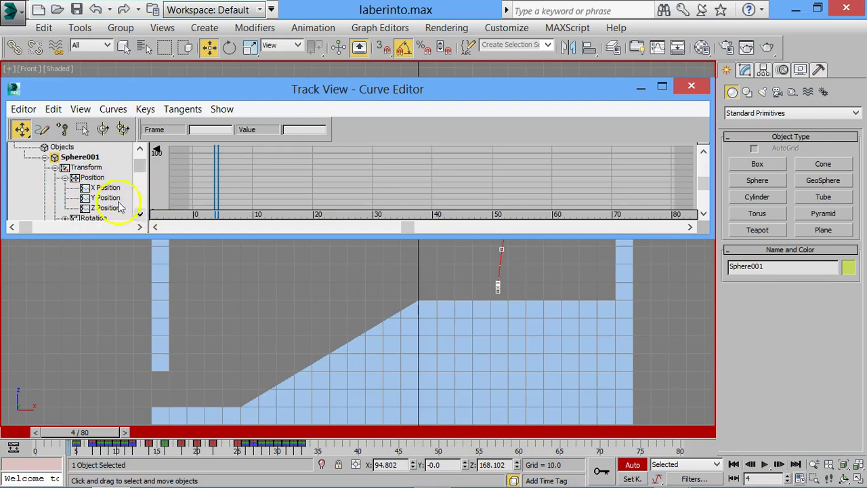
click(105, 207)
drag(287, 237, 294, 375)
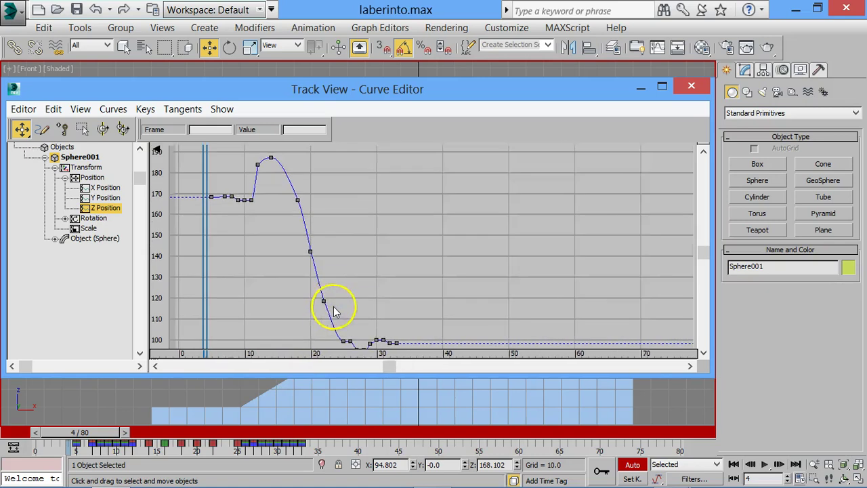
middle_drag(298, 303, 433, 180)
scroll(431, 215, up, 2)
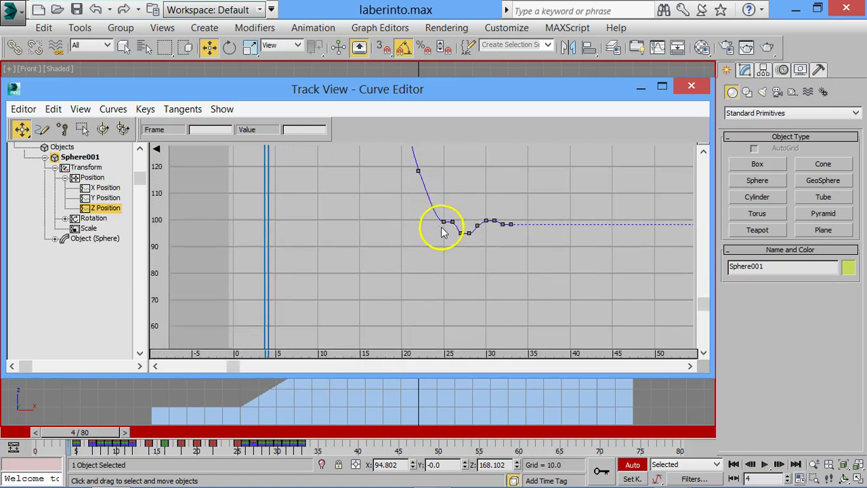
drag(447, 238, 447, 239)
click(183, 108)
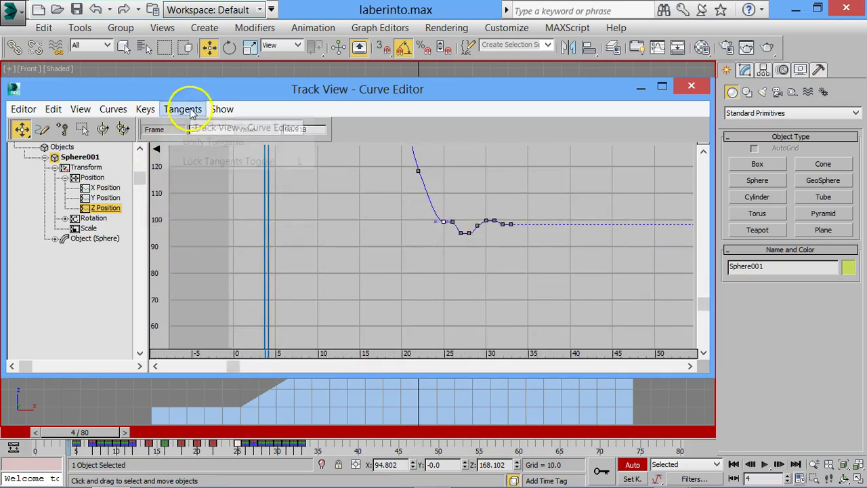
click(196, 126)
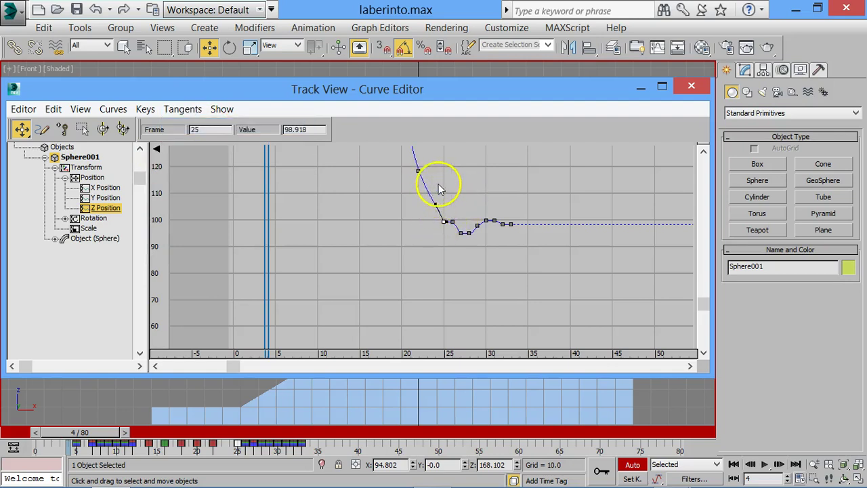
scroll(438, 188, down, 3)
mouse_move(436, 199)
middle_down()
mouse_move(429, 339)
mouse_move(435, 275)
middle_up()
Move a falling key to frame 22, value 118, and select the landing keys around frames 24–32
drag(417, 249, 440, 260)
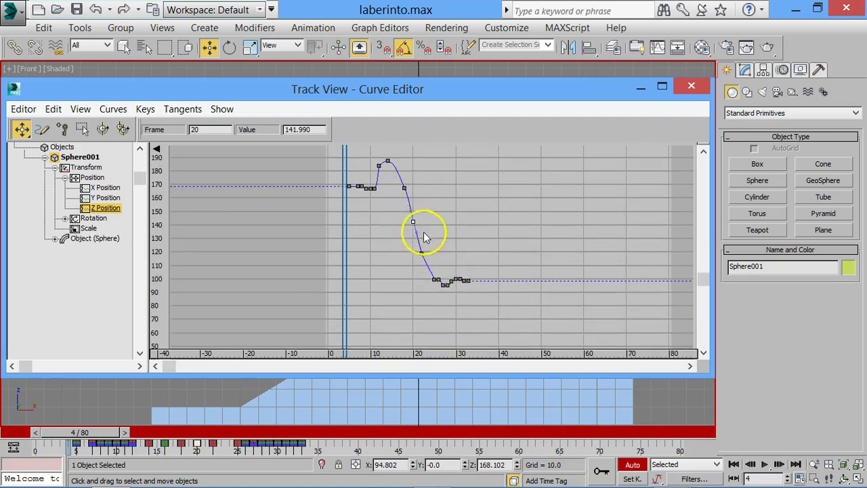
click(425, 273)
scroll(425, 274, up, 1)
scroll(424, 277, up, 2)
scroll(423, 283, up, 2)
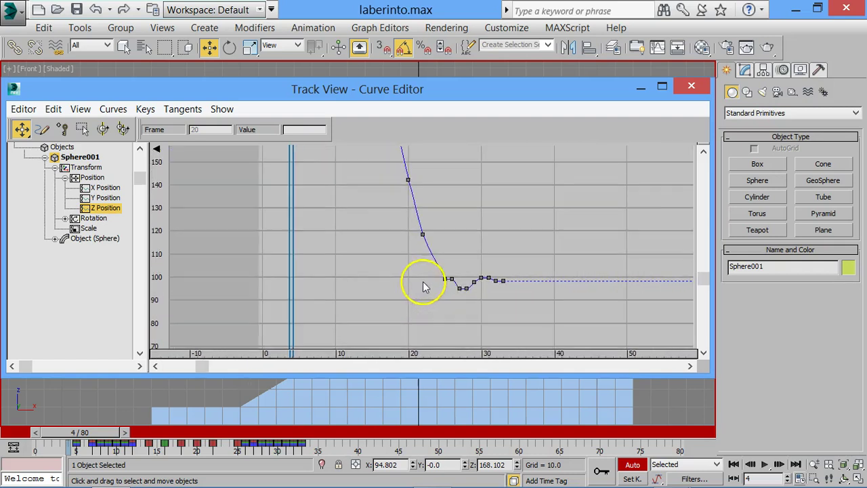
drag(529, 319, 439, 272)
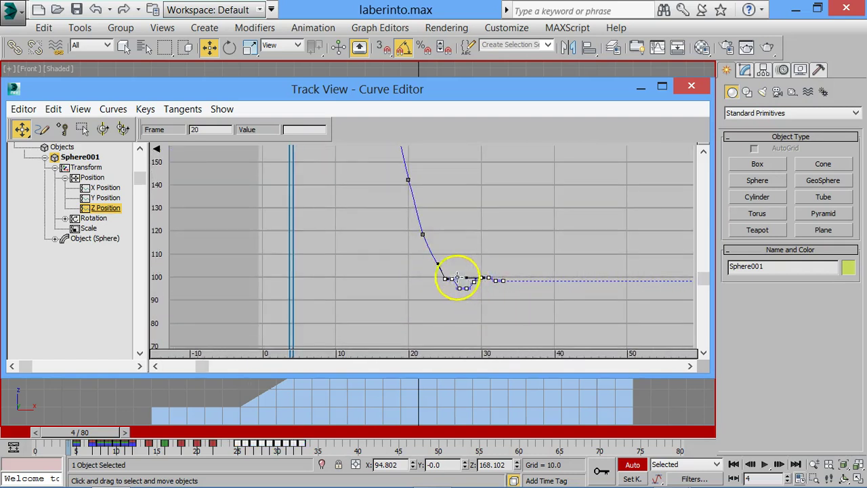
click(417, 309)
key(ctrl+z)
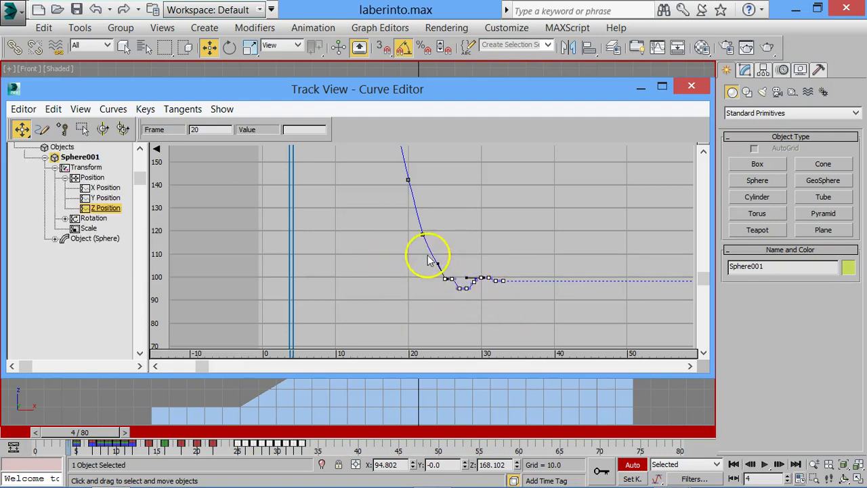
Retime the falling keys to frames 23, 21 and 20
click(422, 234)
drag(422, 234, 430, 234)
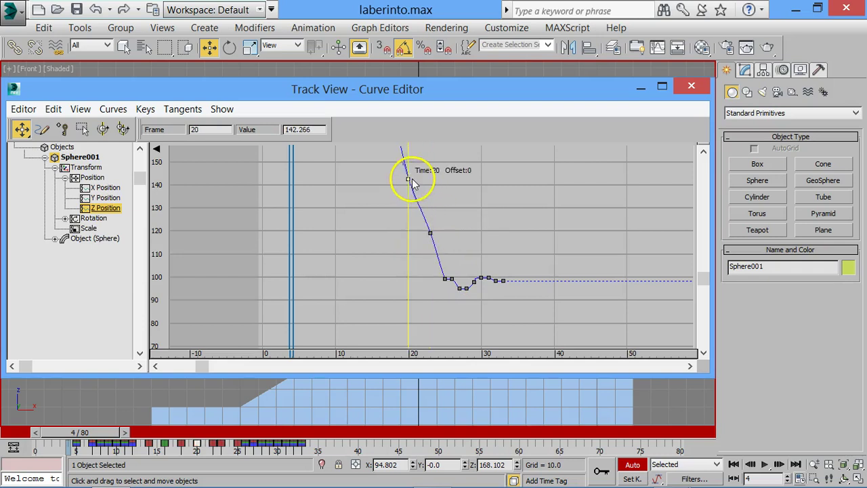
drag(408, 181, 416, 182)
scroll(452, 190, down, 2)
scroll(459, 280, down, 1)
scroll(412, 199, down, 1)
scroll(441, 193, down, 1)
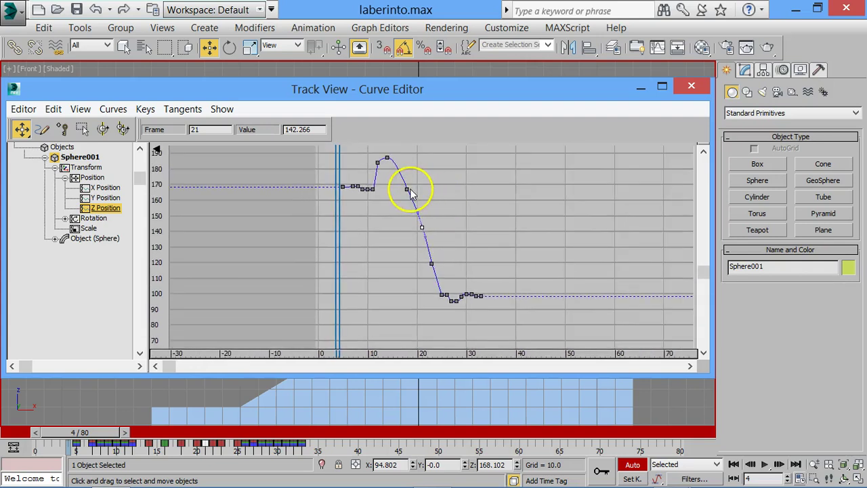
drag(407, 189, 412, 190)
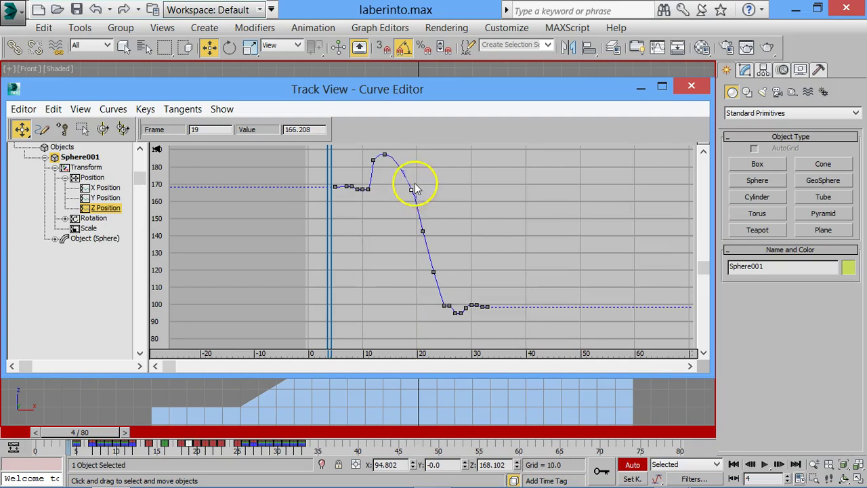
middle_drag(416, 183, 536, 393)
scroll(522, 291, up, 1)
scroll(512, 272, up, 1)
scroll(513, 272, up, 1)
scroll(505, 274, up, 2)
scroll(492, 274, up, 1)
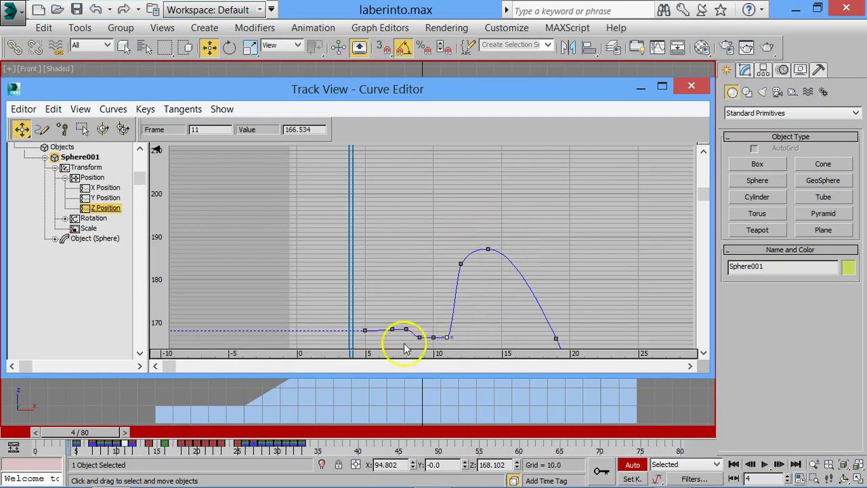
Break tangents at the frame-12 take-off key, round the frame-14 peak, and close the Curve Editor
click(177, 109)
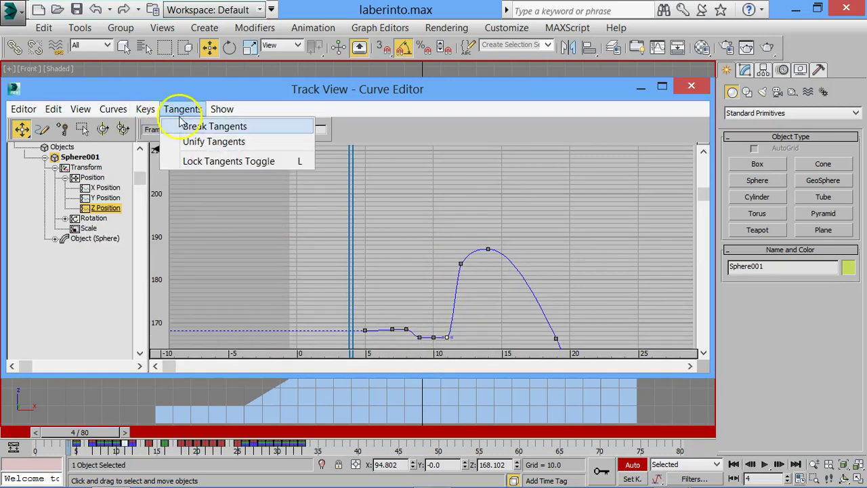
click(181, 126)
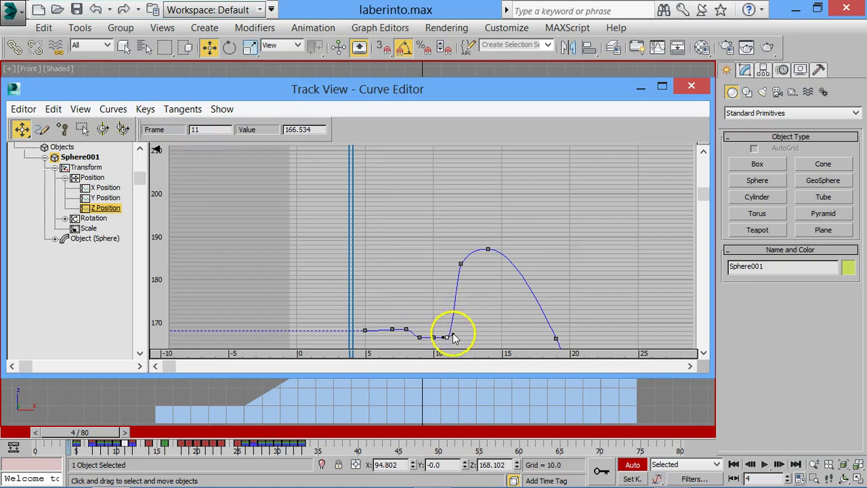
click(460, 264)
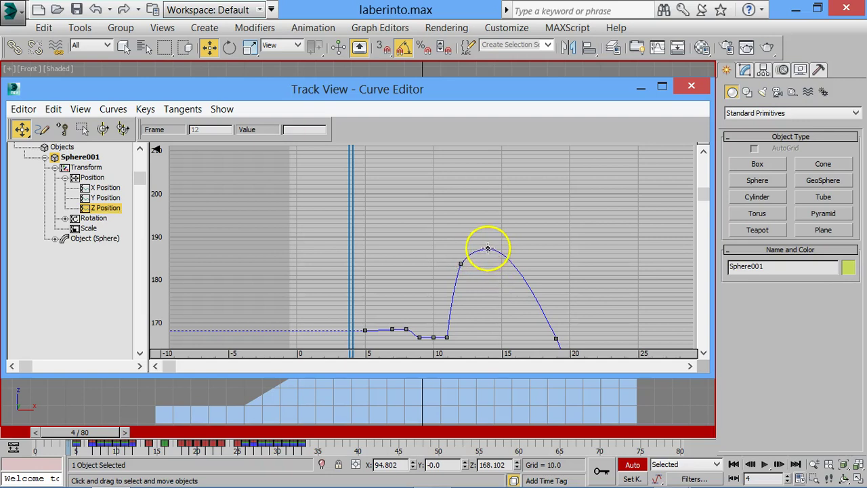
drag(487, 248, 493, 250)
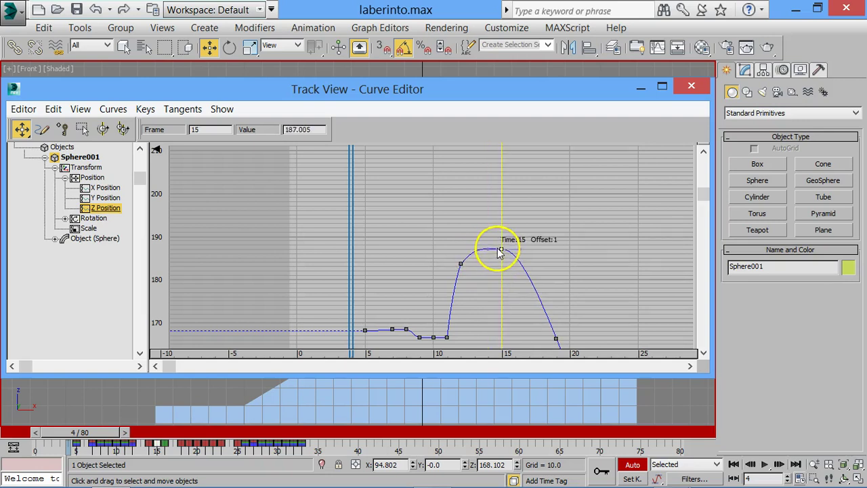
click(690, 86)
click(420, 219)
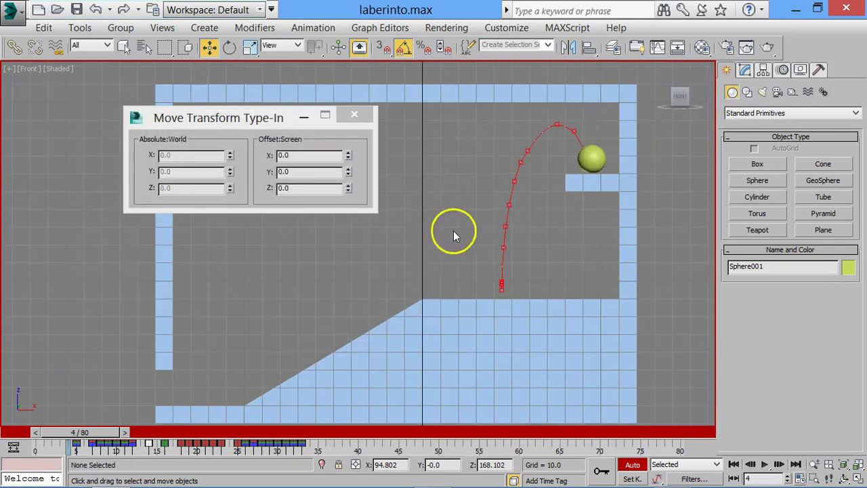
Turn off Trajectory in Sphere001's Object Properties and scrub back to frame 0
click(604, 158)
right_click(601, 159)
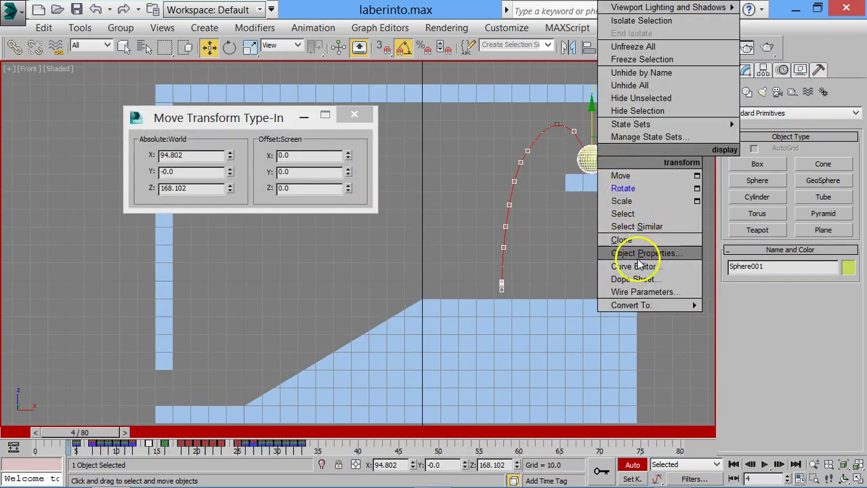
click(636, 253)
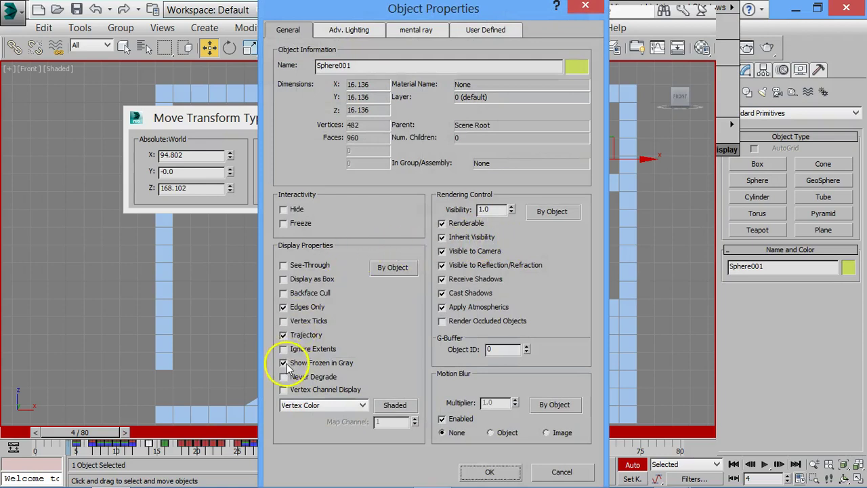
click(489, 471)
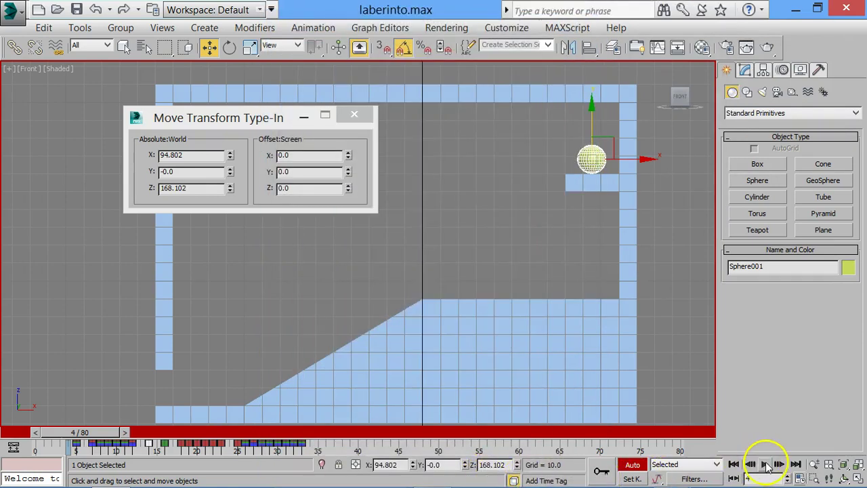
click(512, 437)
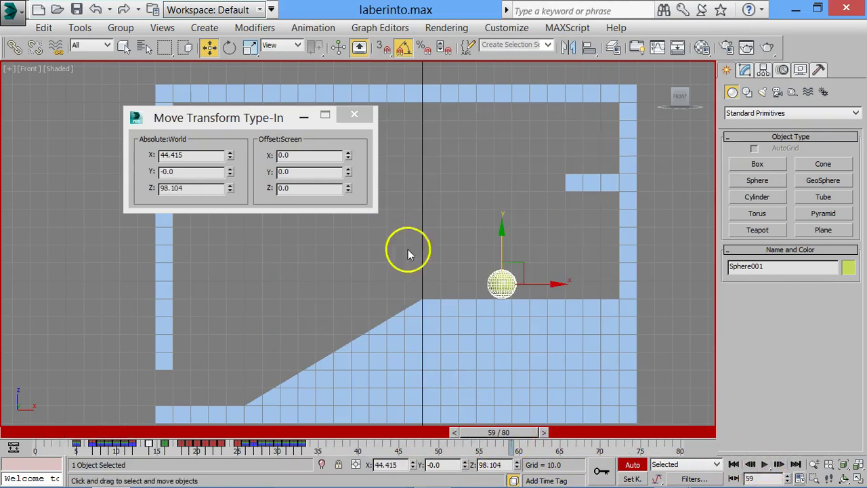
drag(528, 433, 106, 423)
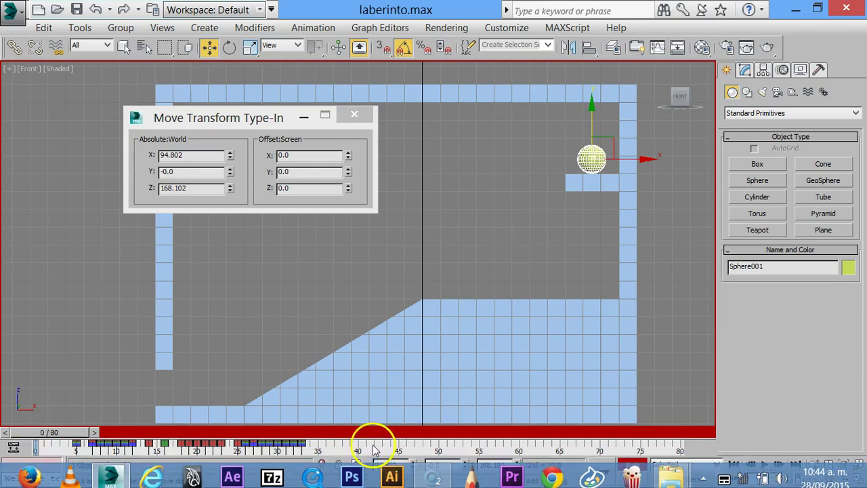
ctrl+alt+middle_drag(378, 450, 642, 457)
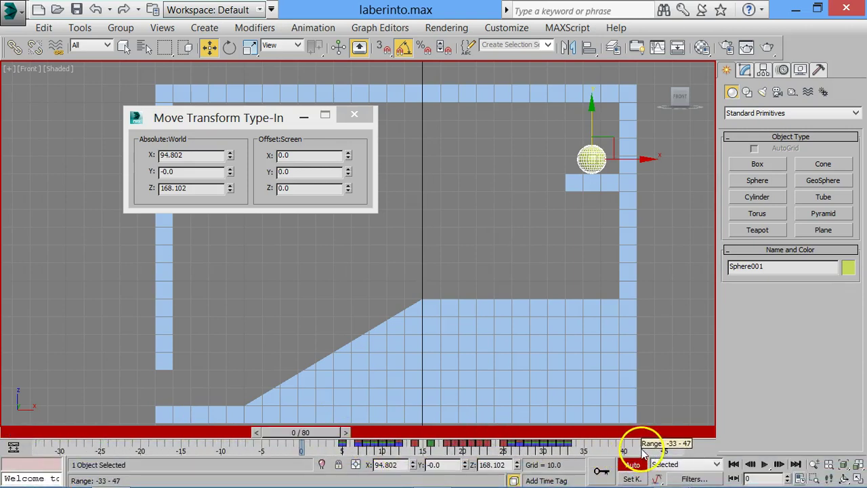
Set the timeline range to frames 0–47 and hide the viewport grid
ctrl+alt+drag(188, 460, 81, 453)
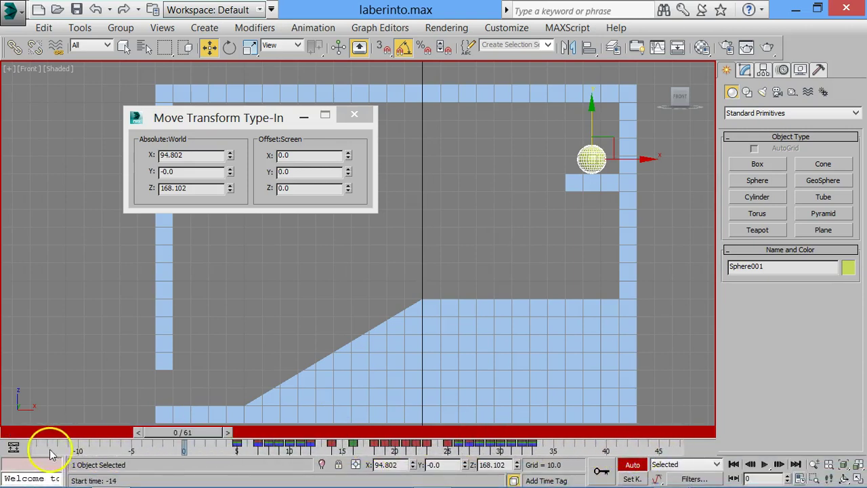
ctrl+alt+drag(140, 448, 54, 450)
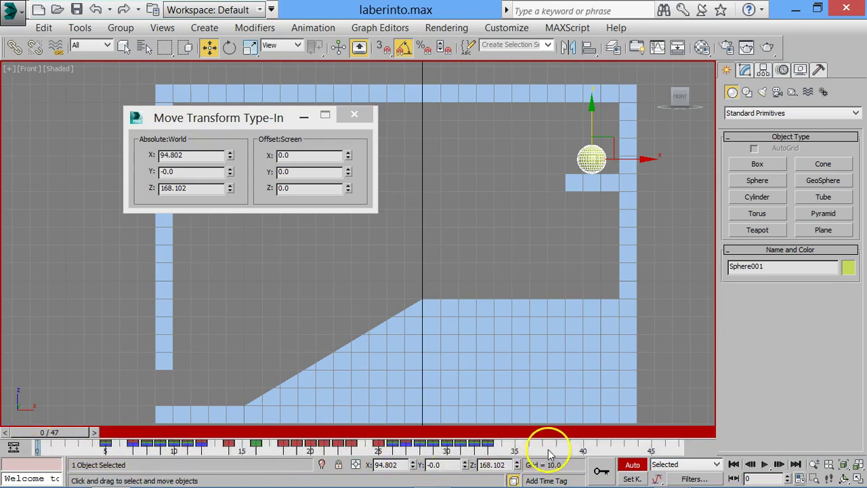
ctrl+alt+middle_drag(540, 450, 584, 451)
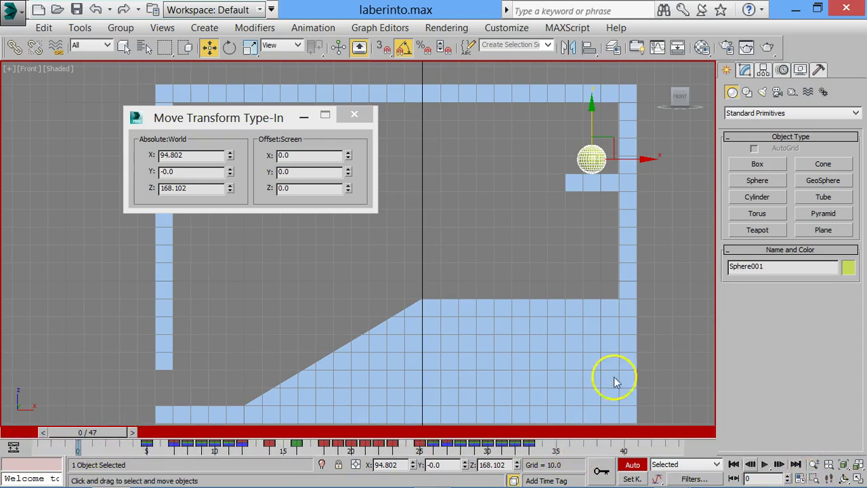
click(355, 119)
key(g)
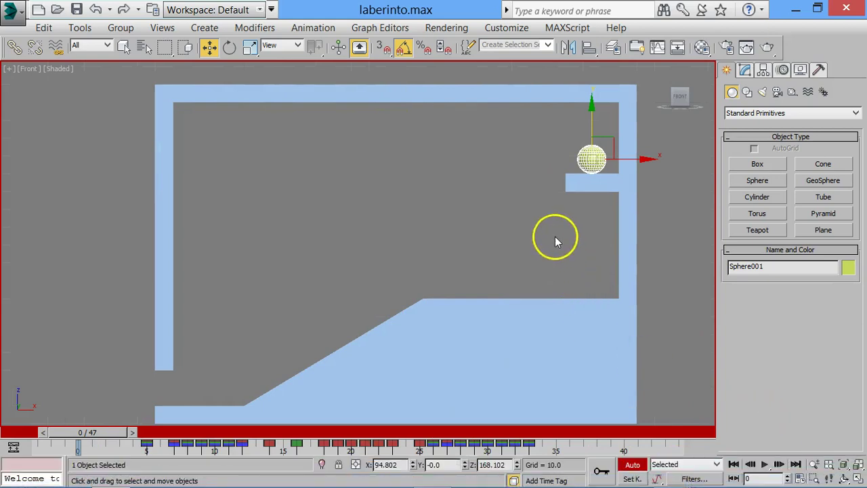
Play the bounce, then select the sphere and stop at frame 21
click(555, 241)
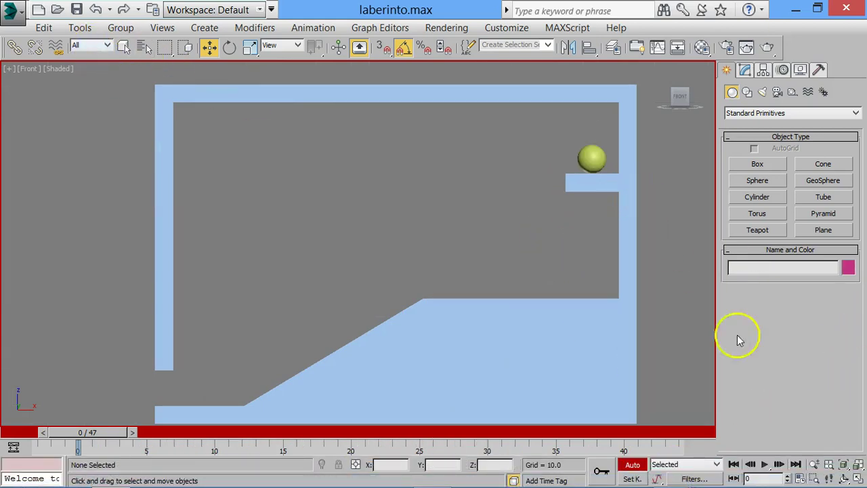
click(764, 465)
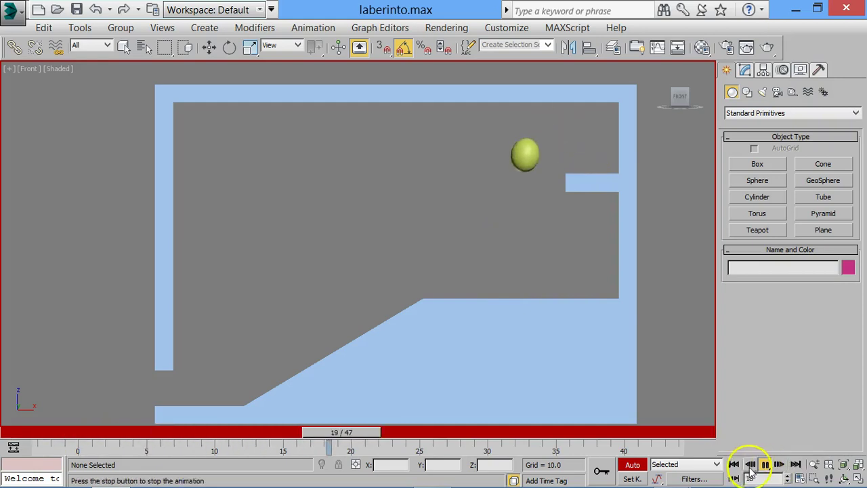
drag(410, 432, 366, 431)
key(w)
click(513, 224)
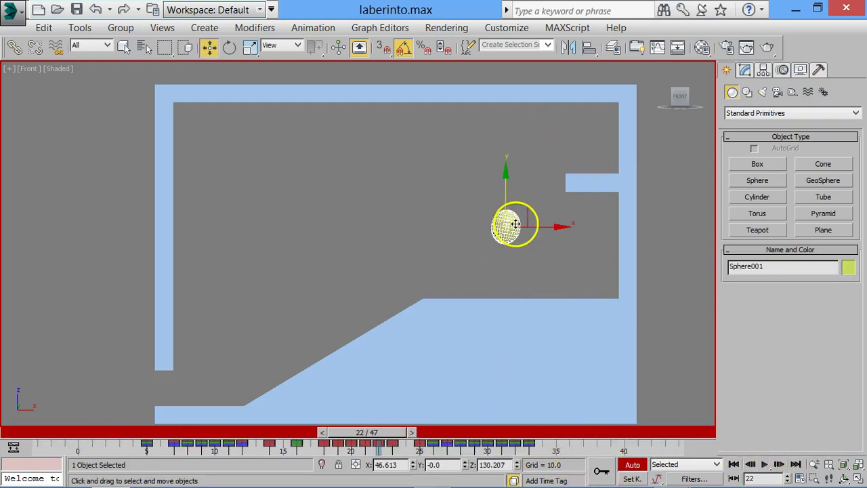
drag(373, 441, 361, 441)
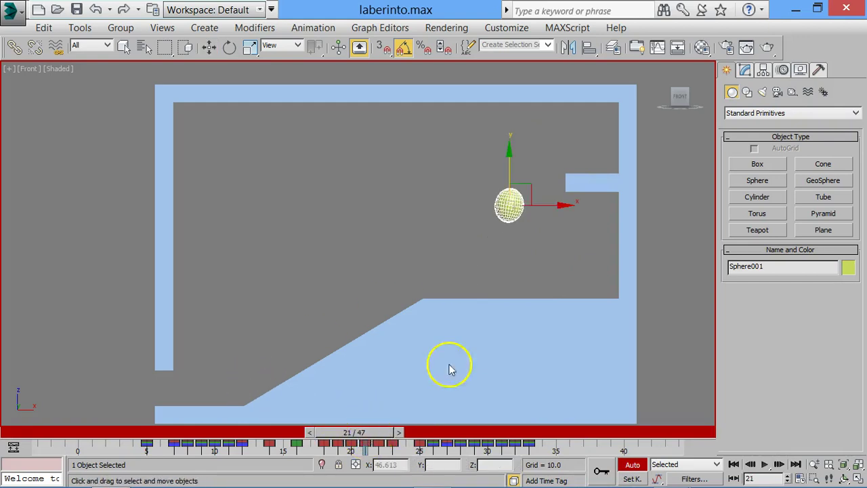
Enable Trajectory in the sphere's Object Properties and scrub to frame 14
right_click(506, 204)
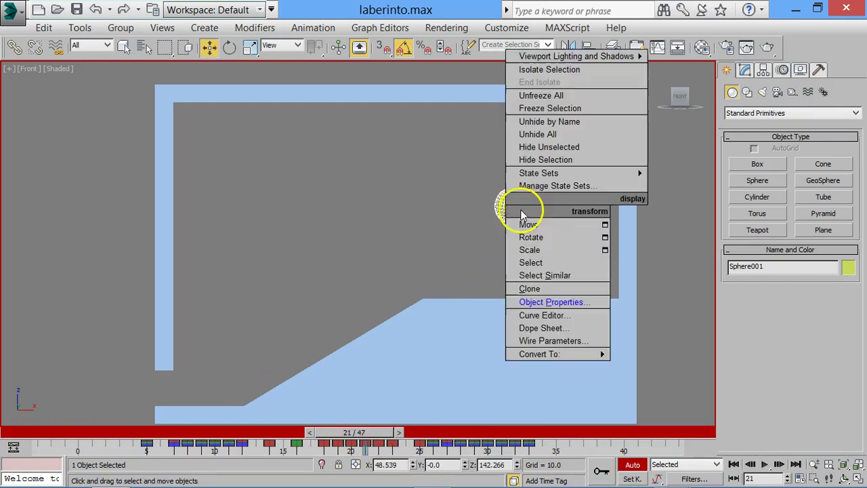
click(523, 302)
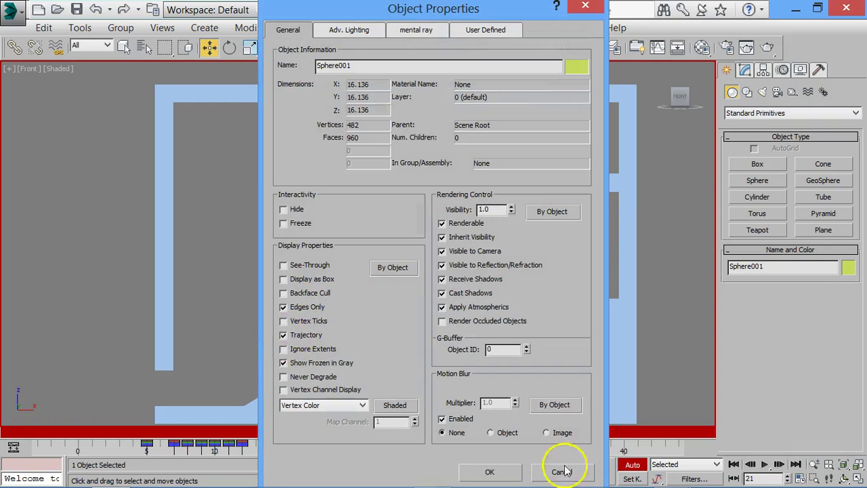
click(489, 472)
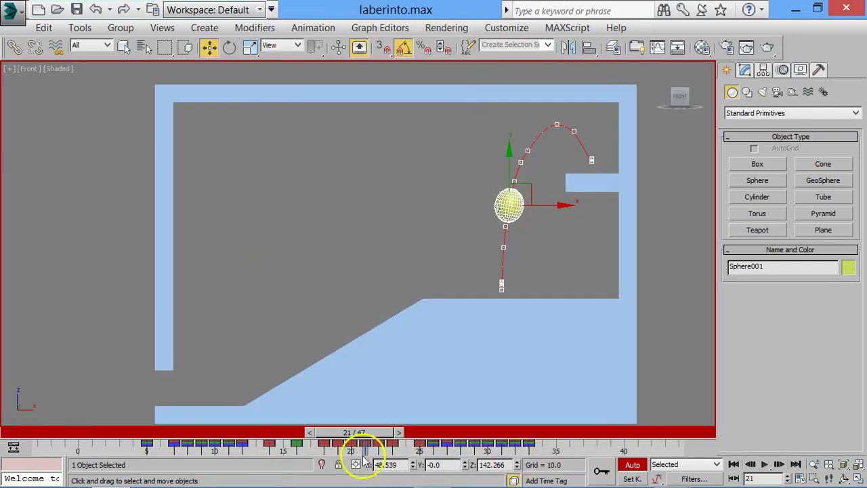
drag(355, 434, 257, 427)
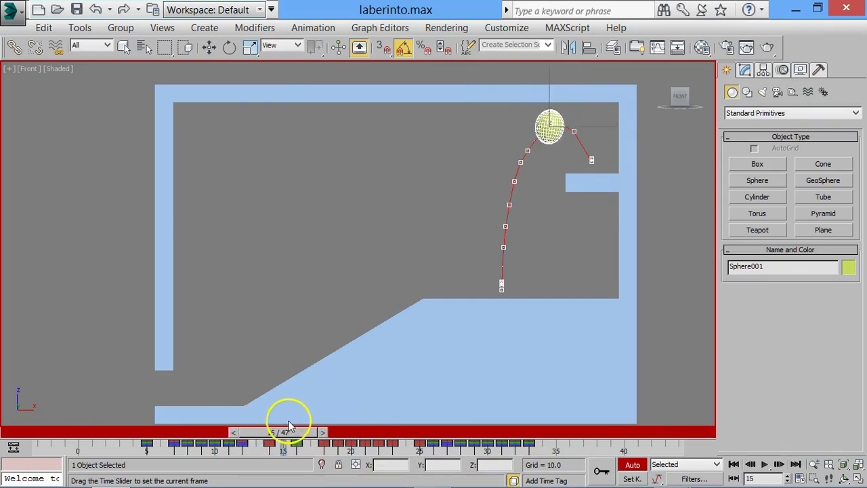
drag(256, 426, 276, 428)
Select key ranges on the track bar, ending with frames 23 to 33
key(w)
mouse_move(639, 443)
mouse_down()
mouse_move(317, 444)
mouse_move(357, 435)
mouse_up()
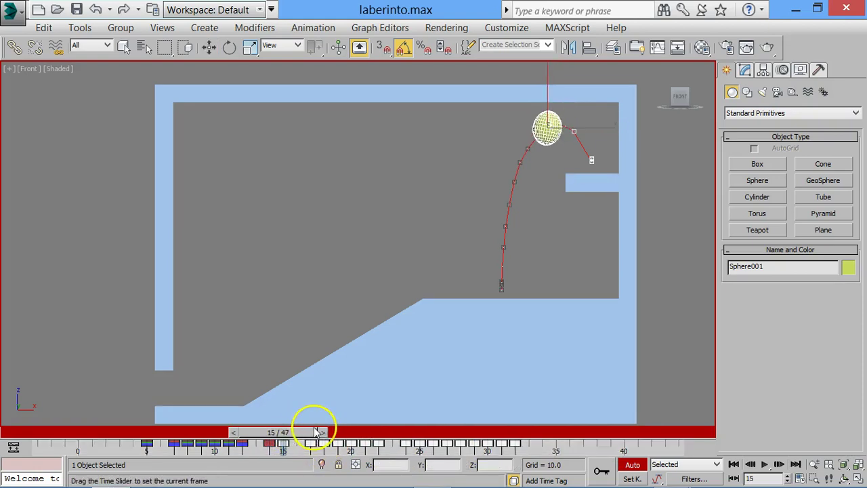
click(304, 444)
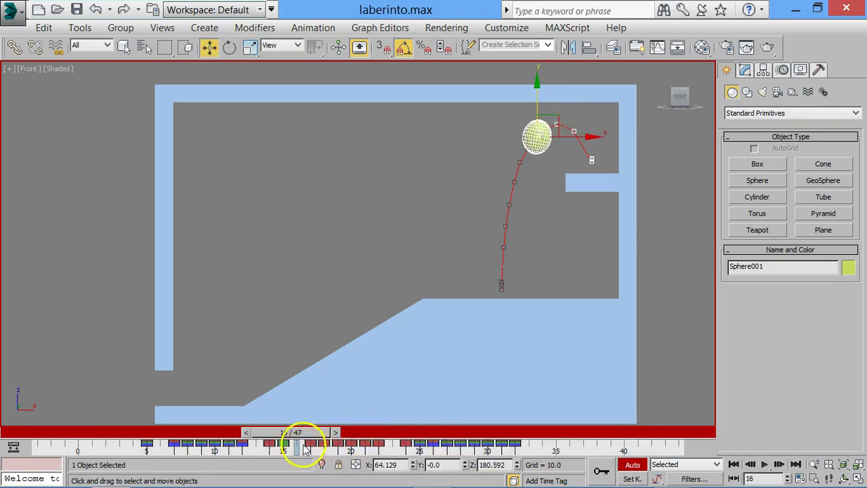
mouse_move(507, 447)
mouse_down()
mouse_move(300, 445)
mouse_move(404, 431)
mouse_up()
click(341, 444)
key(w)
drag(520, 456, 240, 437)
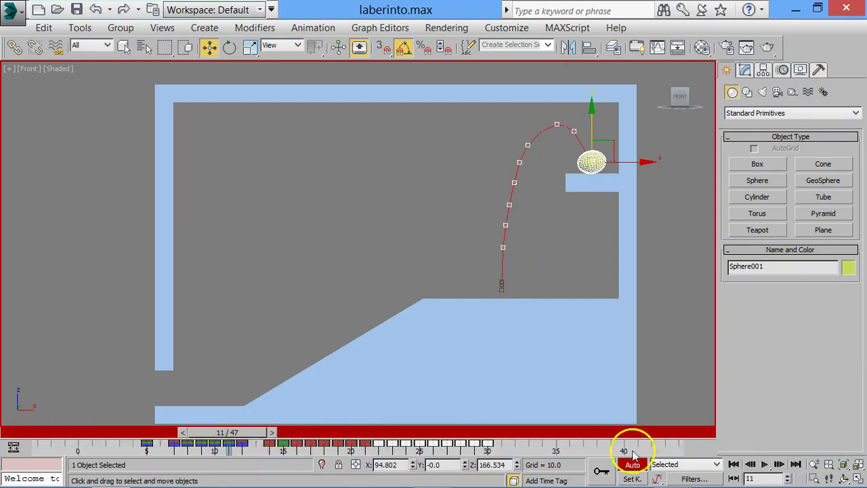
Play the animation, slide the frame-16 key later, and select the keys from frames 17 to 30
click(763, 465)
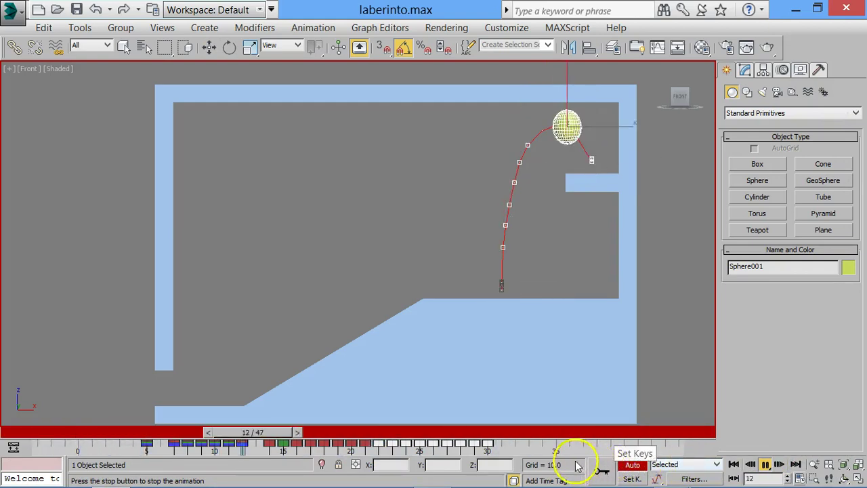
drag(530, 433, 301, 426)
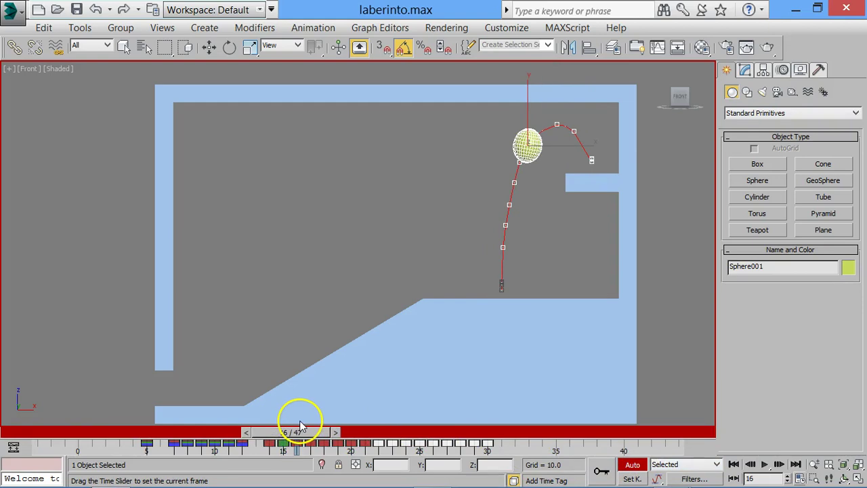
key(w)
click(298, 443)
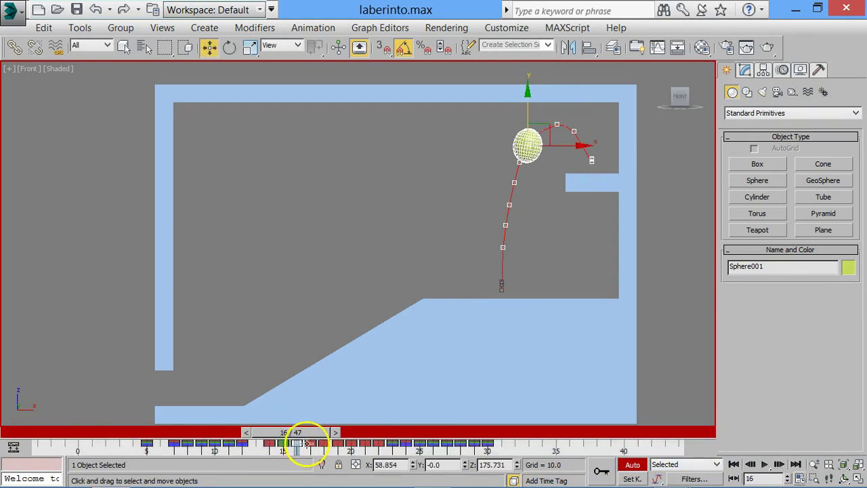
drag(306, 444, 318, 451)
drag(511, 444, 291, 444)
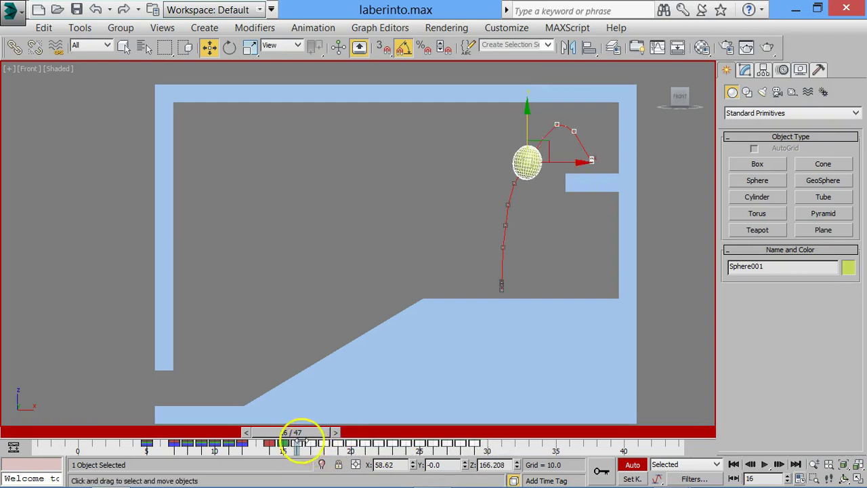
Nudge the sphere left at frame 20 and shift the falling keys about two frames earlier
click(336, 432)
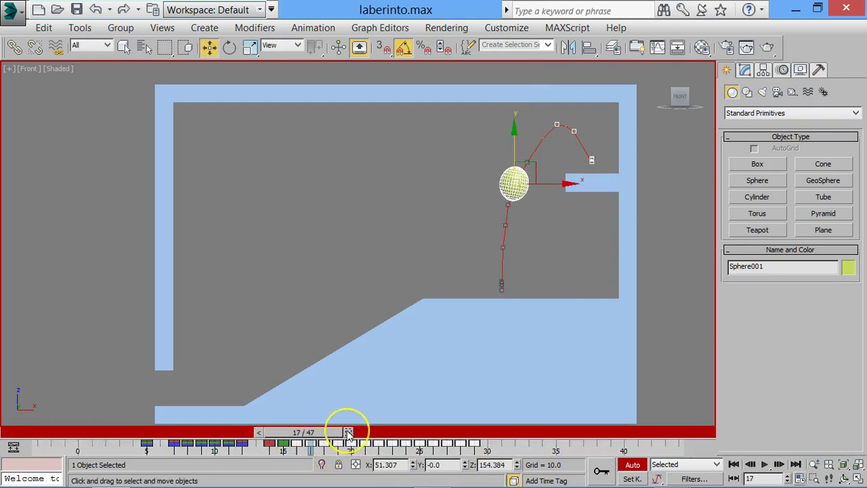
click(348, 432)
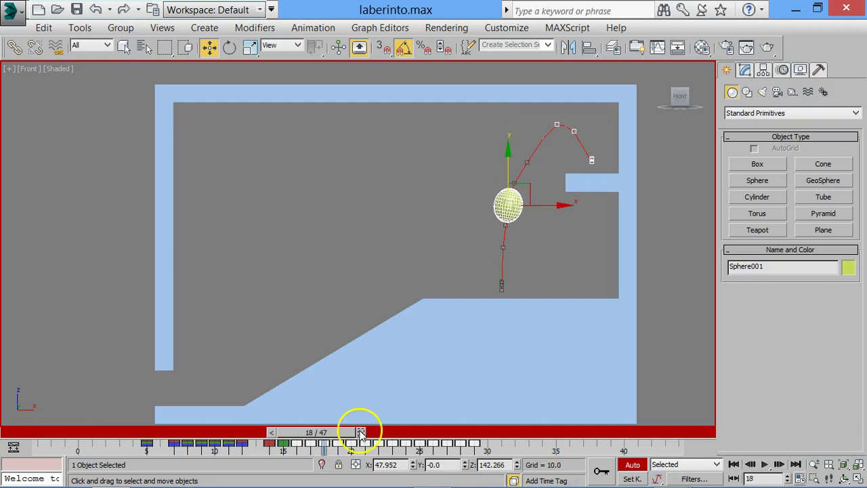
click(362, 432)
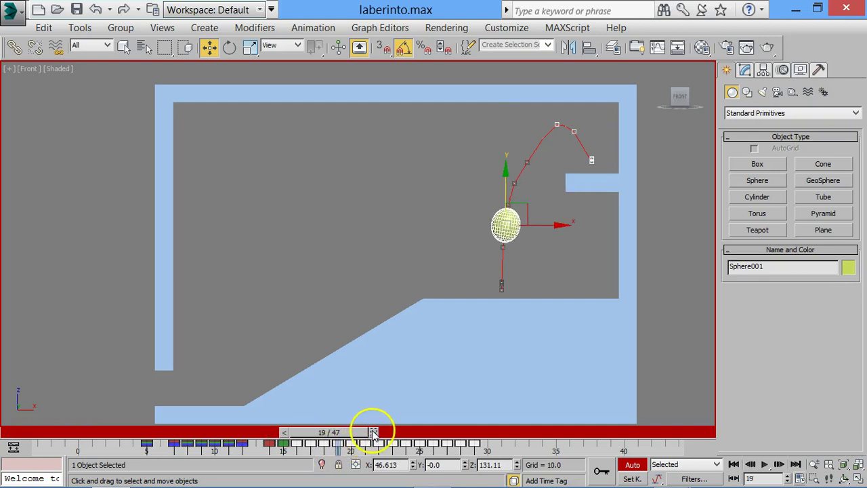
click(374, 432)
click(386, 432)
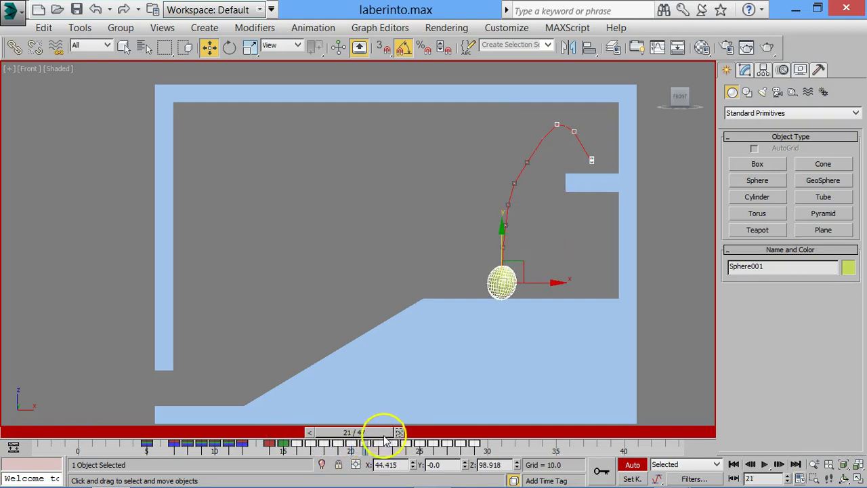
drag(351, 437, 353, 440)
key(w)
click(347, 441)
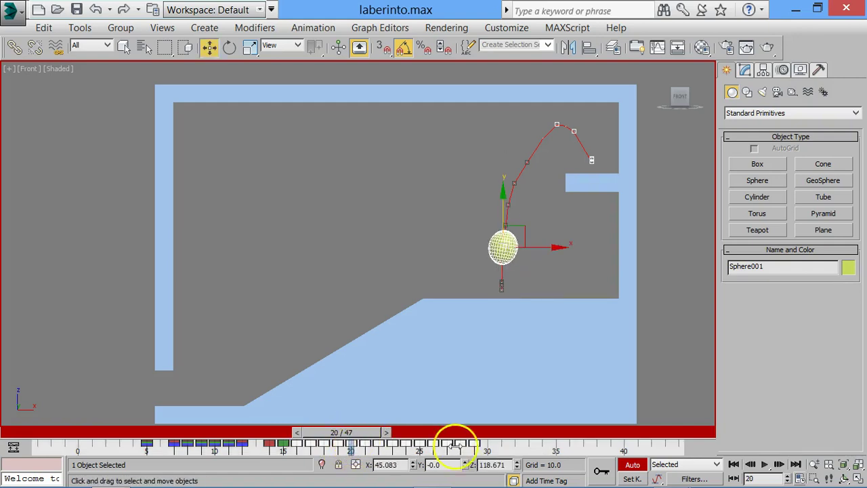
drag(344, 444, 468, 447)
drag(351, 450, 50, 432)
Nudge the sphere up and left at frame 16, then slightly left at frame 15
key(w)
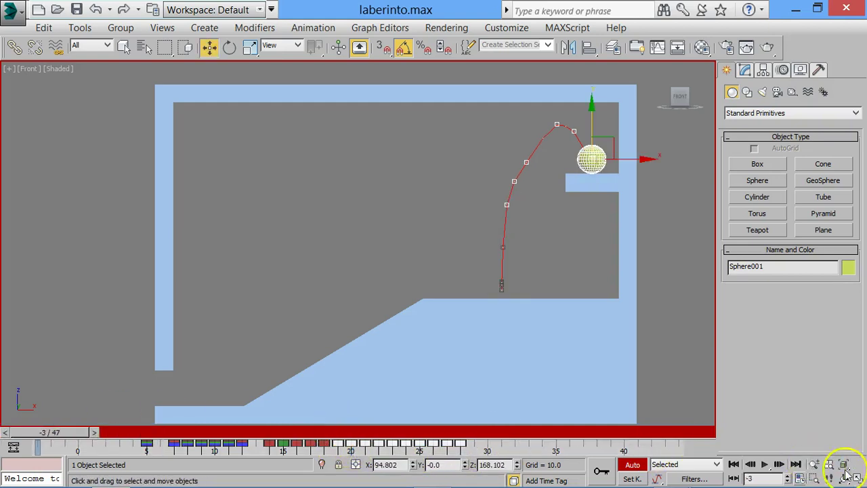
click(765, 465)
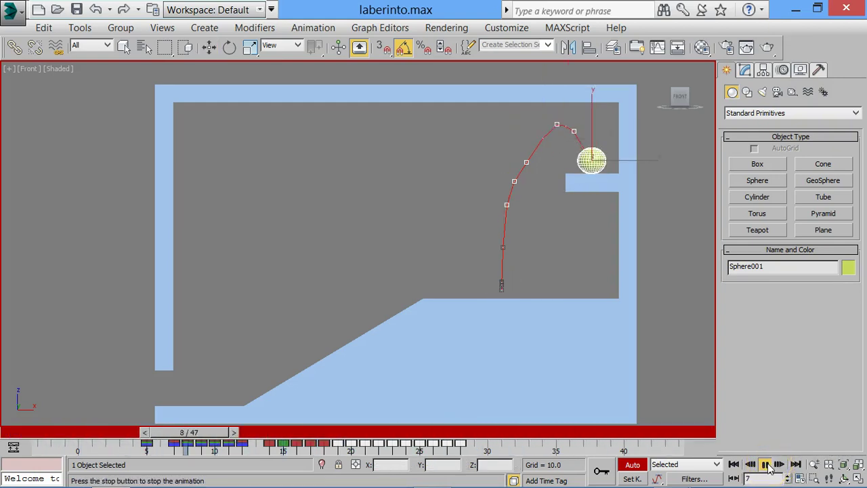
click(548, 432)
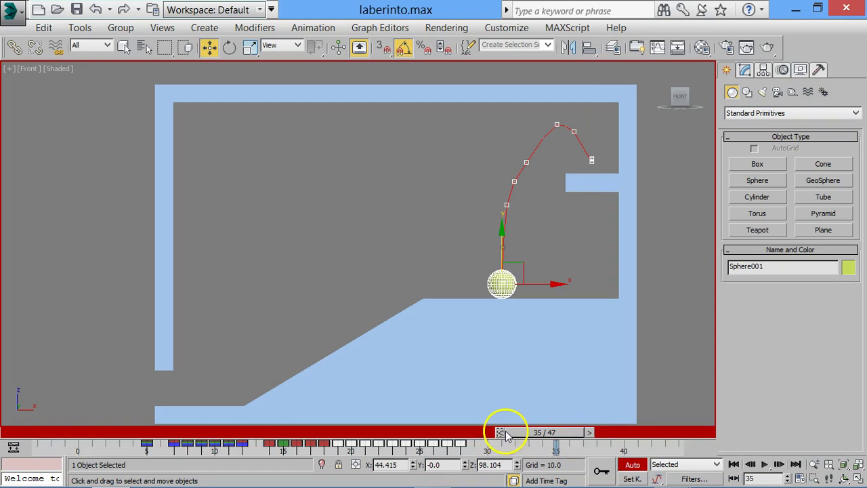
mouse_move(548, 432)
mouse_down()
mouse_move(287, 425)
mouse_move(325, 426)
mouse_up()
key(w)
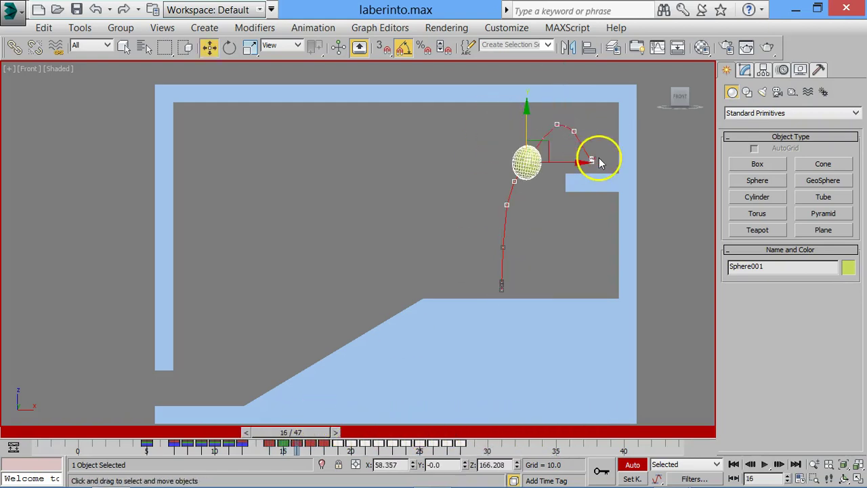
drag(570, 163, 566, 159)
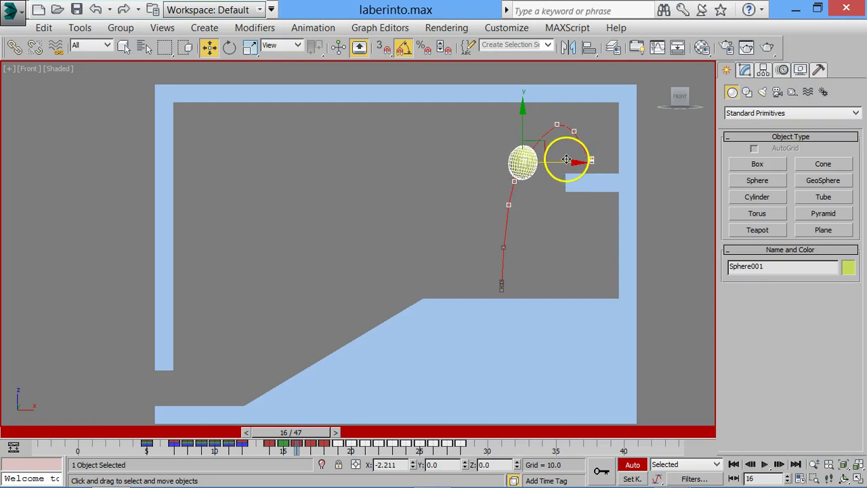
drag(283, 425, 286, 435)
key(w)
click(512, 200)
drag(569, 138, 562, 137)
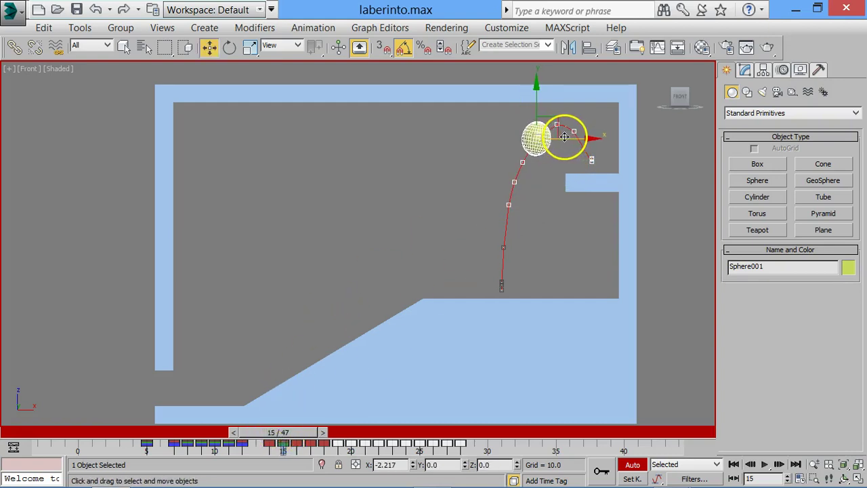
Return to frame 1 and turn off Trajectory in the sphere's Object Properties
mouse_move(316, 440)
mouse_down()
mouse_move(271, 415)
mouse_move(129, 387)
mouse_up()
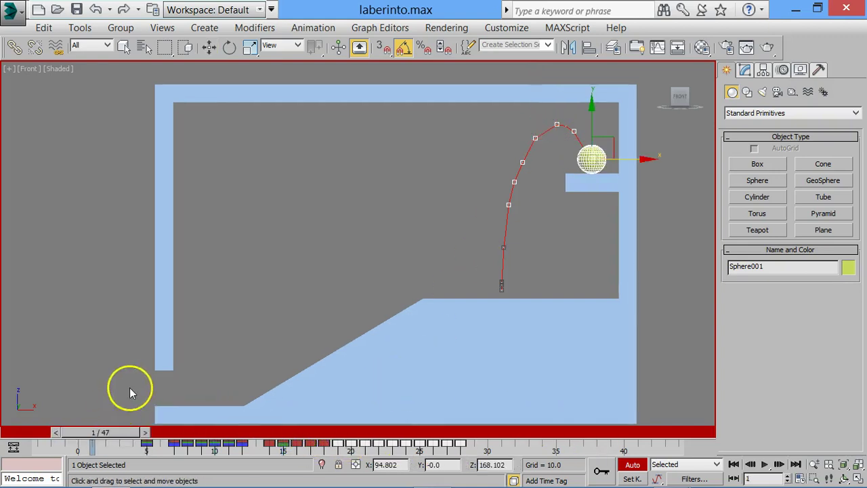
right_click(592, 159)
click(613, 305)
click(283, 334)
click(506, 468)
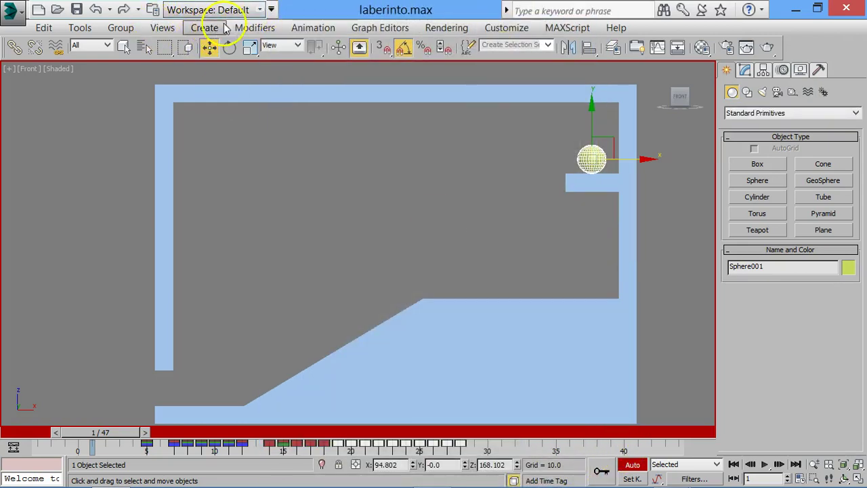
Create a 960 x 540 Shaded AVI preview of the Front view with frame numbers
click(84, 28)
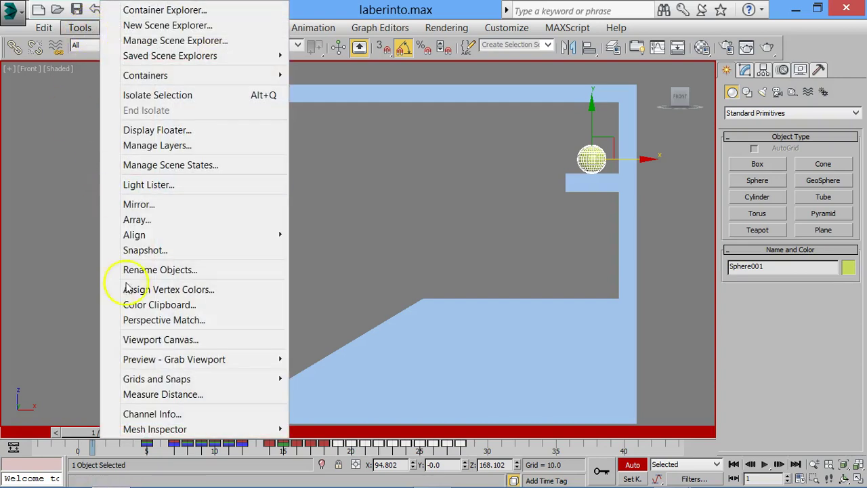
mouse_move(174, 359)
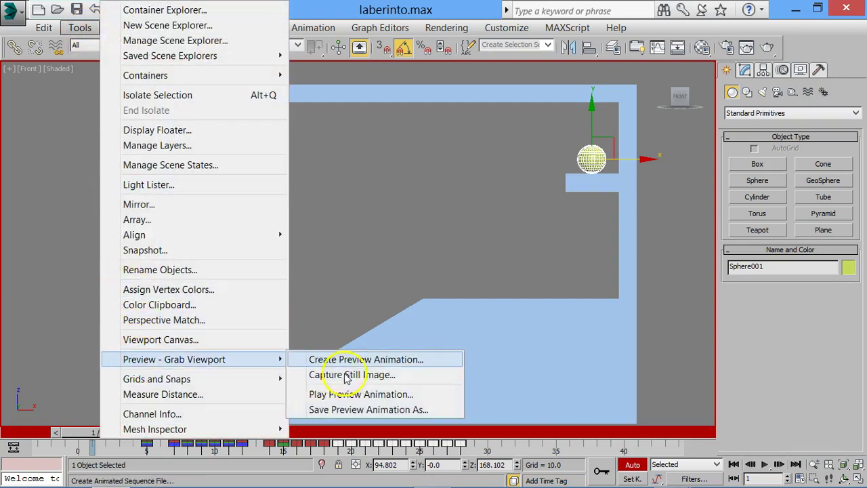
click(345, 360)
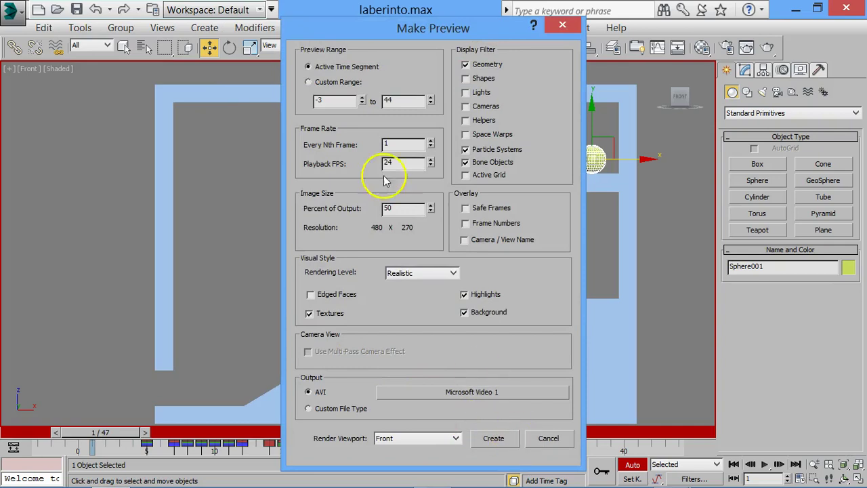
click(414, 273)
click(406, 296)
text(100)
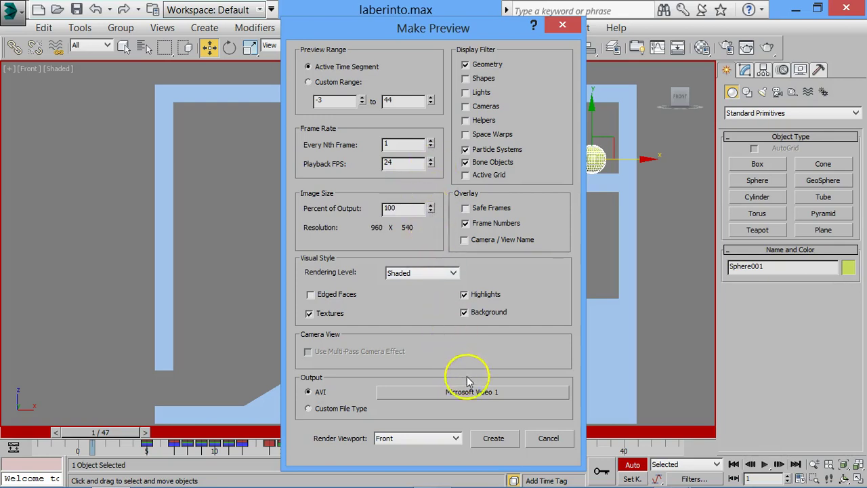
click(495, 438)
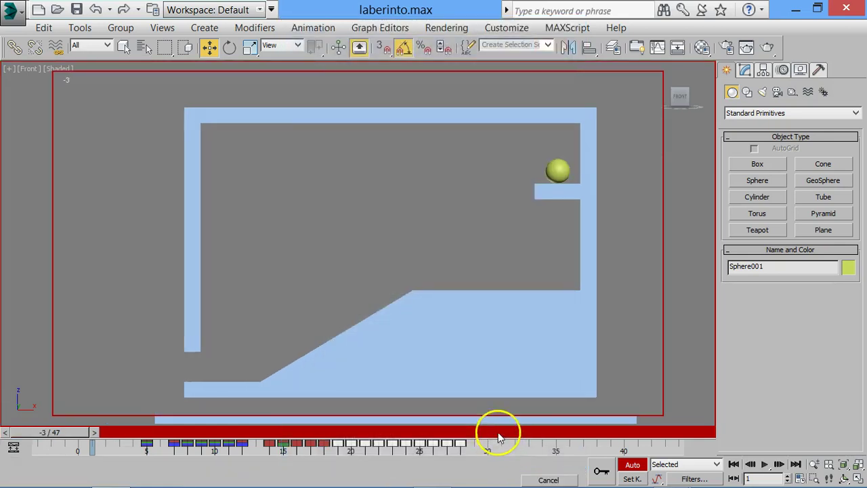